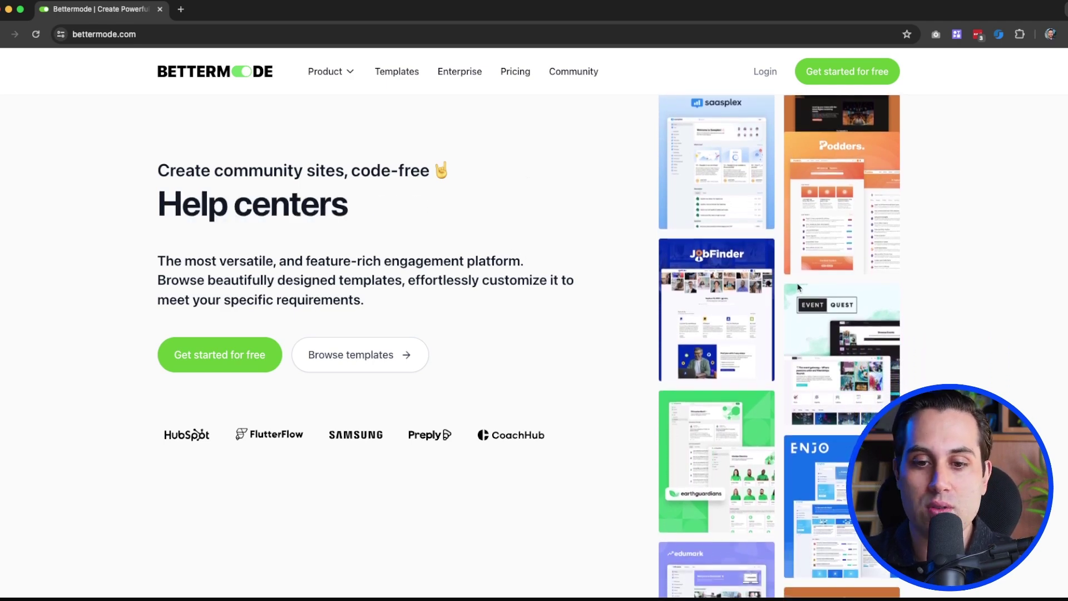
# Step: Scroll down the bettermode.com homepage to reach the Ultimate Customization section
pyautogui.scroll(-1, 831, 287)
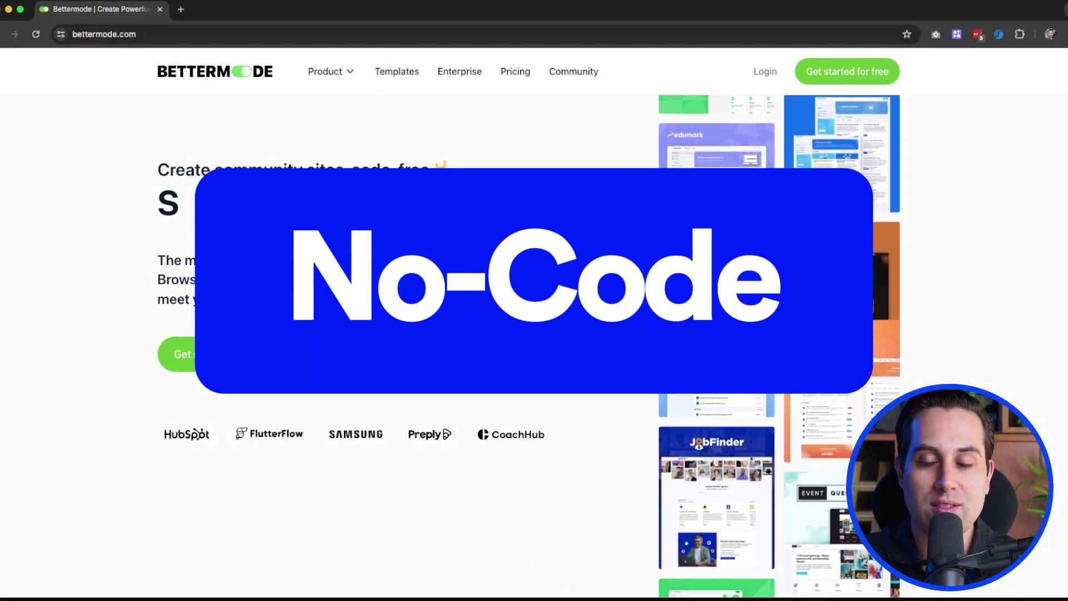
# Step: Turn on the demo's top navigation, try the cover header, and switch articles to list view
pyautogui.scroll(-5, 485, 352)
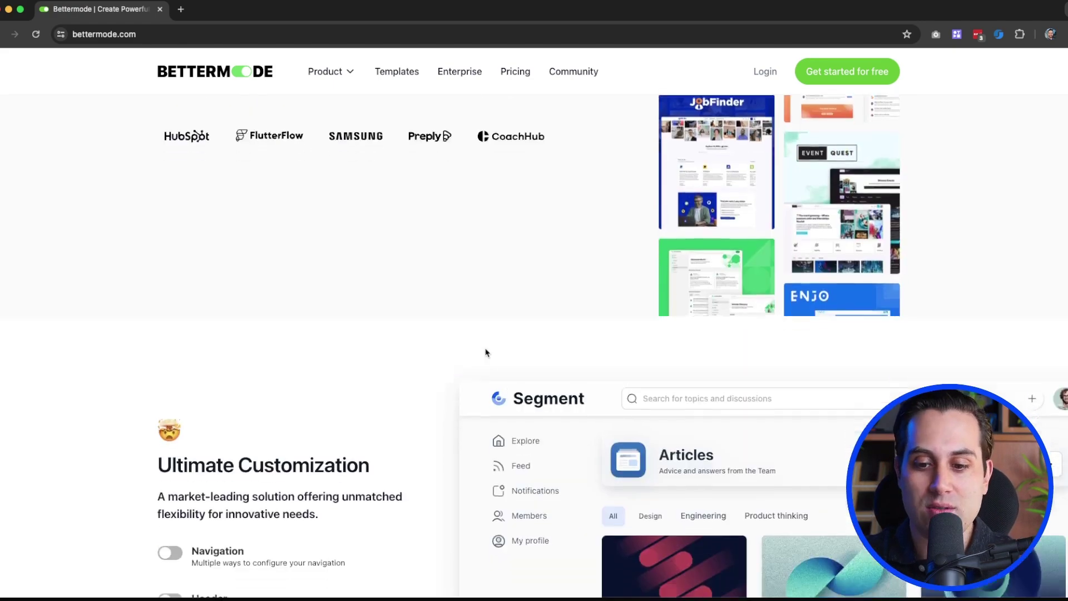
pyautogui.scroll(-5, 487, 352)
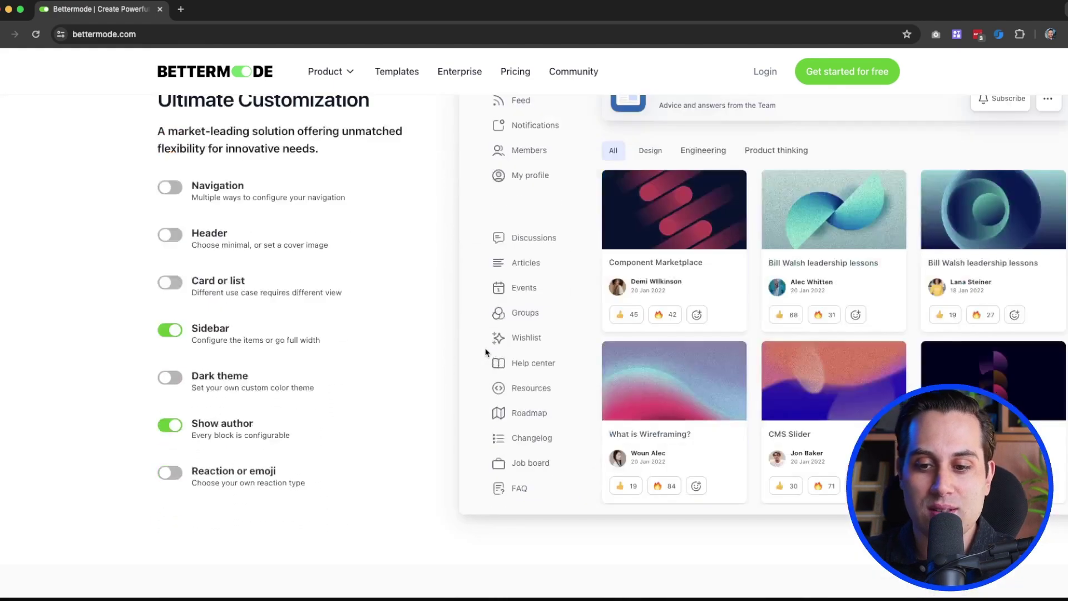
pyautogui.scroll(2, 478, 352)
pyautogui.click(172, 217)
pyautogui.scroll(2, 173, 222)
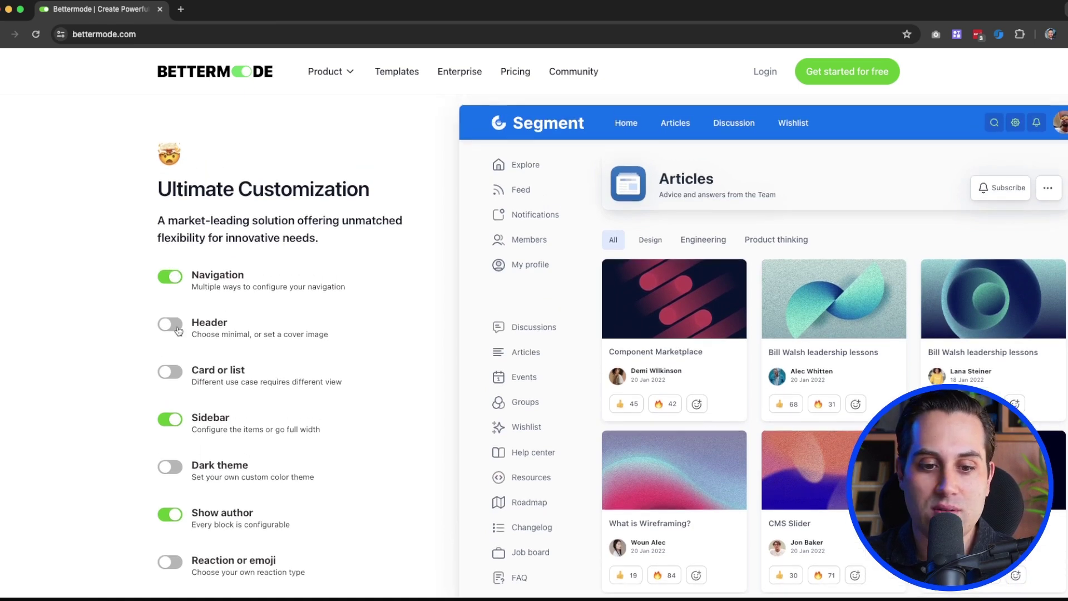
pyautogui.click(176, 328)
pyautogui.click(176, 328)
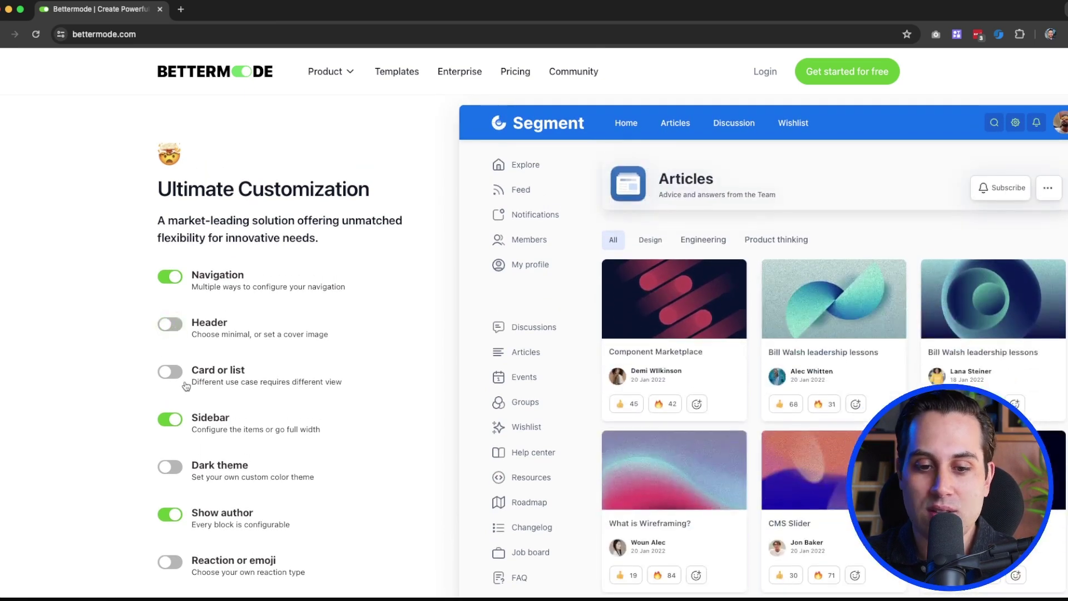
pyautogui.click(172, 371)
# Step: Try the sidebar, dark theme and author toggles, switch reactions to upvotes, then scroll to Integrations
pyautogui.click(168, 421)
pyautogui.click(169, 421)
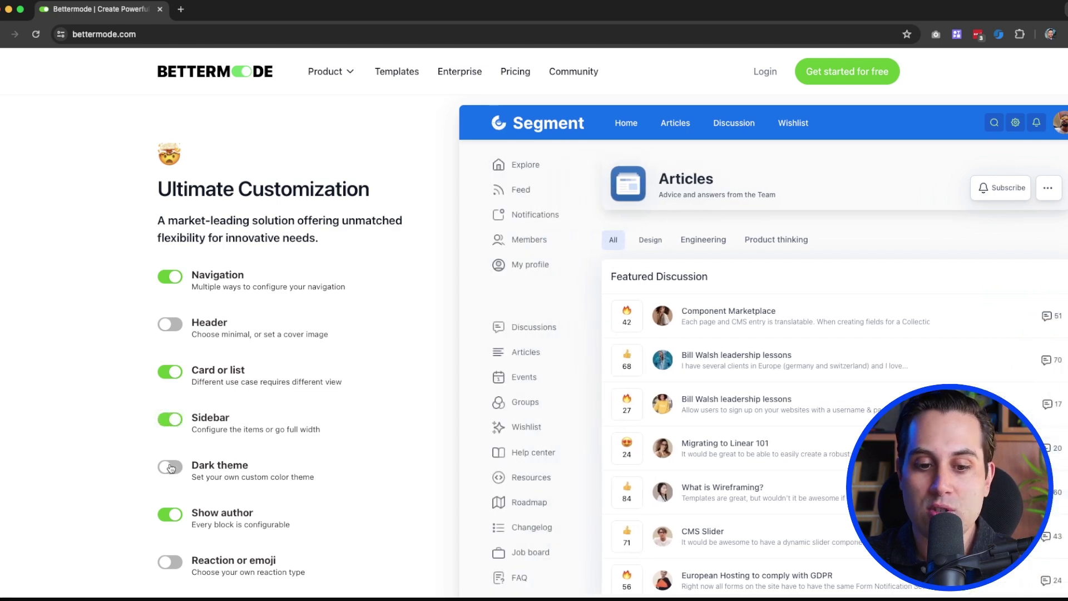
pyautogui.click(170, 468)
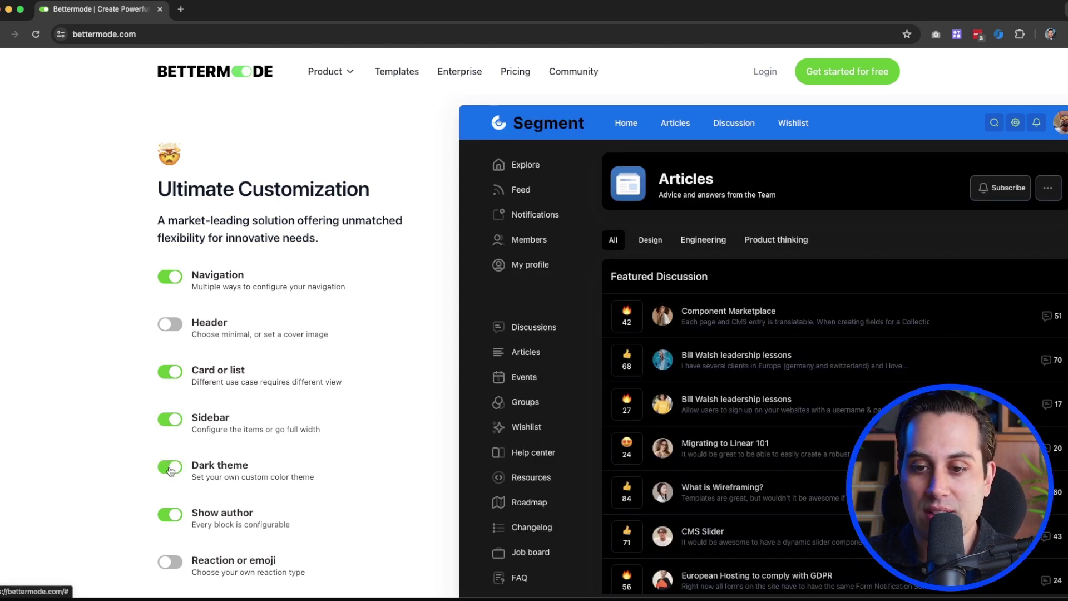
pyautogui.click(171, 468)
pyautogui.click(171, 518)
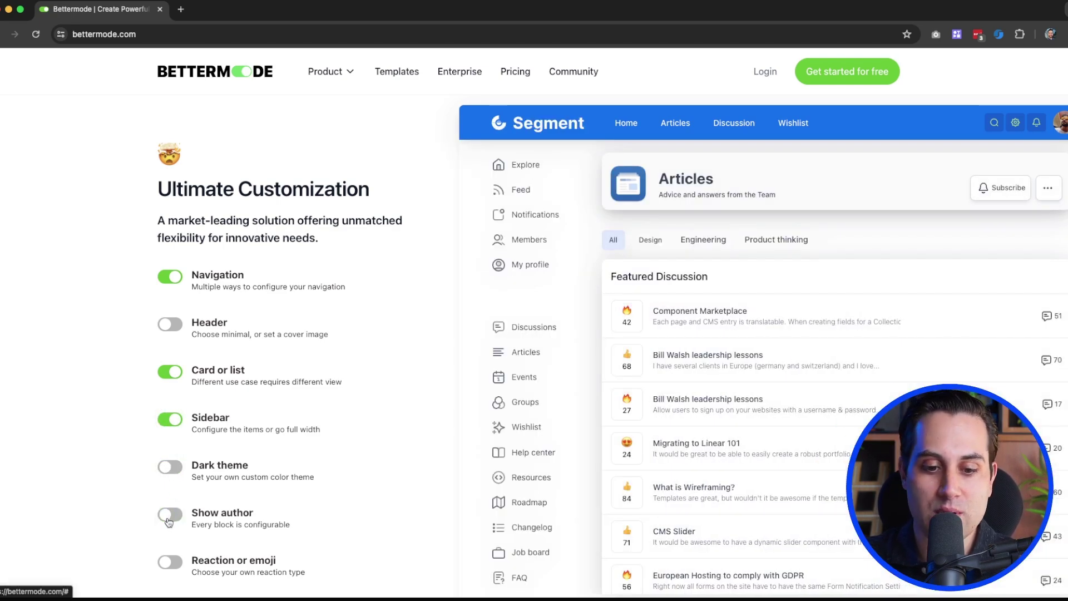
pyautogui.click(170, 518)
pyautogui.click(172, 567)
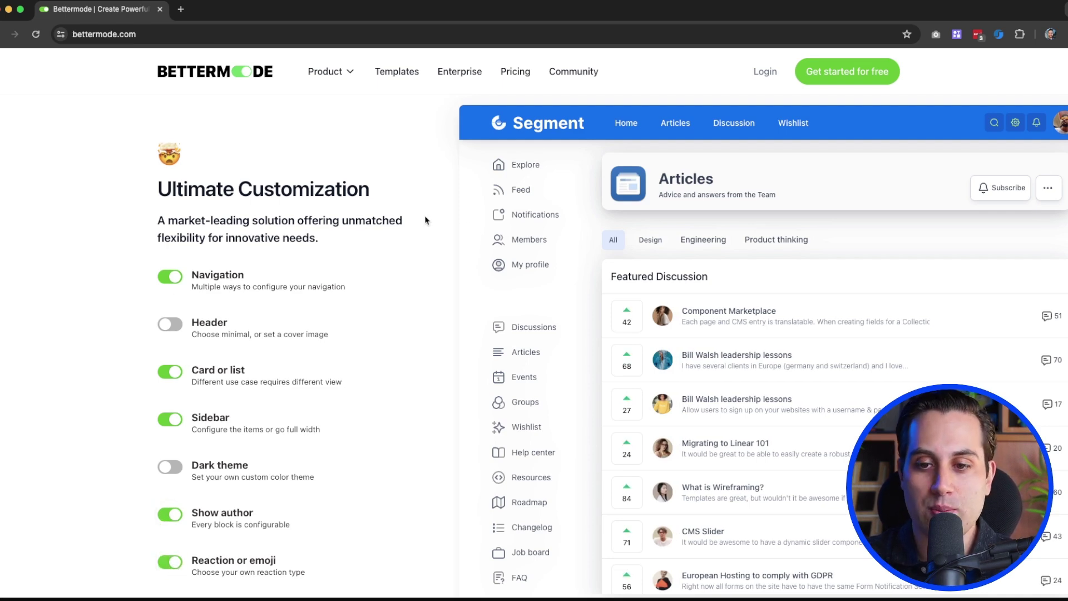
pyautogui.scroll(-15, 366, 231)
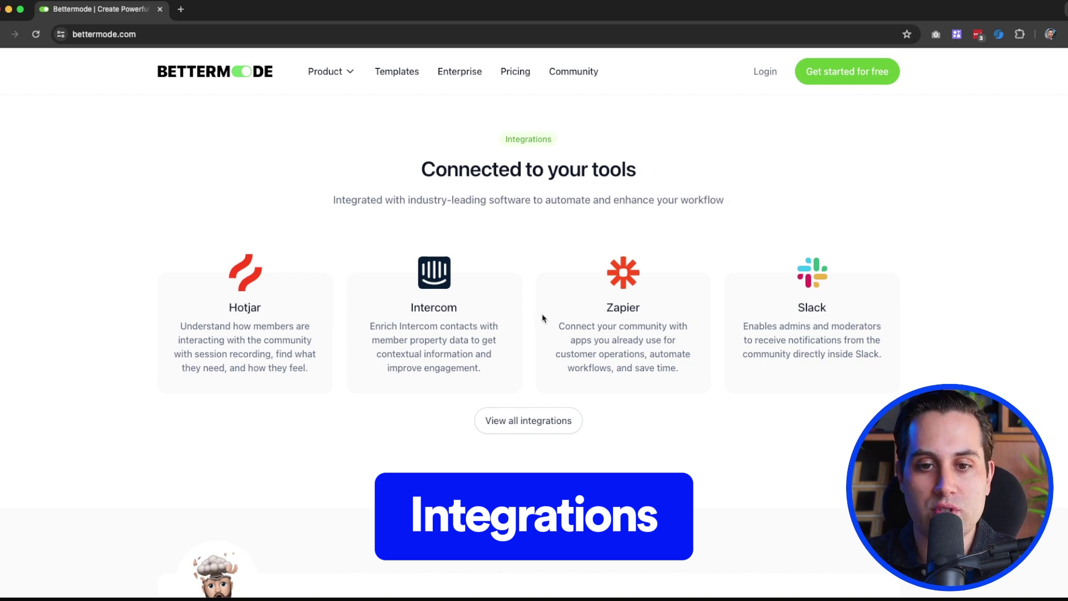
# Step: Scroll through all the community website template cards and back up
pyautogui.scroll(-10, 544, 315)
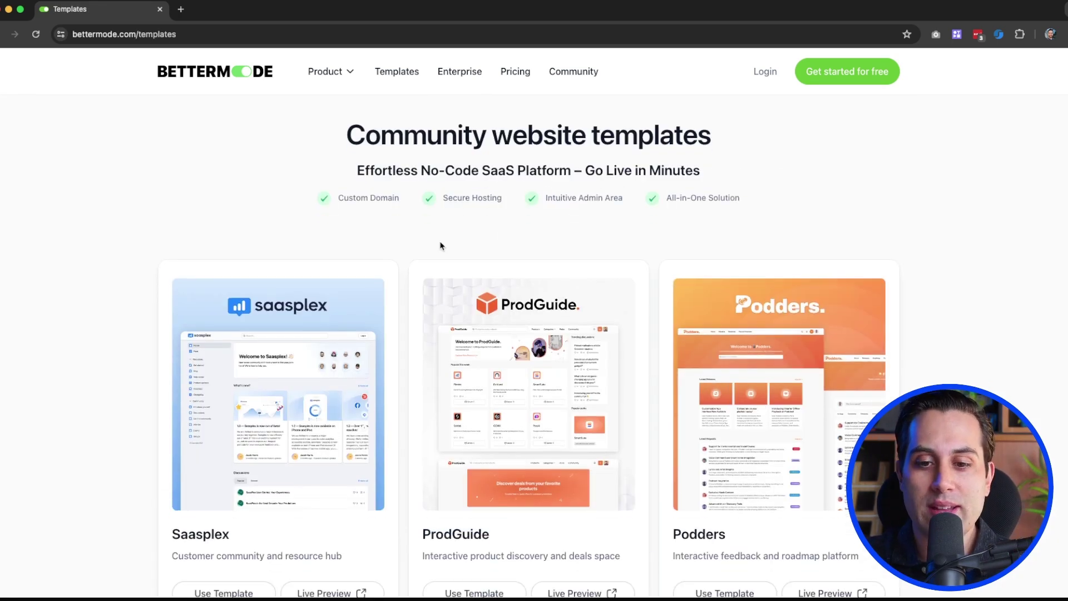
pyautogui.scroll(-3, 439, 246)
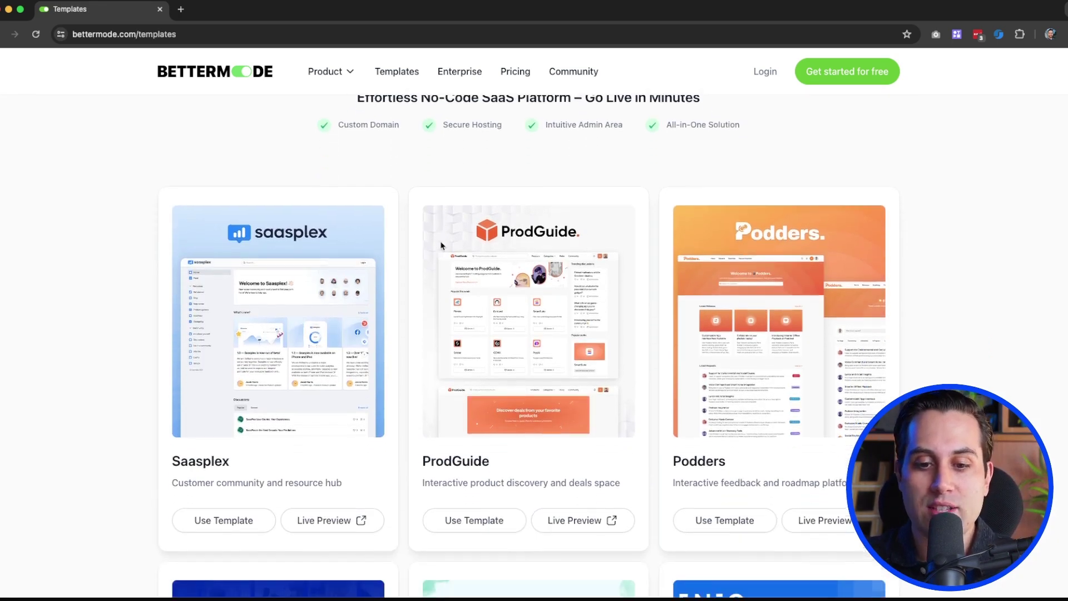
pyautogui.scroll(-6, 441, 246)
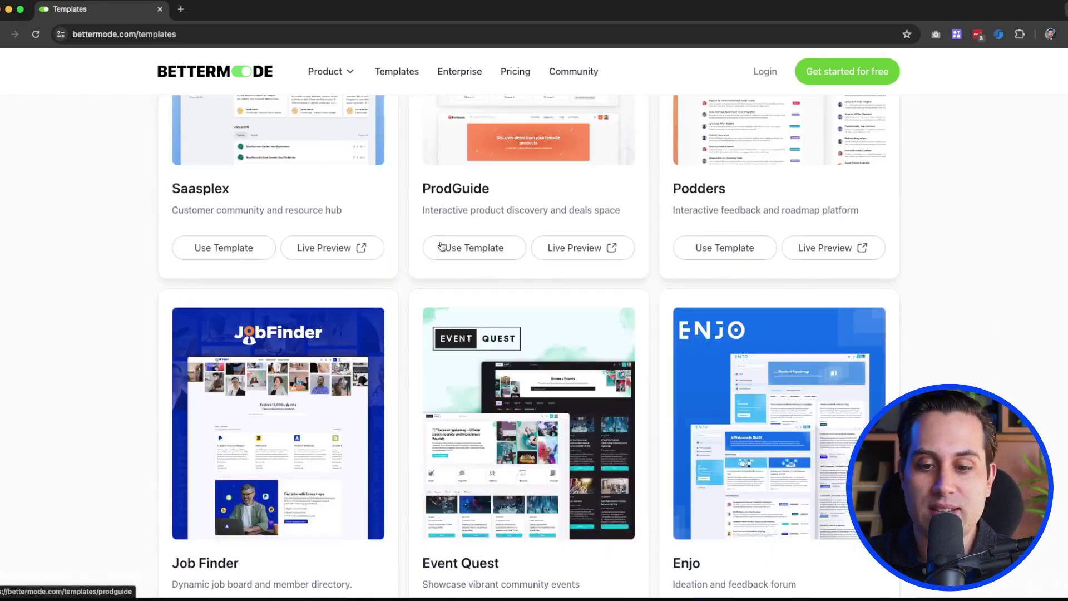
pyautogui.scroll(-3, 441, 245)
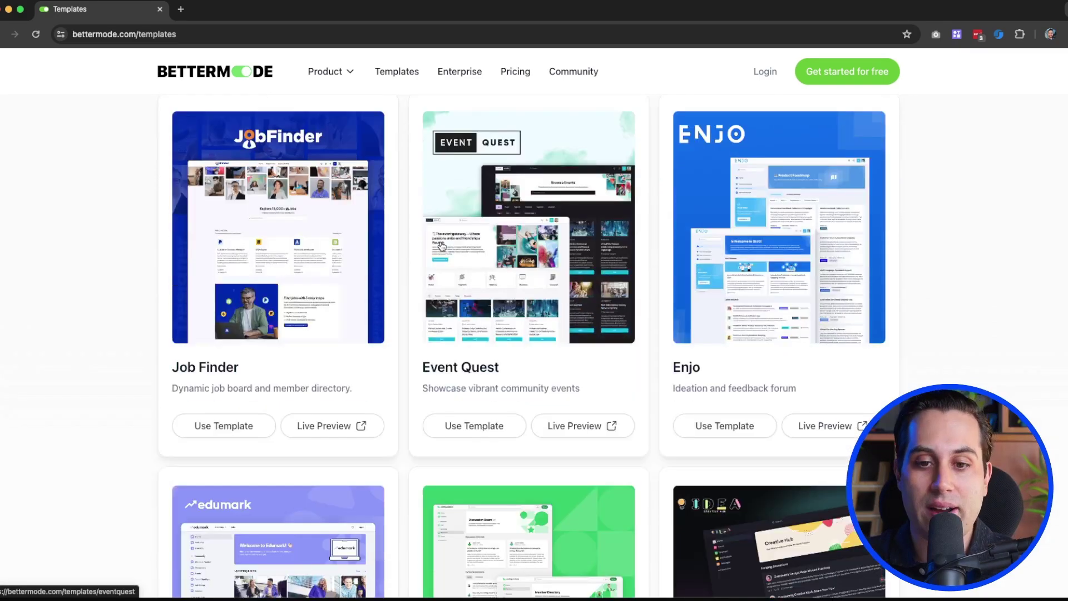
pyautogui.scroll(-6, 441, 246)
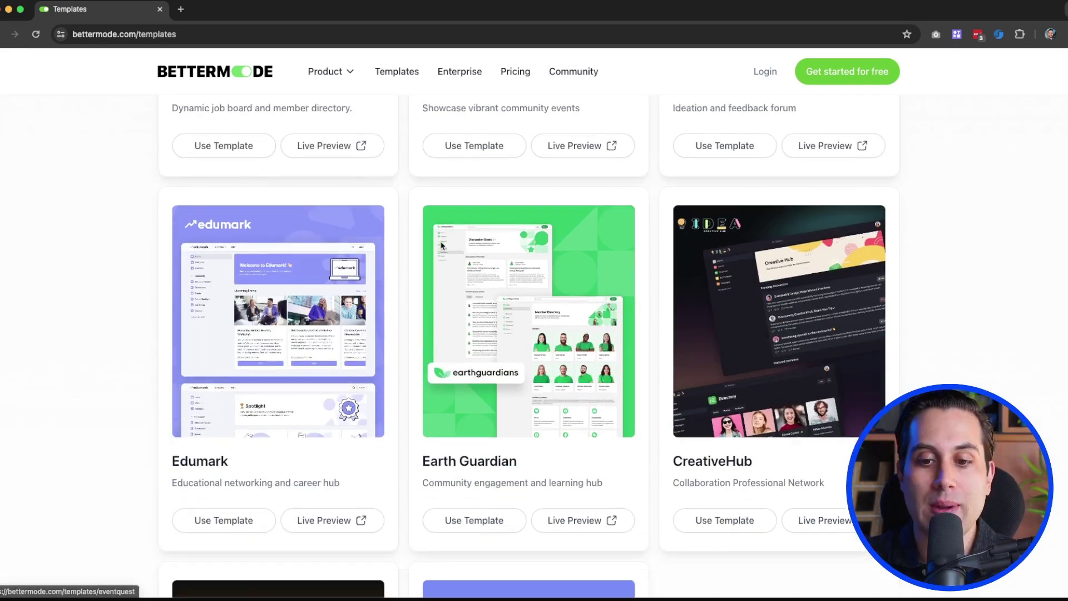
pyautogui.scroll(-4, 441, 246)
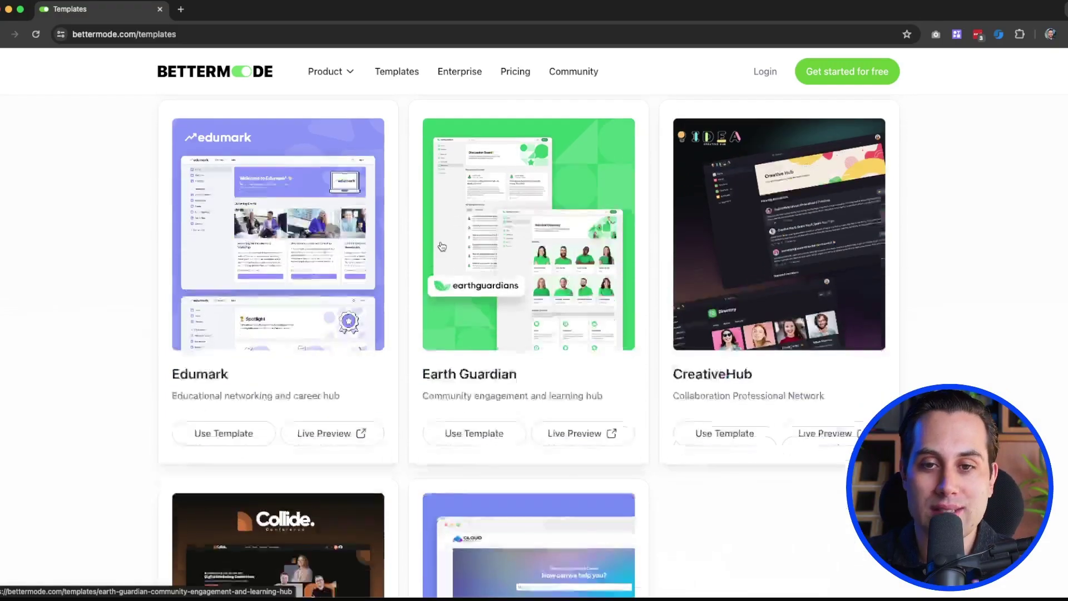
pyautogui.scroll(-2, 441, 245)
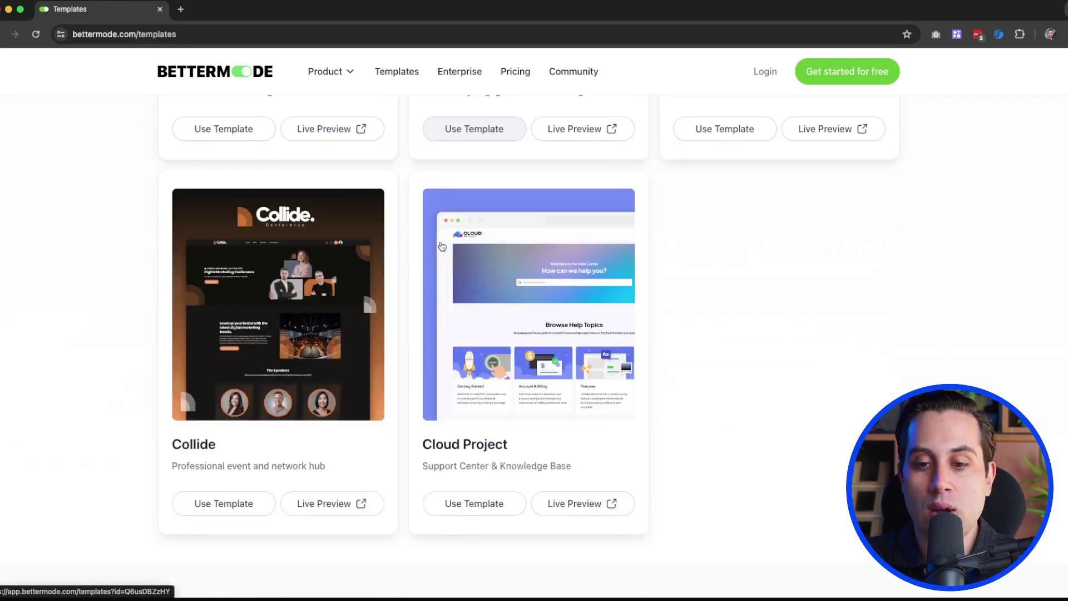
pyautogui.scroll(20, 441, 246)
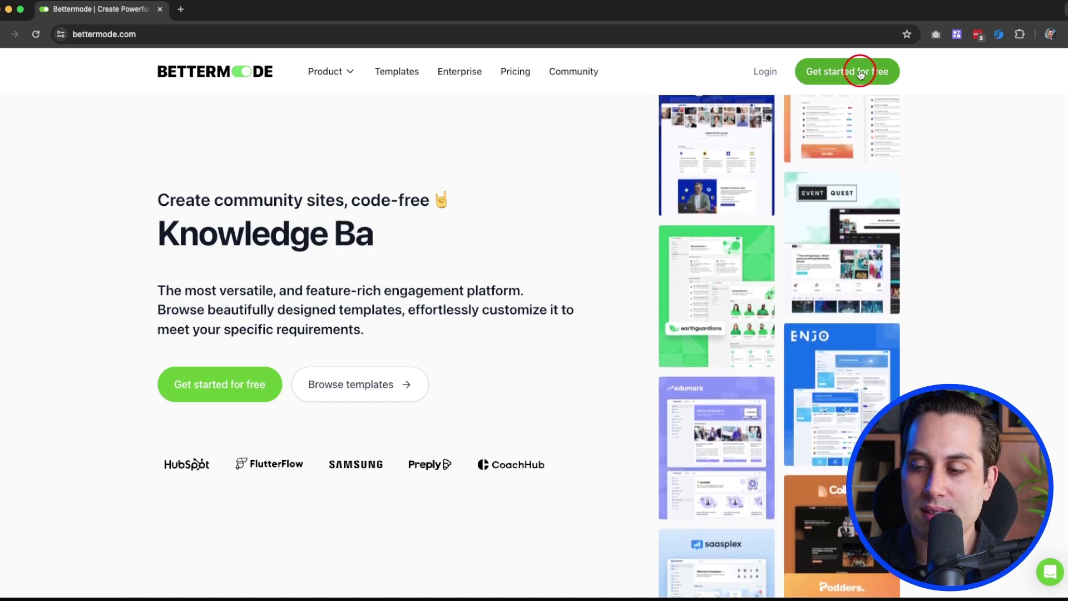
# Step: Start the free sign-up and continue with Google to reach Your sites
pyautogui.click(861, 73)
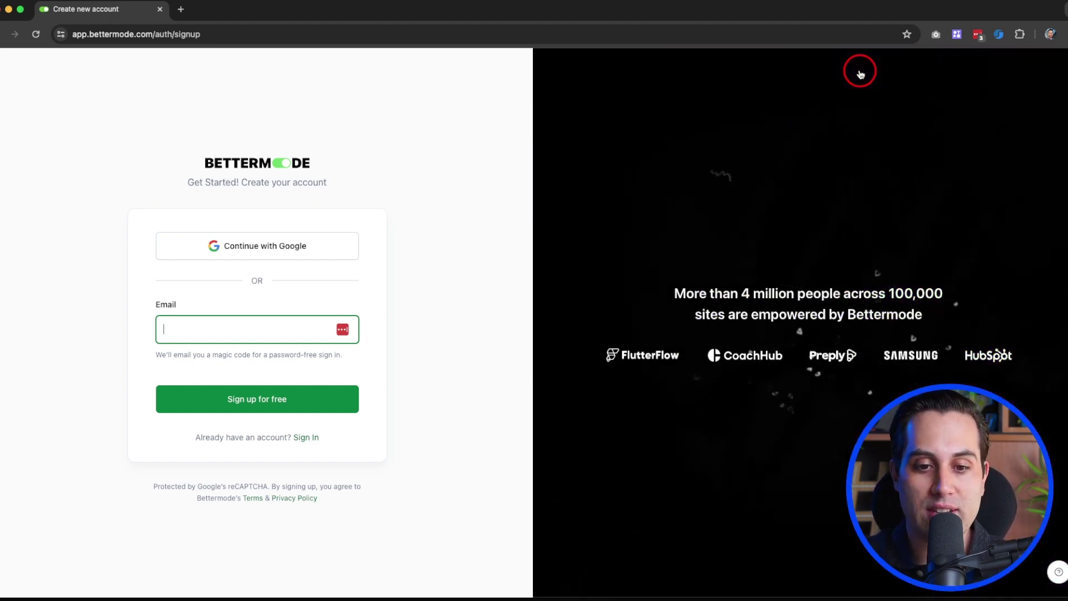
pyautogui.click(282, 252)
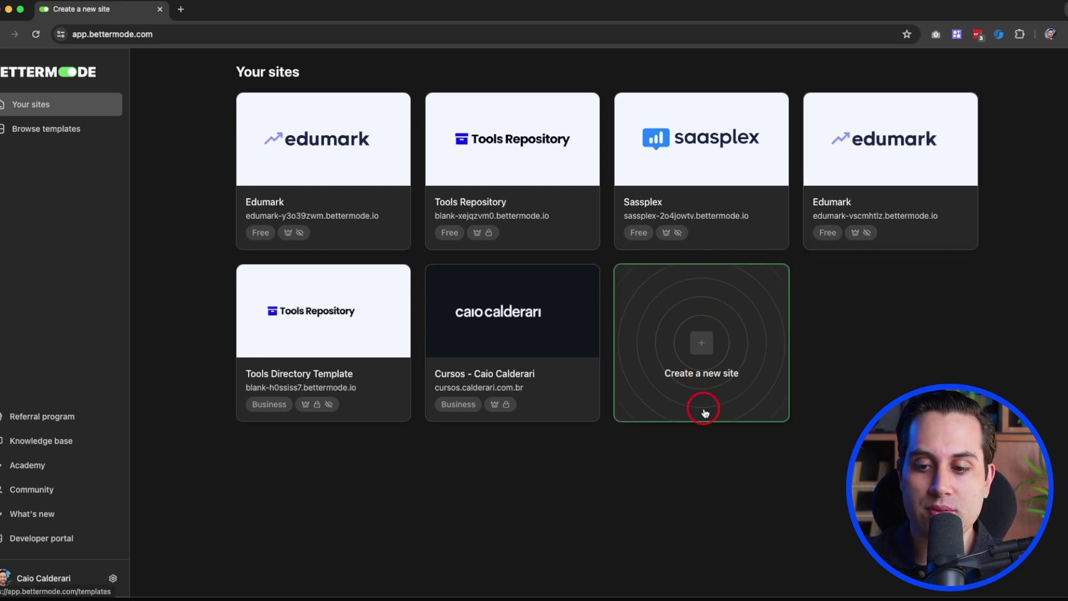
# Step: Create a new site and scroll through the starting template grid and back to the top
pyautogui.click(704, 342)
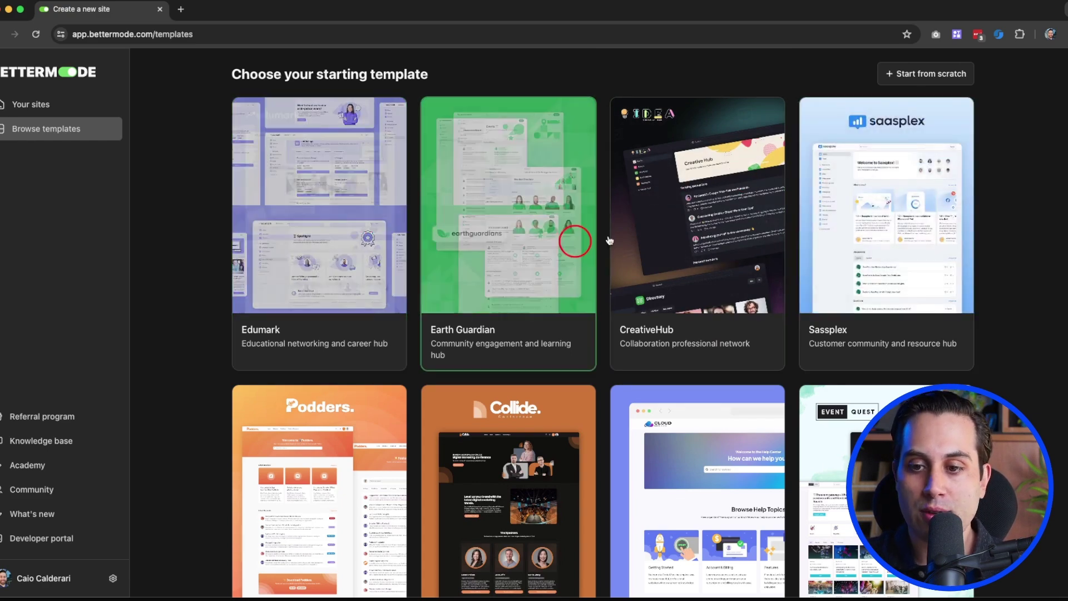
pyautogui.scroll(-5, 801, 195)
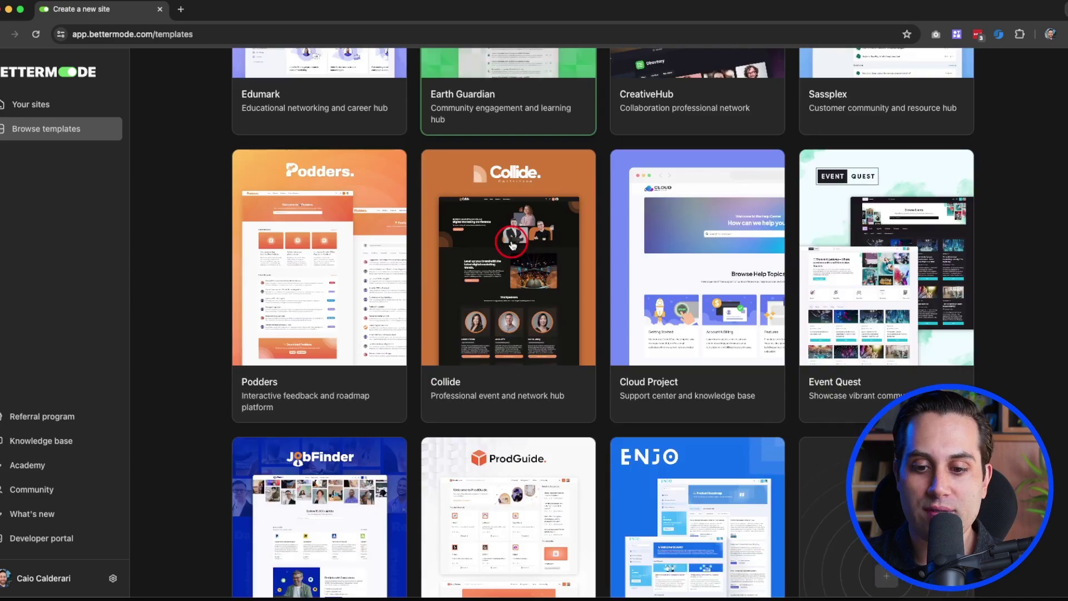
pyautogui.scroll(-3, 429, 318)
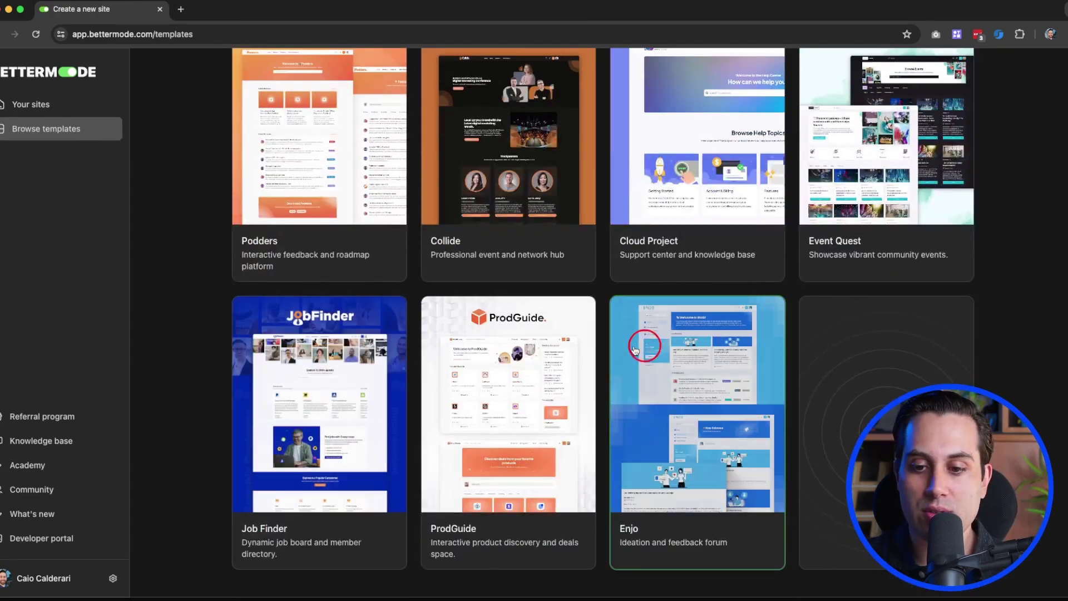
pyautogui.scroll(1, 632, 350)
pyautogui.scroll(6, 319, 200)
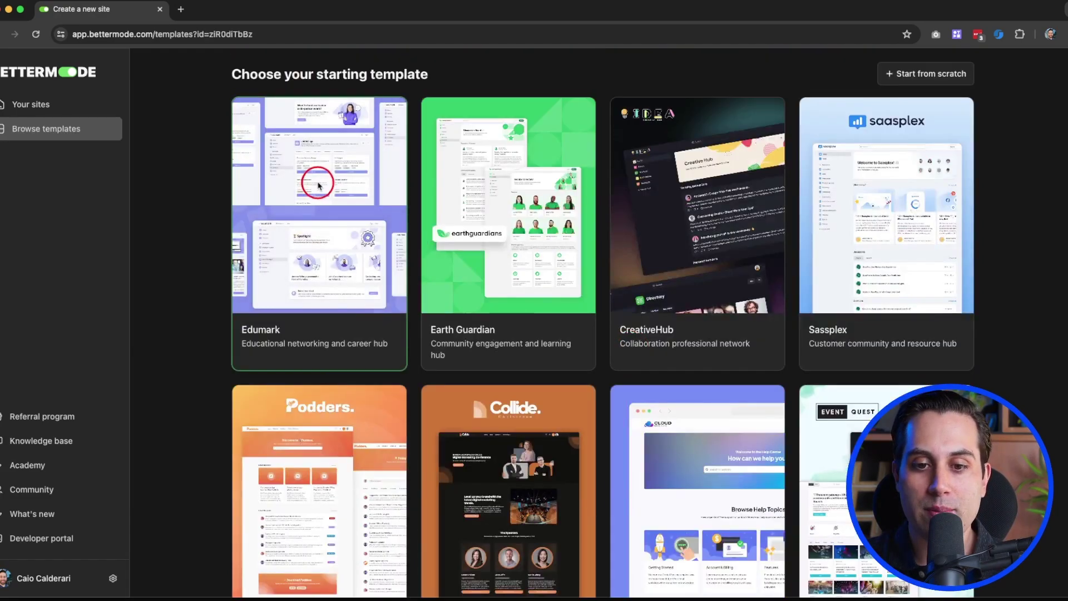
# Step: Review the Edumark template's screenshots, description and FAQ, then close its details
pyautogui.click(319, 185)
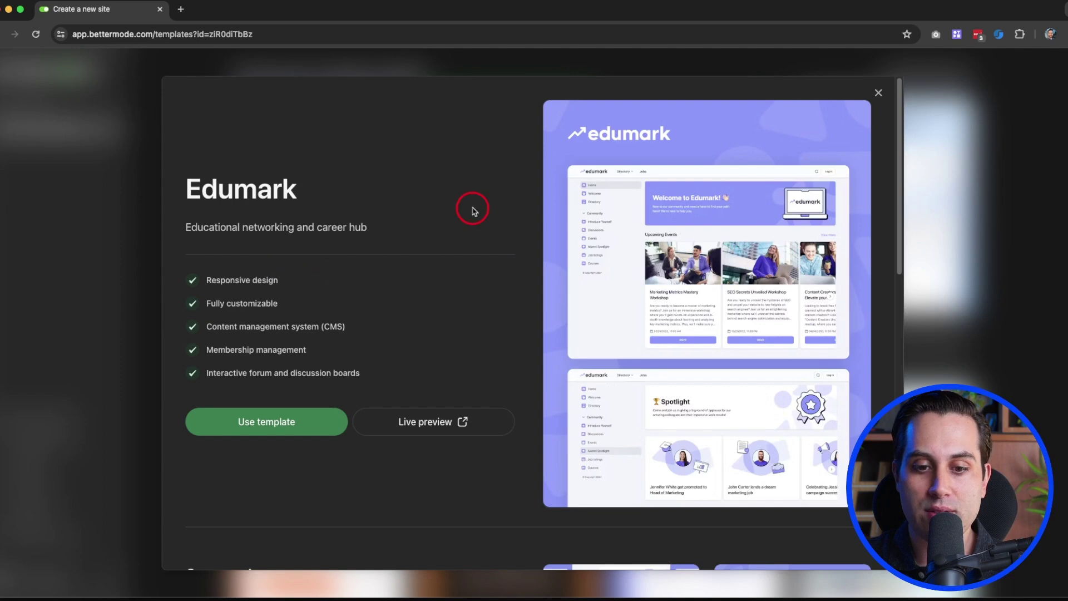
pyautogui.scroll(-1, 564, 210)
pyautogui.scroll(-2, 584, 241)
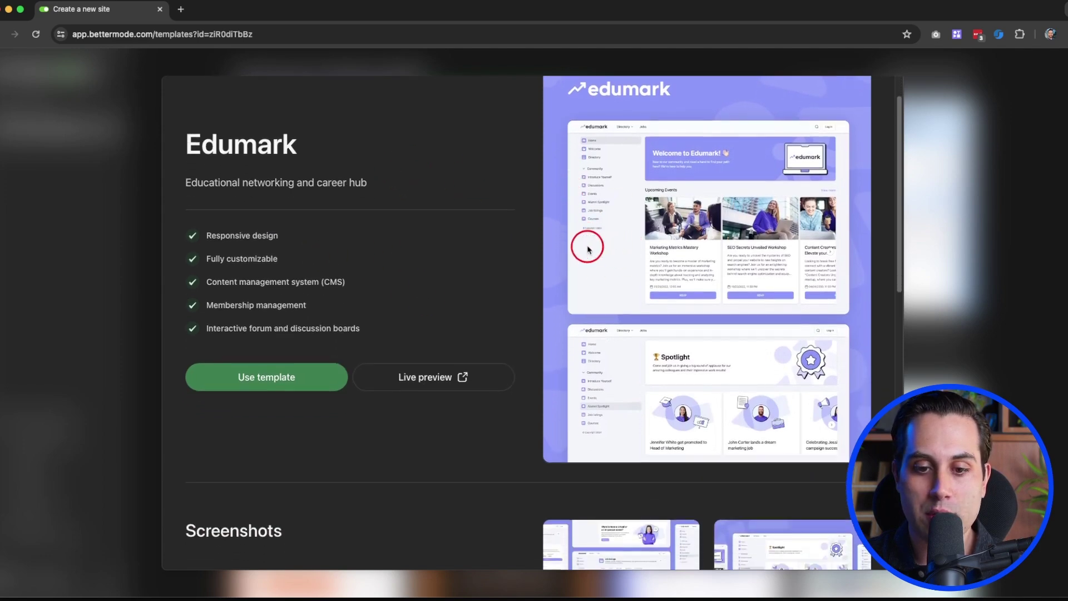
pyautogui.scroll(-3, 274, 241)
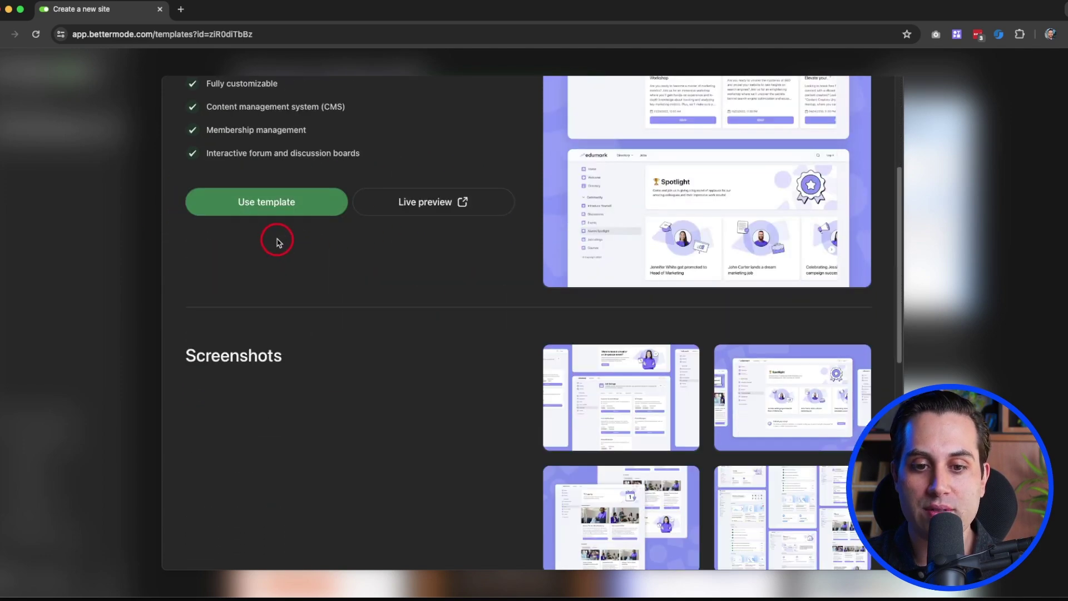
pyautogui.scroll(-2, 414, 281)
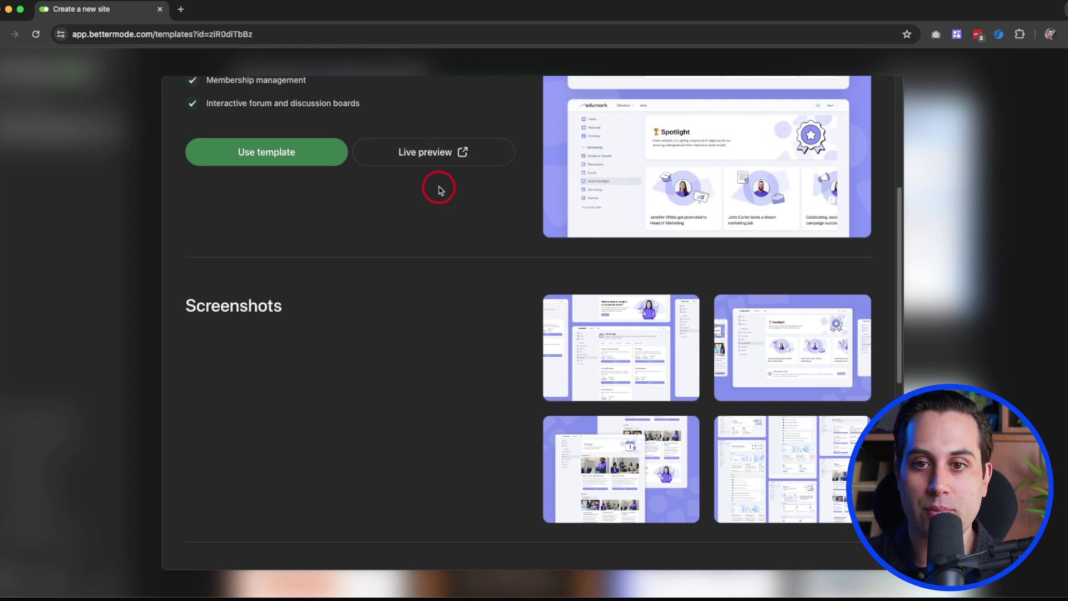
pyautogui.scroll(-3, 539, 246)
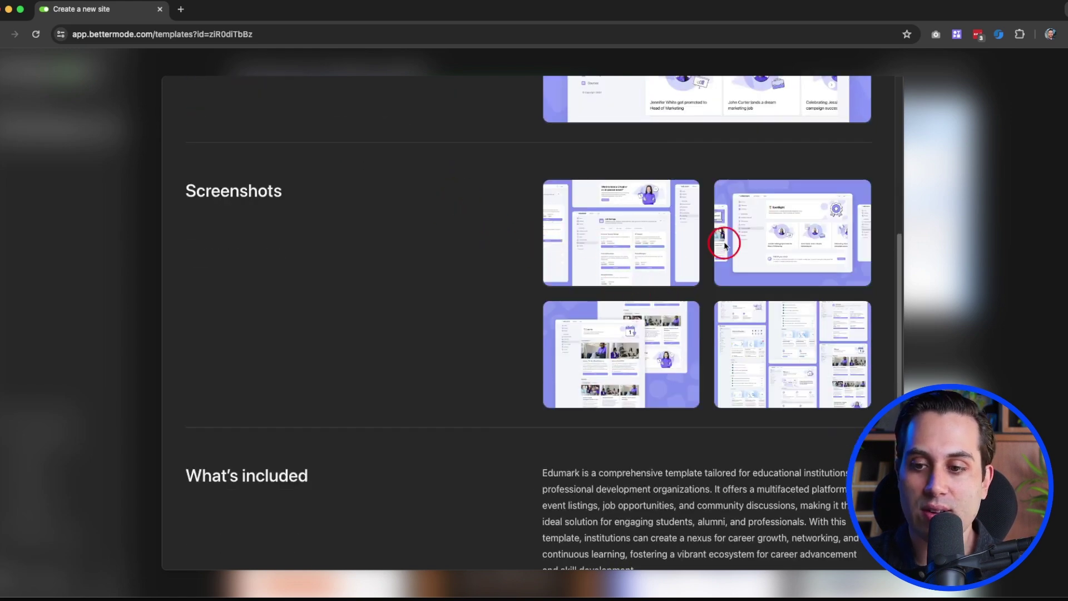
pyautogui.scroll(-1, 422, 316)
pyautogui.scroll(-5, 422, 315)
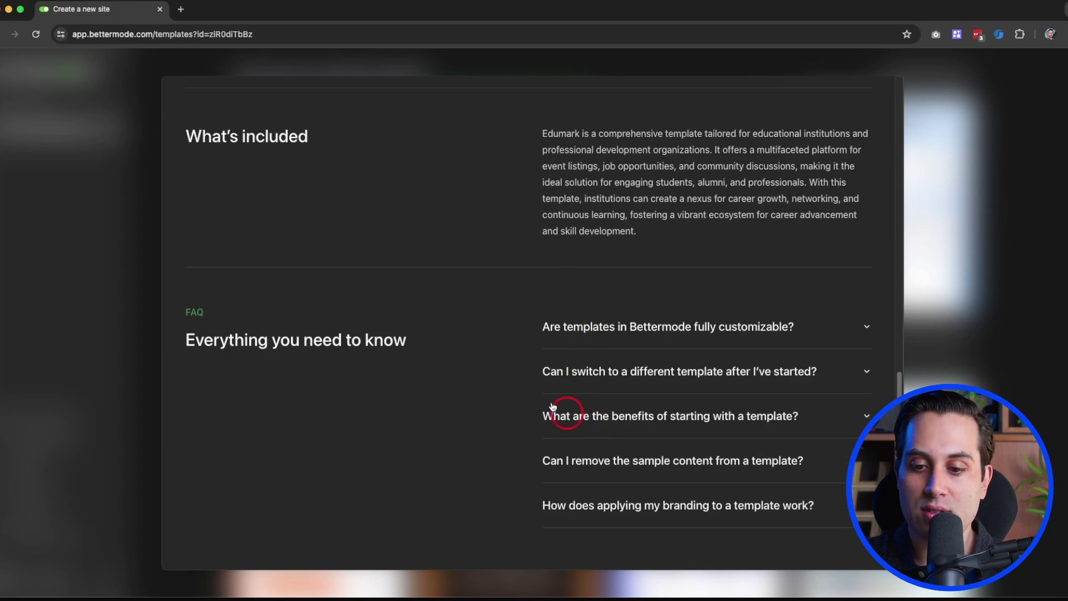
pyautogui.scroll(2, 585, 426)
pyautogui.press('Escape')
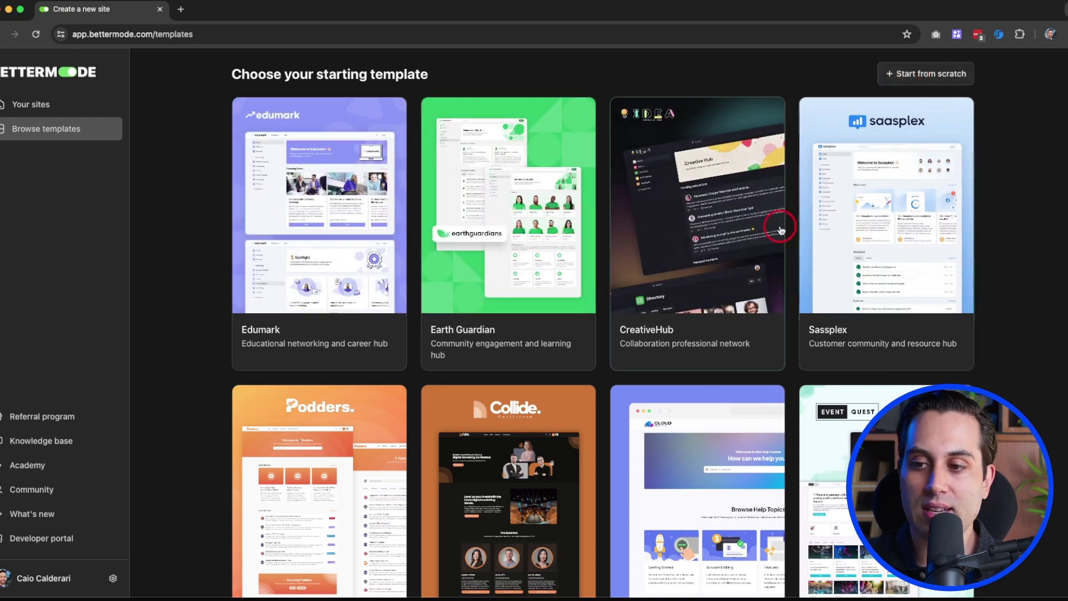
# Step: Pick the Edumark template from the gallery to create the new community site
pyautogui.scroll(-6, 784, 227)
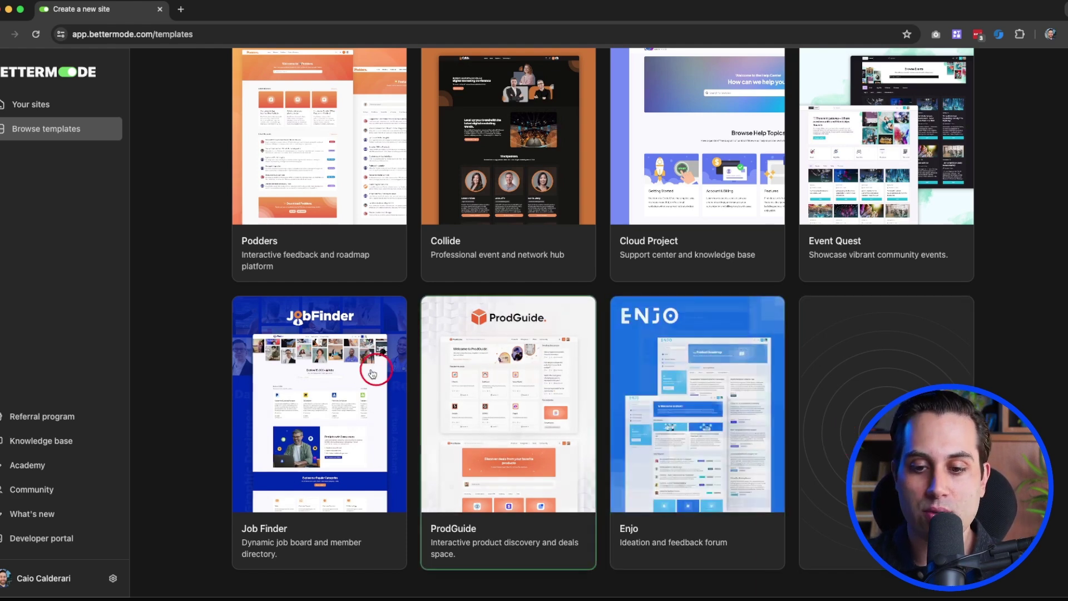
pyautogui.scroll(7, 545, 370)
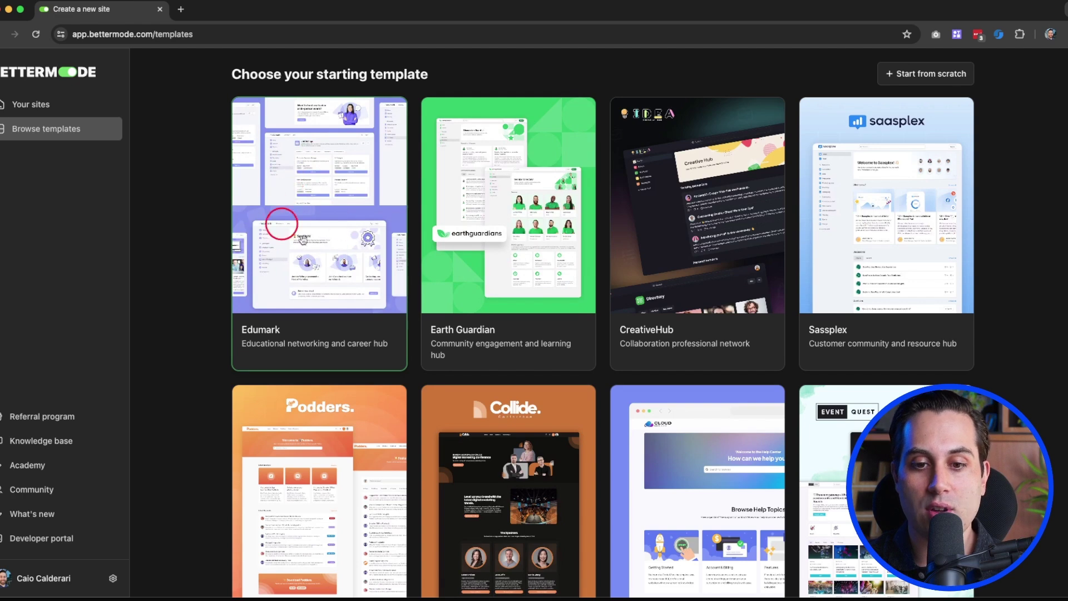
pyautogui.click(329, 195)
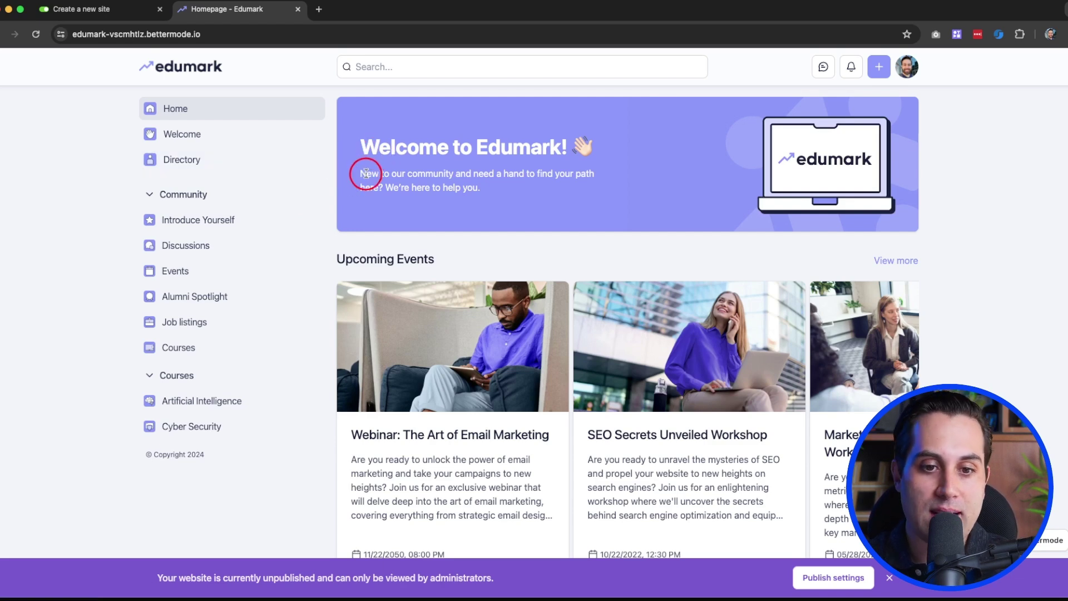
# Step: View the Welcome page and Introduce Yourself space, then return to the homepage
pyautogui.click(197, 141)
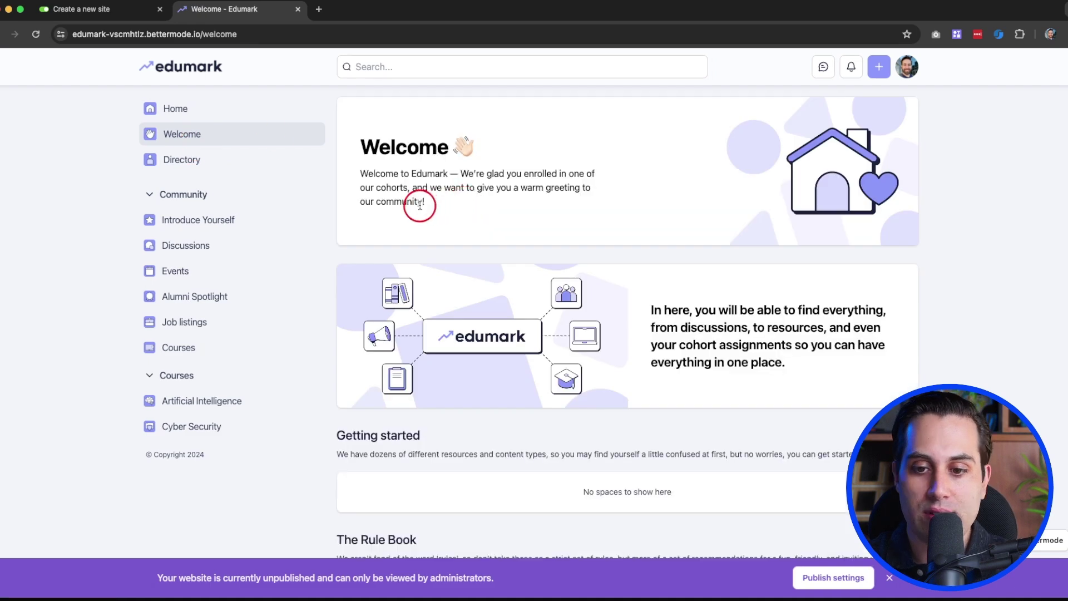
pyautogui.scroll(-5, 419, 204)
pyautogui.scroll(5, 419, 205)
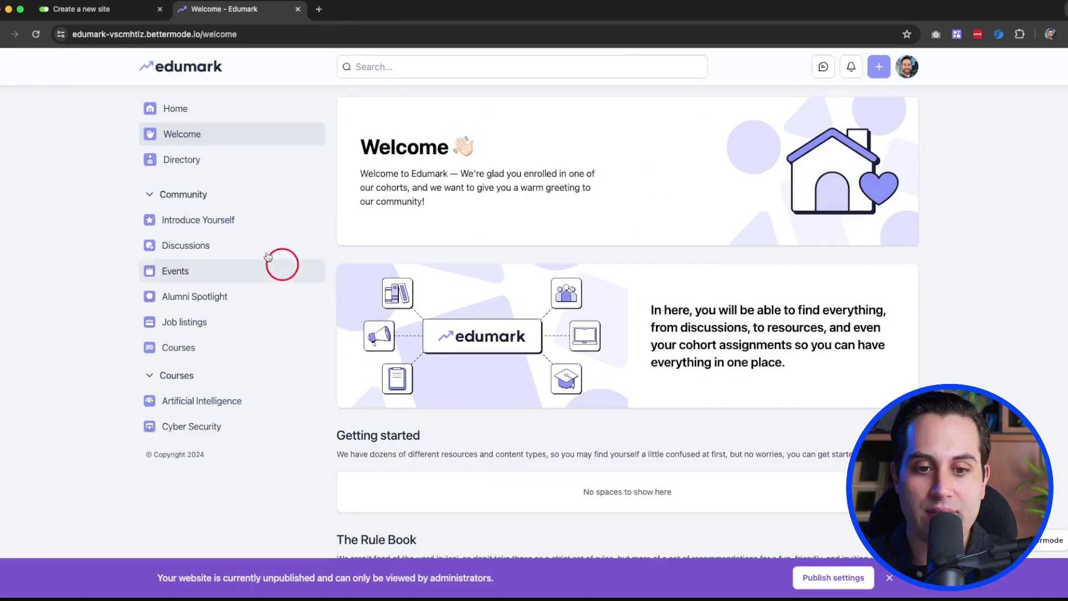
pyautogui.click(217, 227)
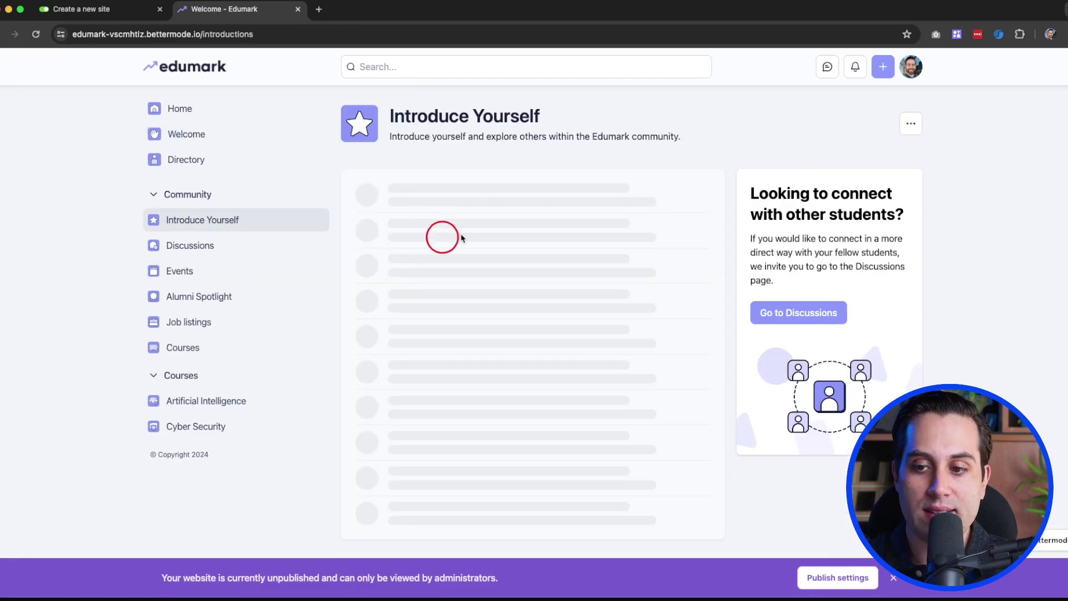
pyautogui.click(212, 108)
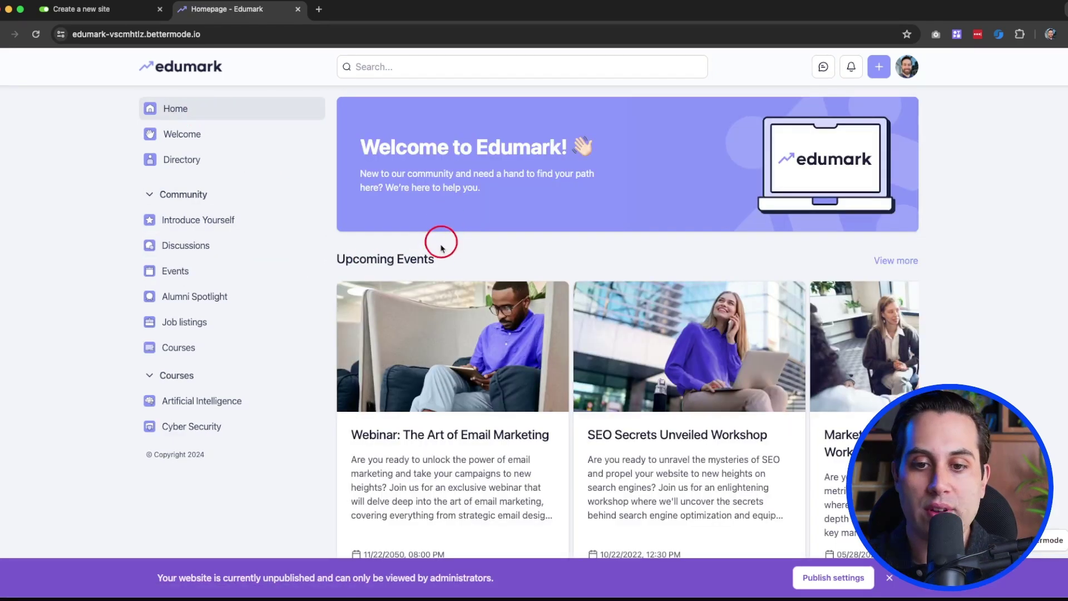
# Step: Browse the homepage, Alumni Spotlight, Job listings and Introduce Yourself, ending on Welcome
pyautogui.scroll(-6, 446, 270)
pyautogui.scroll(-9, 446, 269)
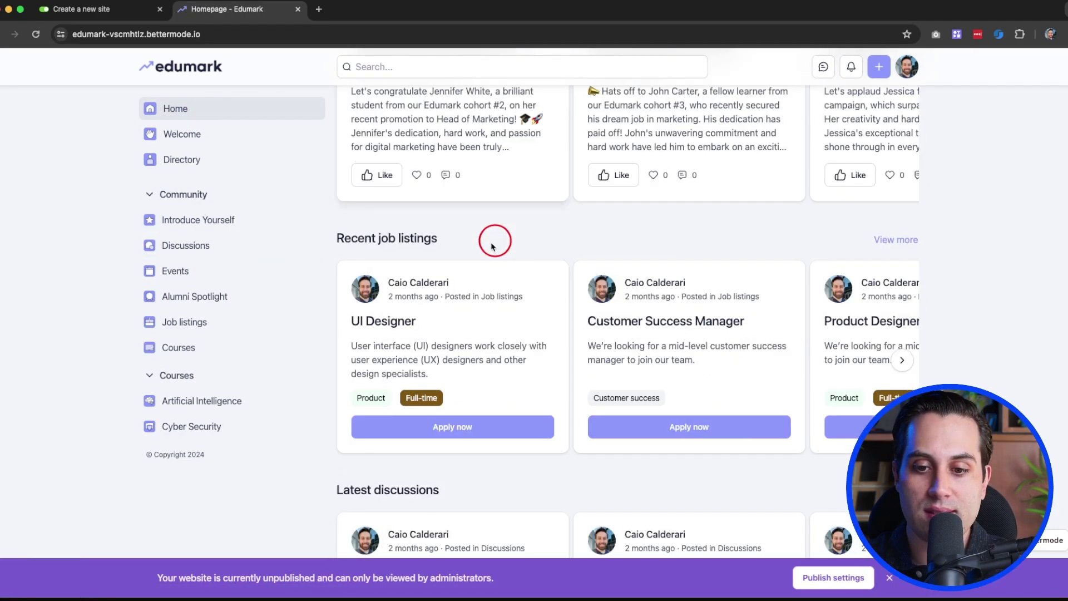
pyautogui.scroll(-2, 477, 344)
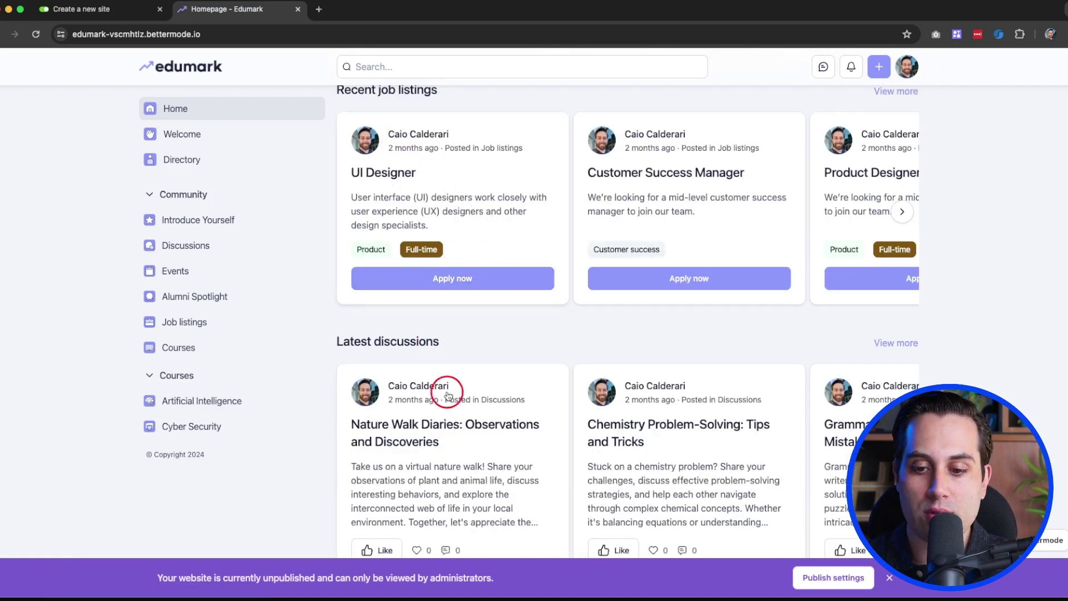
pyautogui.scroll(6, 392, 352)
pyautogui.scroll(5, 392, 351)
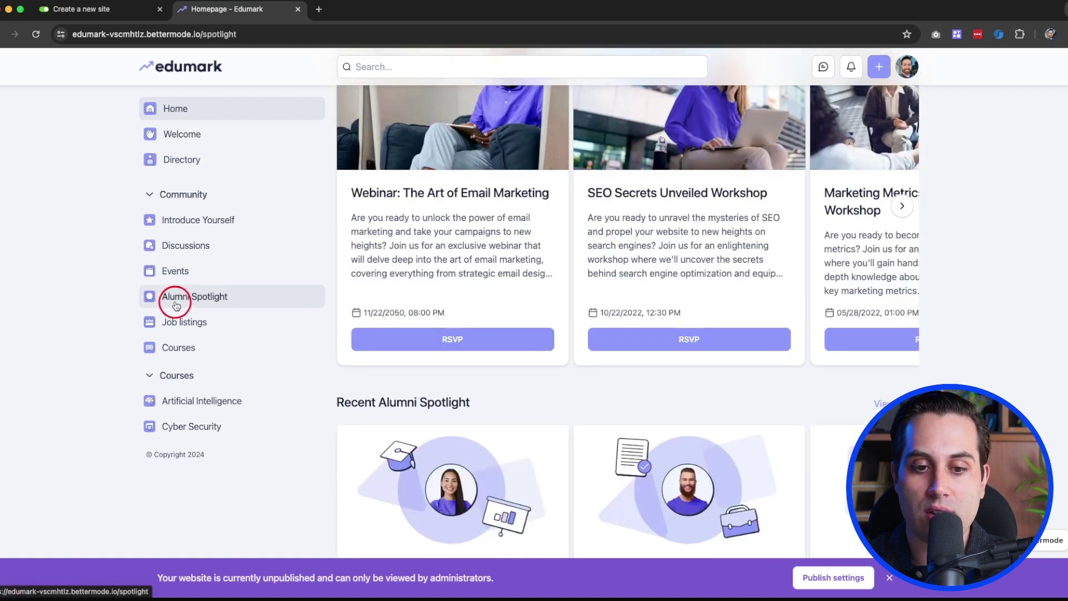
pyautogui.click(187, 303)
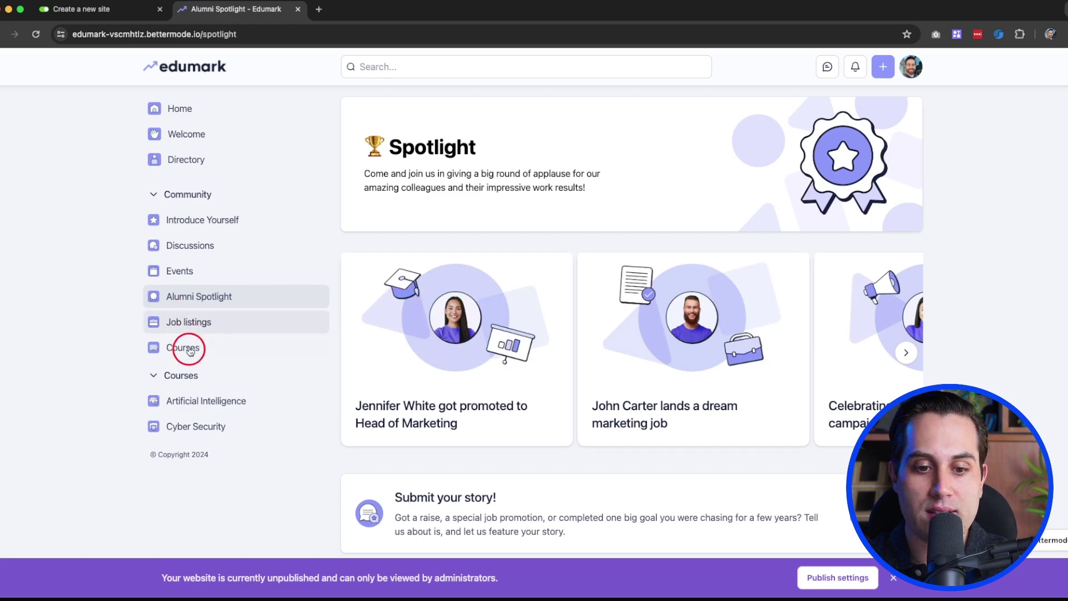
pyautogui.click(189, 328)
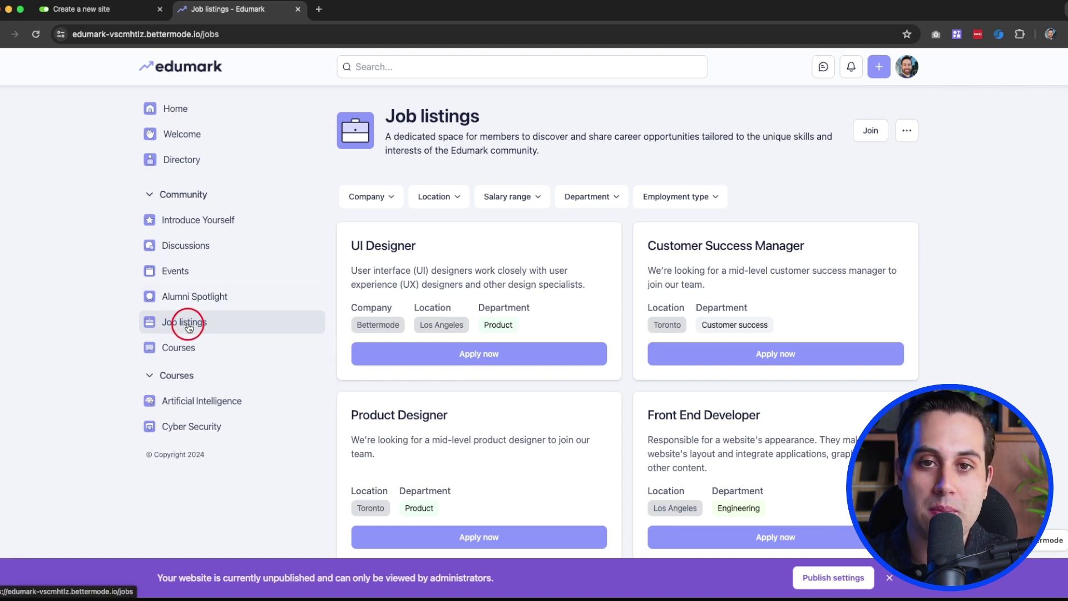
pyautogui.click(200, 230)
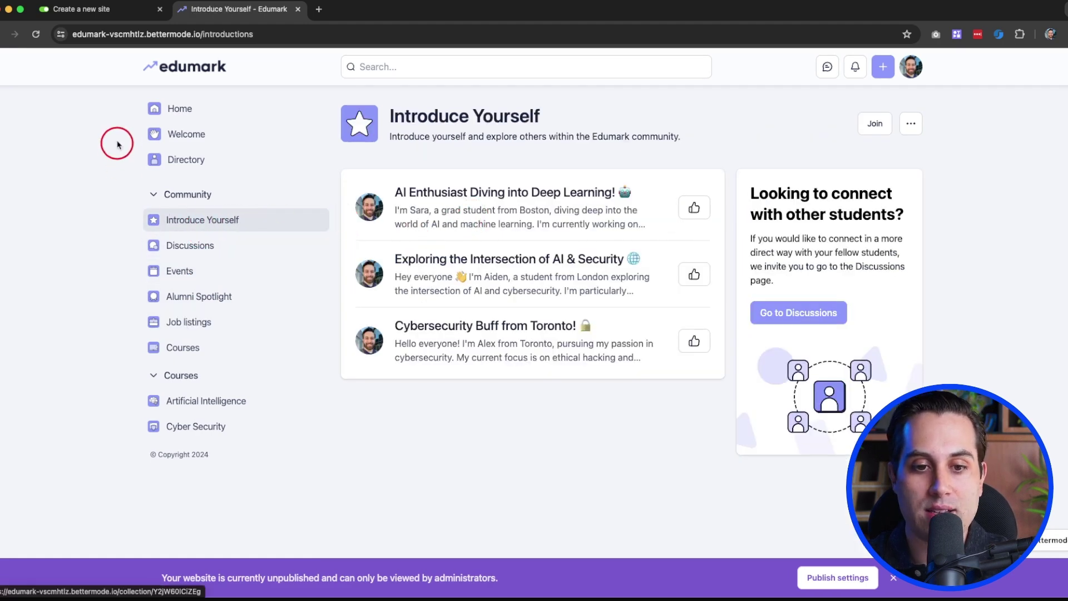
pyautogui.click(209, 135)
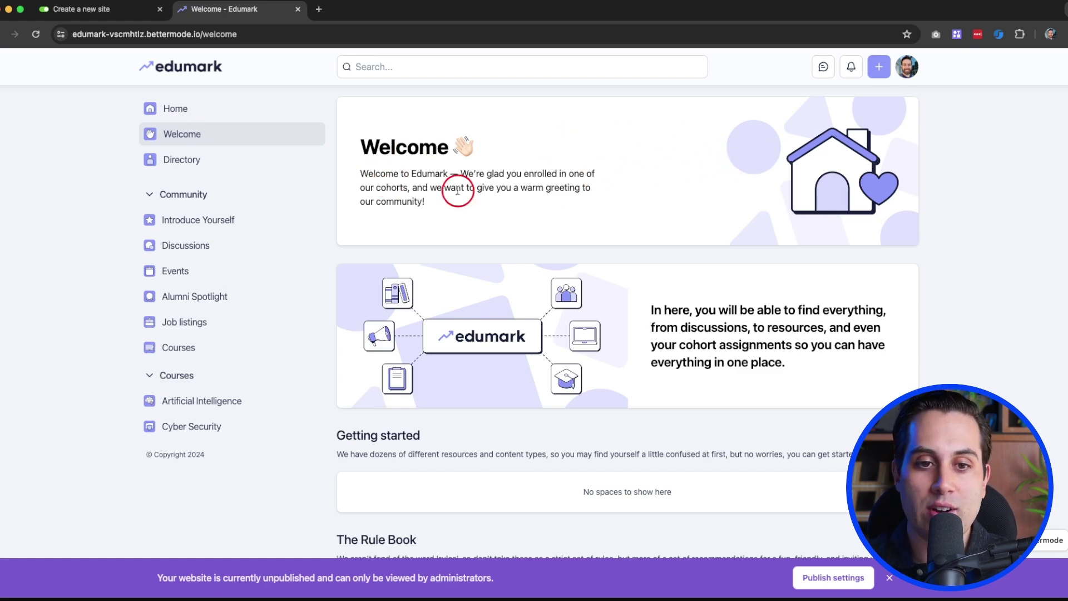
# Step: Enter Administration from the avatar menu, browse Staff, Invitations, Profile fields and Badges, then Content
pyautogui.click(908, 74)
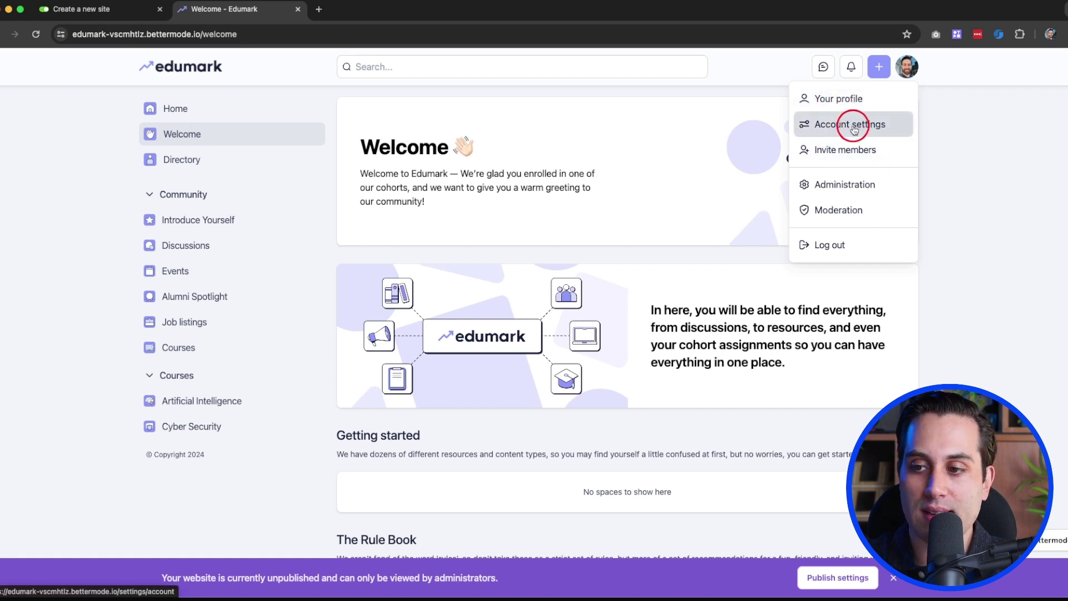
pyautogui.click(830, 187)
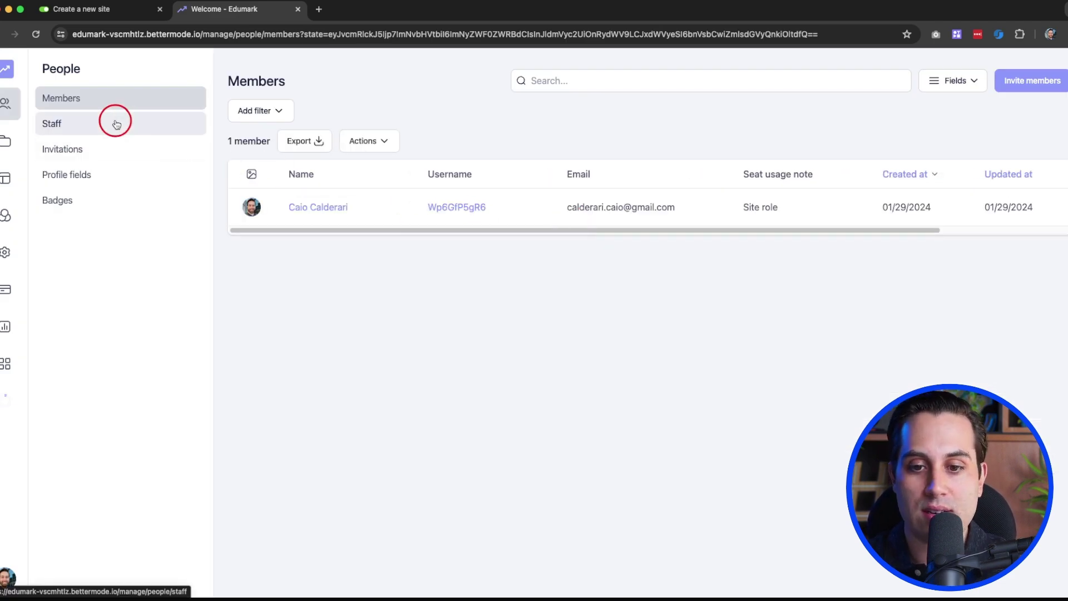
pyautogui.click(63, 127)
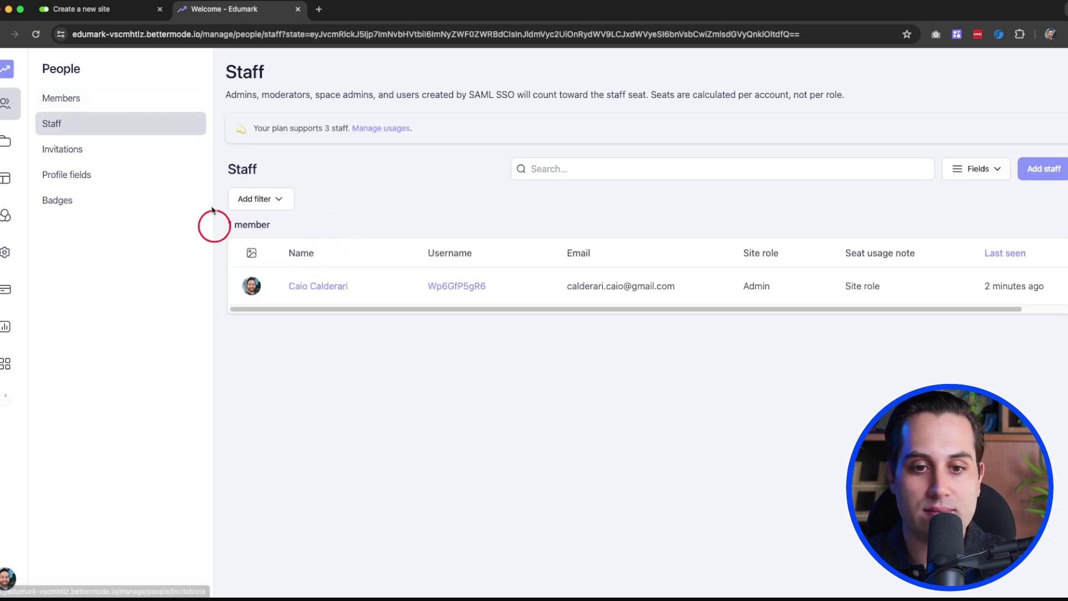
pyautogui.click(64, 149)
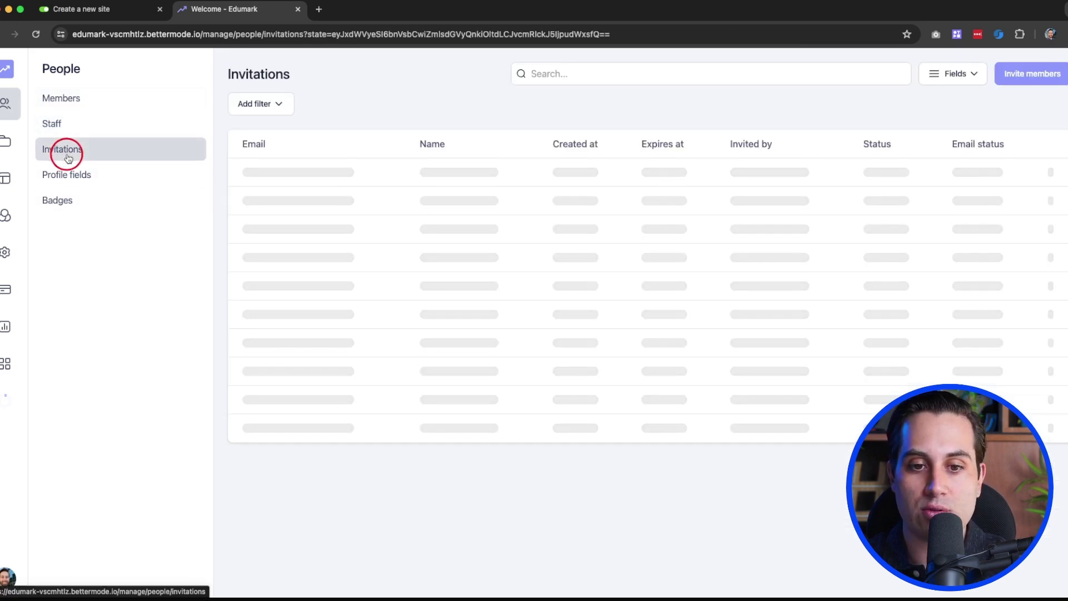
pyautogui.click(65, 173)
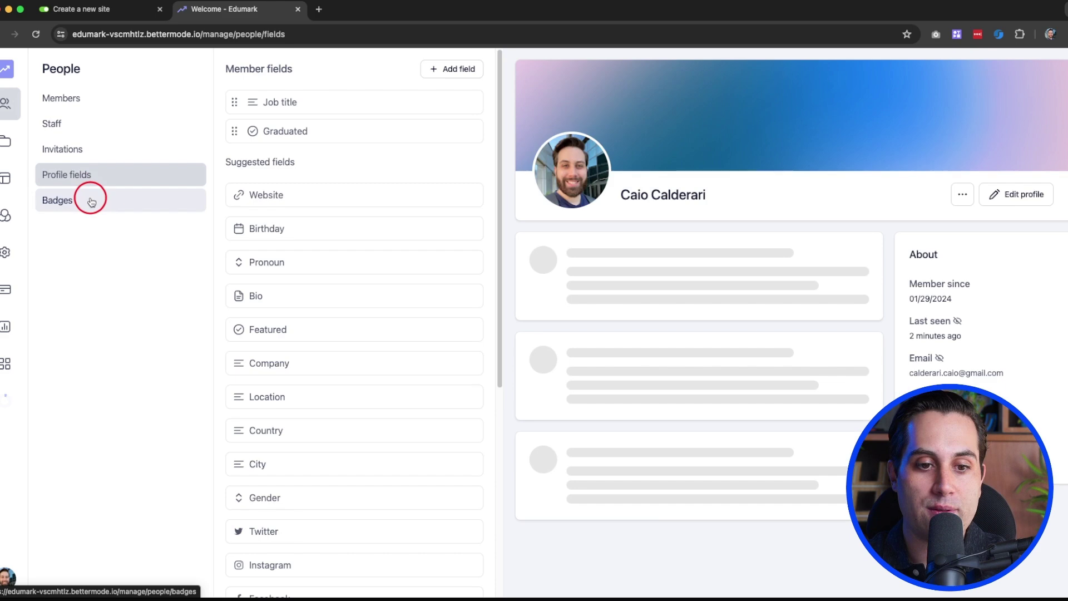
pyautogui.click(92, 202)
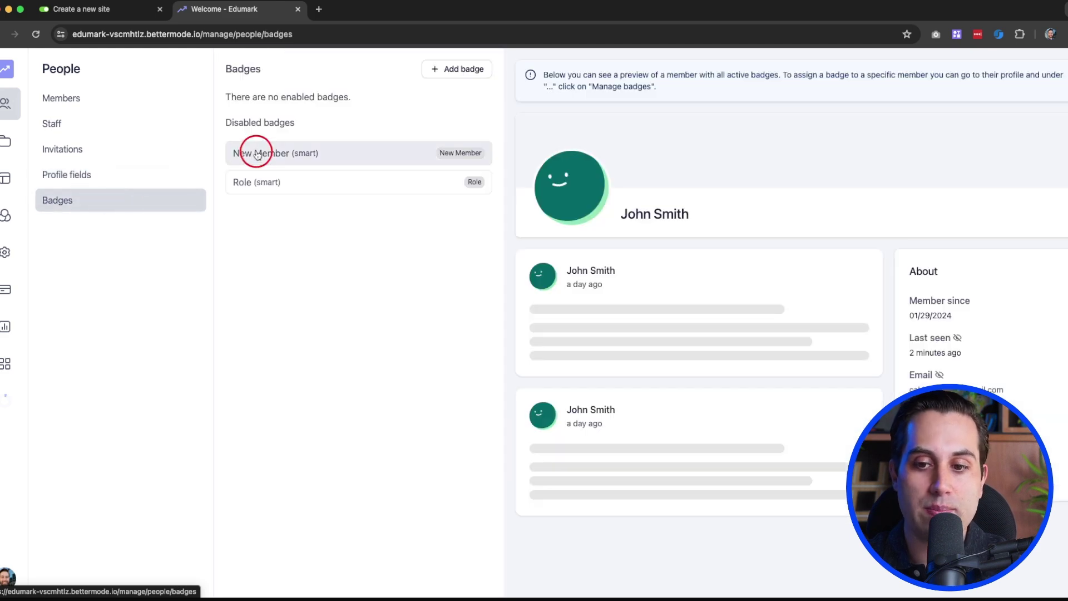
pyautogui.click(5, 144)
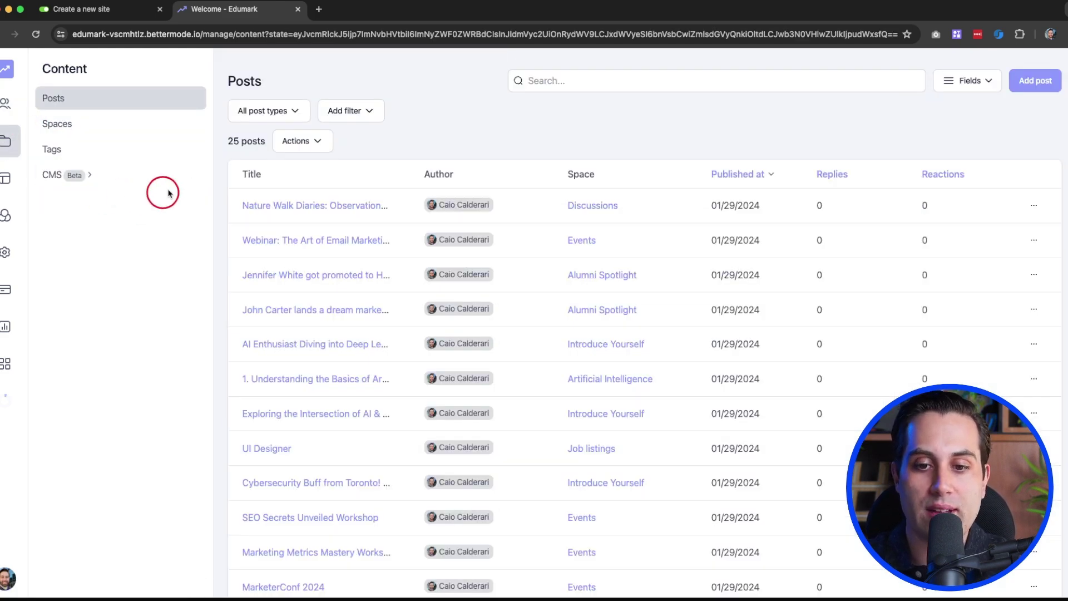
# Step: Browse the Posts, Spaces, Tags and CMS content pages, then switch to the Design studio
pyautogui.scroll(-1, 392, 239)
pyautogui.scroll(-10, 389, 243)
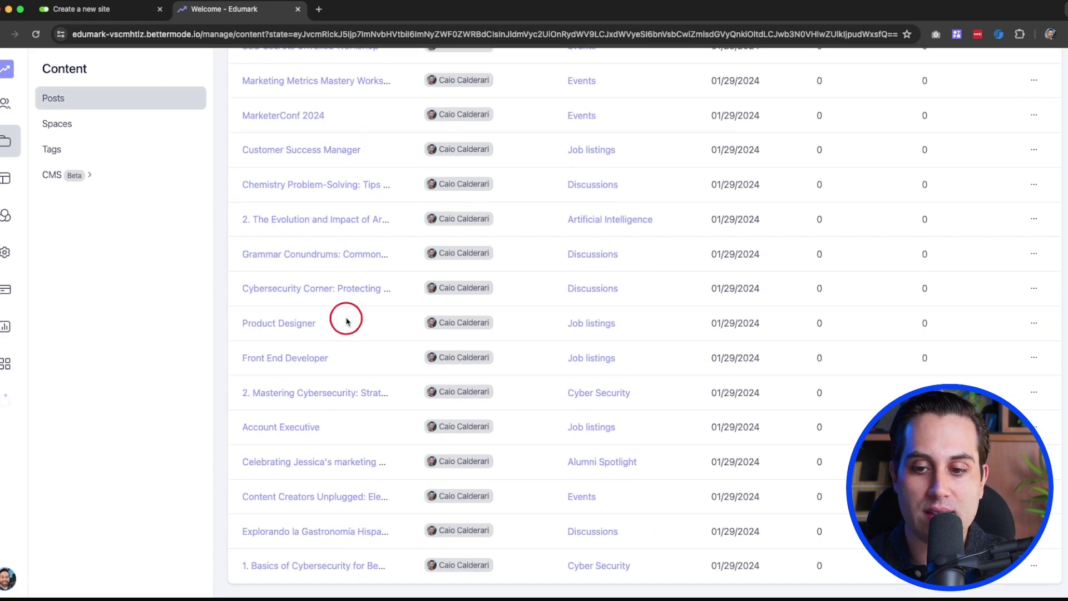
pyautogui.scroll(10, 345, 320)
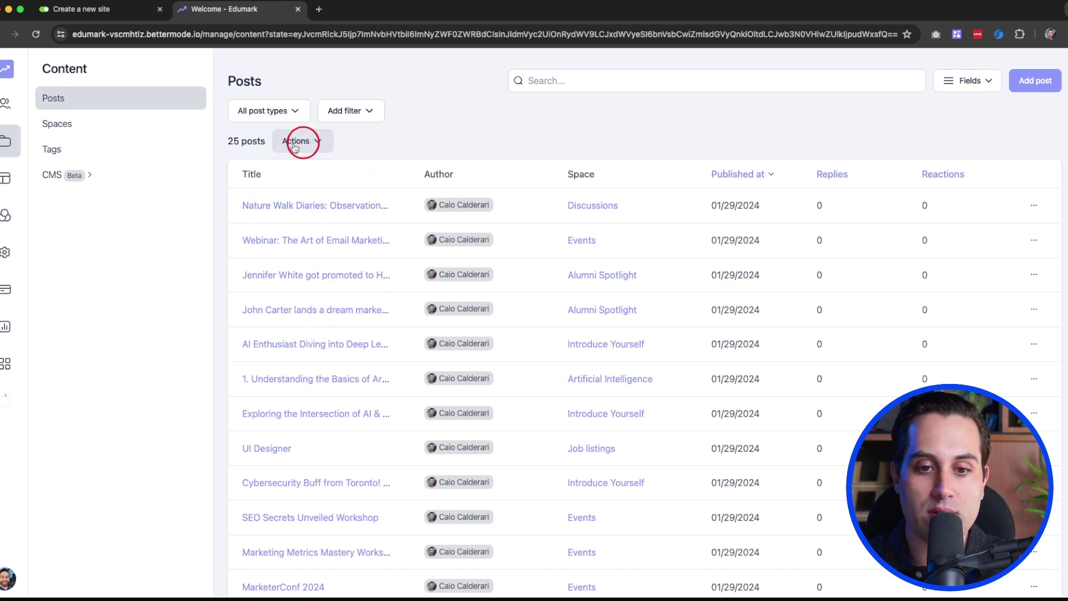
pyautogui.click(57, 124)
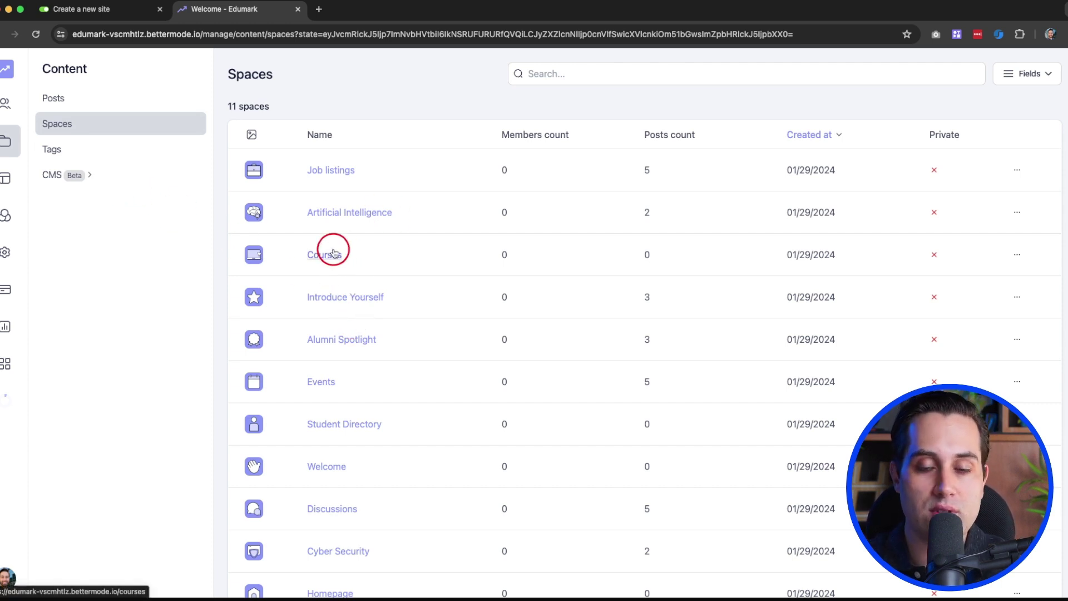
pyautogui.click(83, 156)
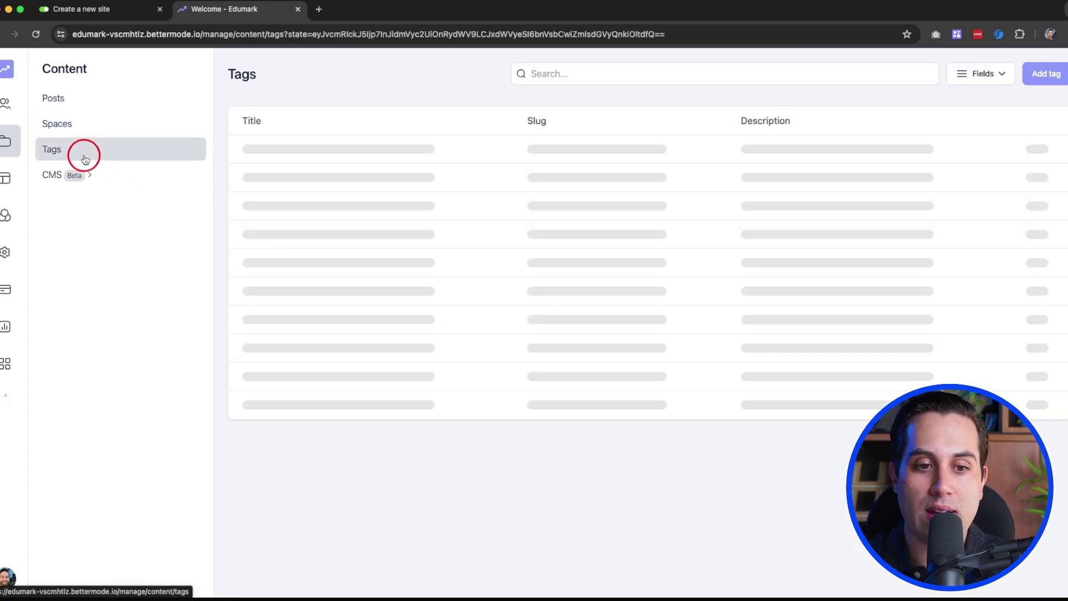
pyautogui.click(90, 178)
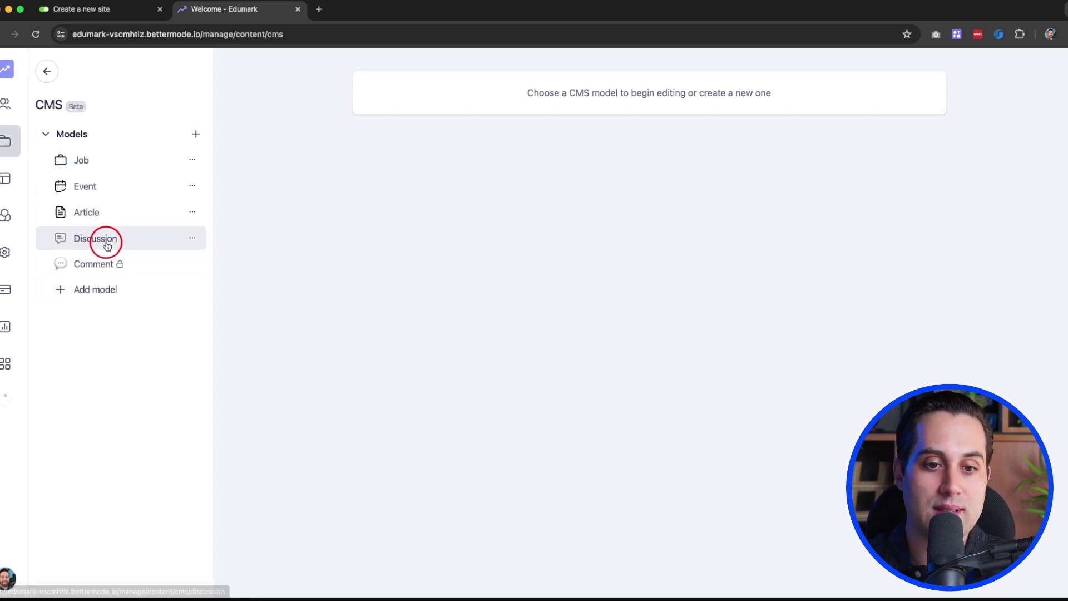
pyautogui.click(3, 181)
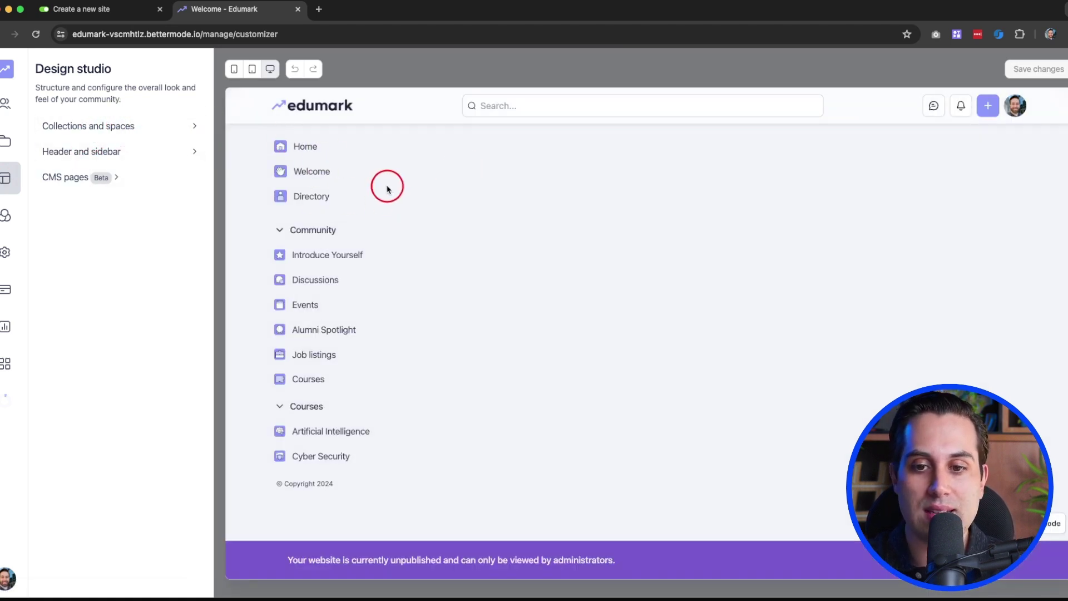
# Step: Inspect the Artificial Intelligence course space's layout and its Posts block settings
pyautogui.click(90, 125)
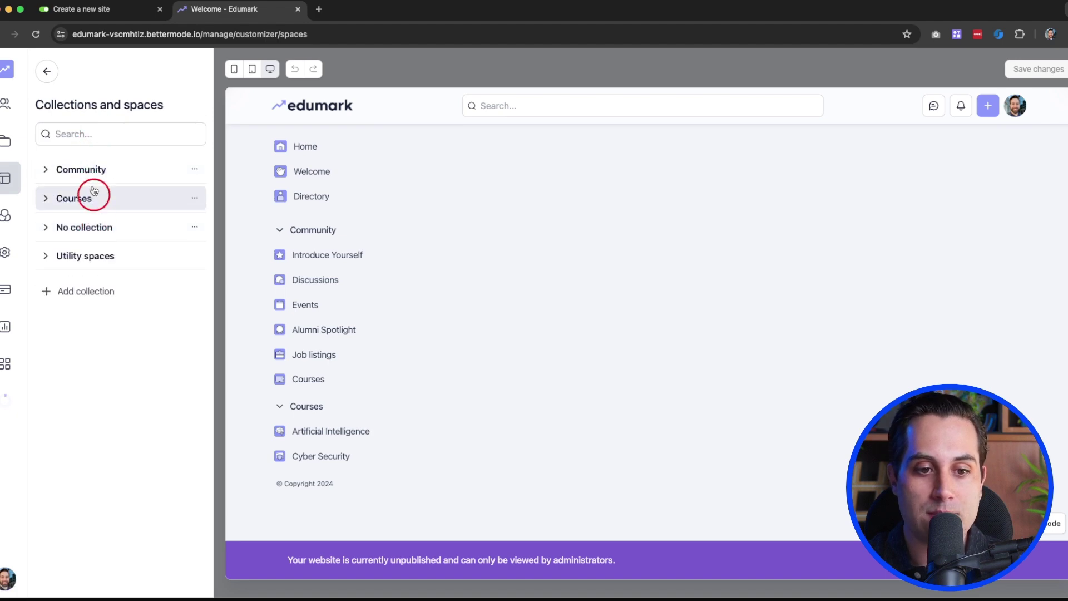
pyautogui.click(73, 199)
pyautogui.click(88, 228)
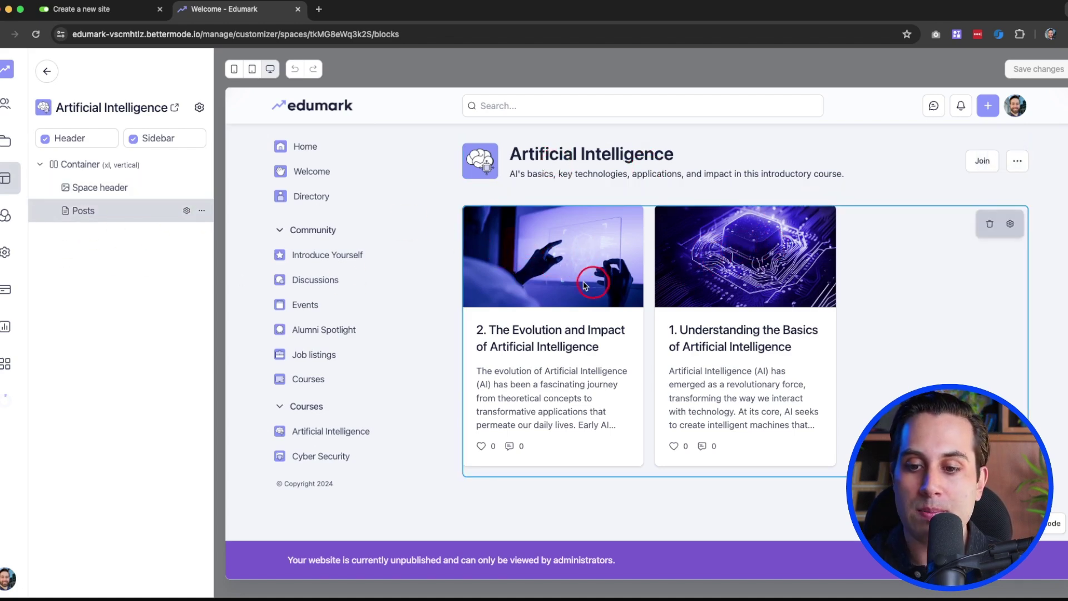
pyautogui.click(95, 218)
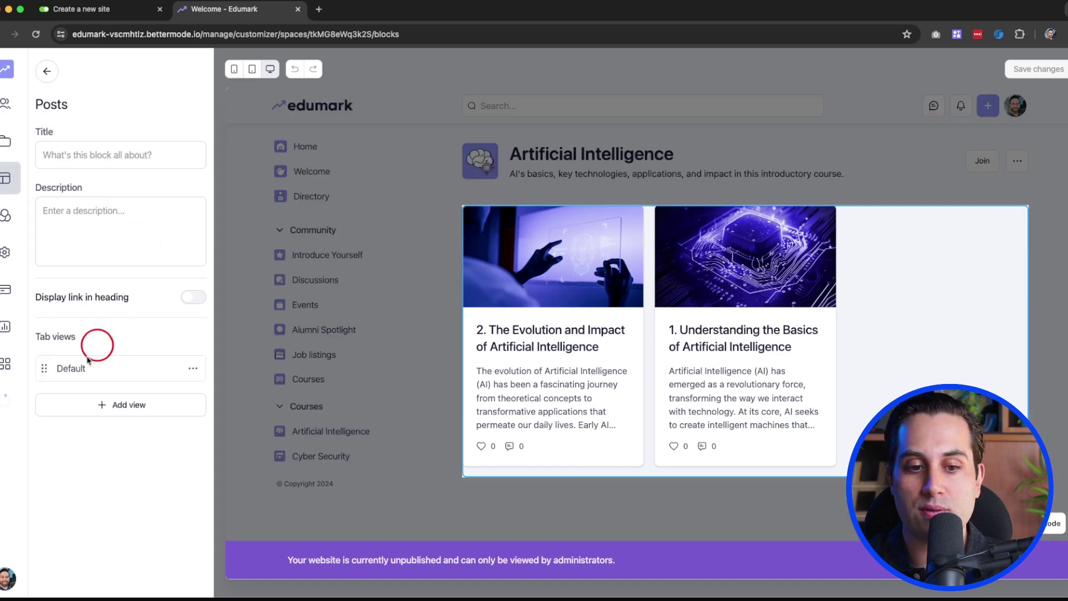
pyautogui.click(46, 71)
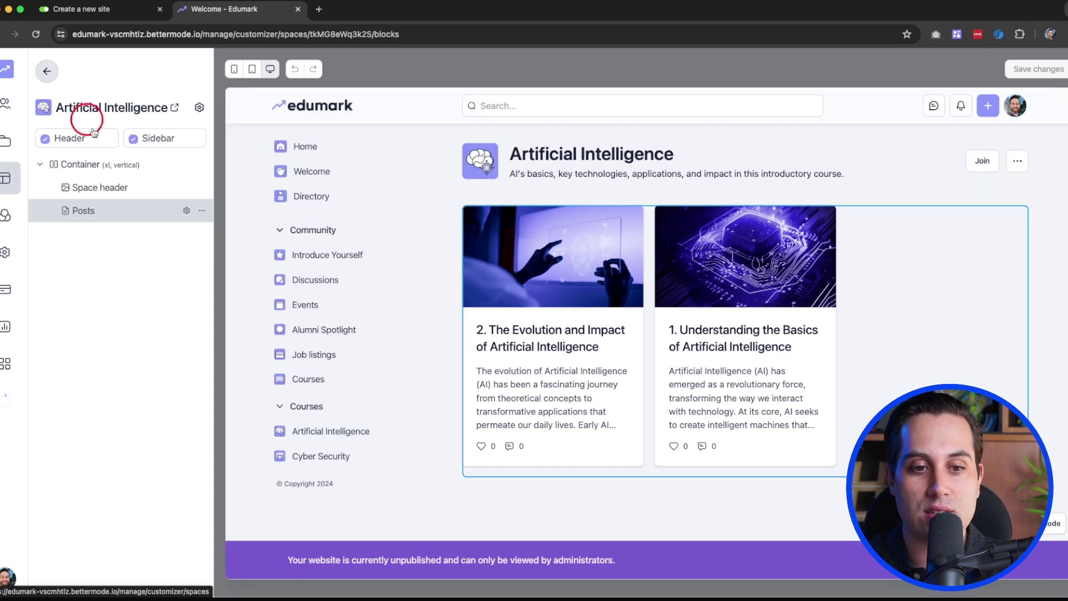
pyautogui.click(46, 70)
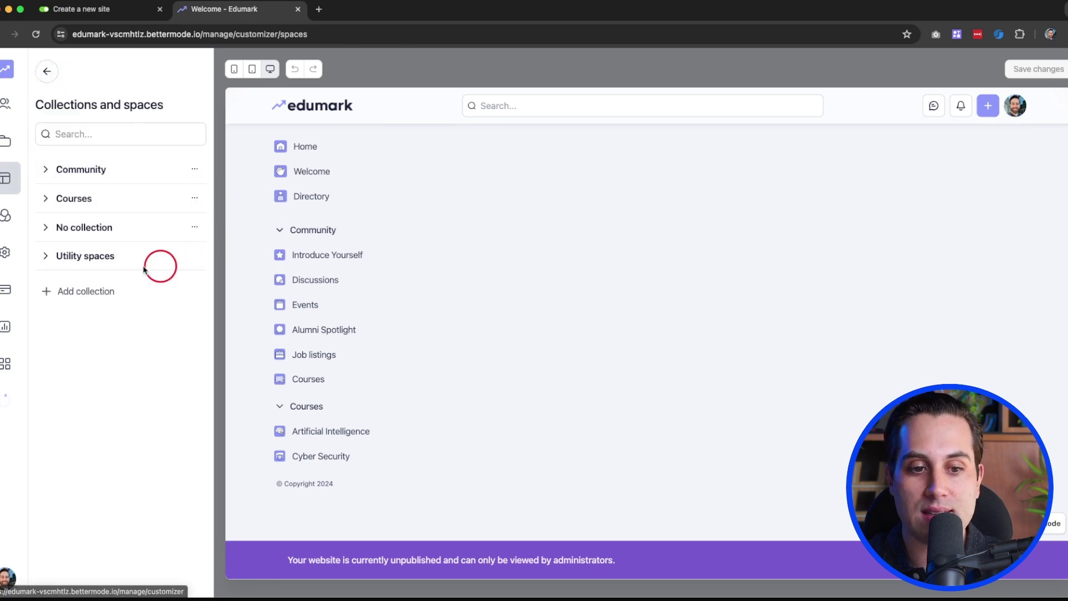
# Step: View the Cyber Security and Introduce Yourself space layouts, returning to the collections list
pyautogui.click(89, 199)
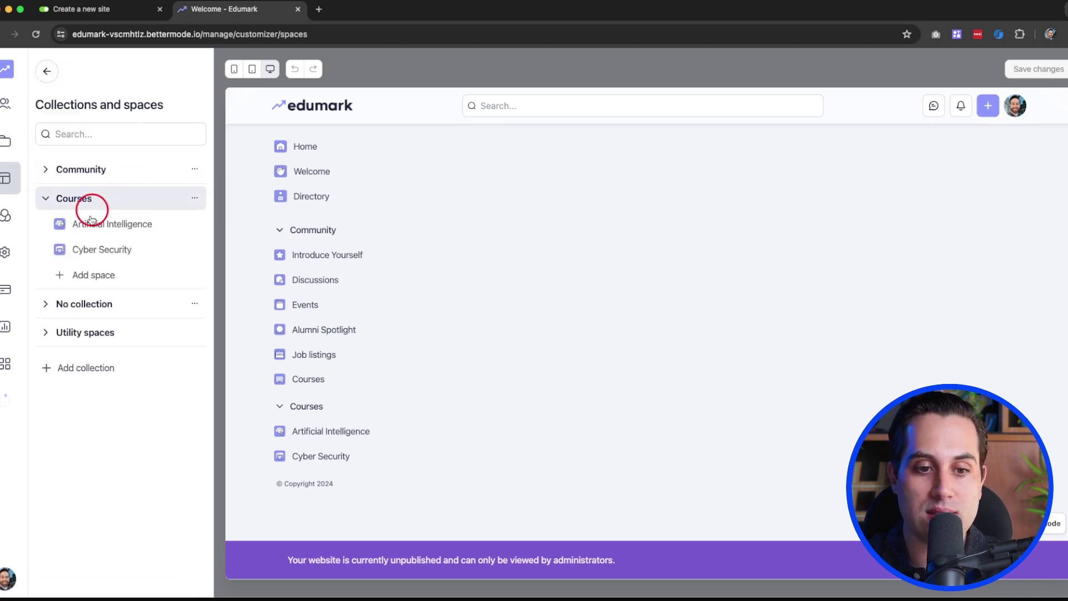
pyautogui.click(78, 250)
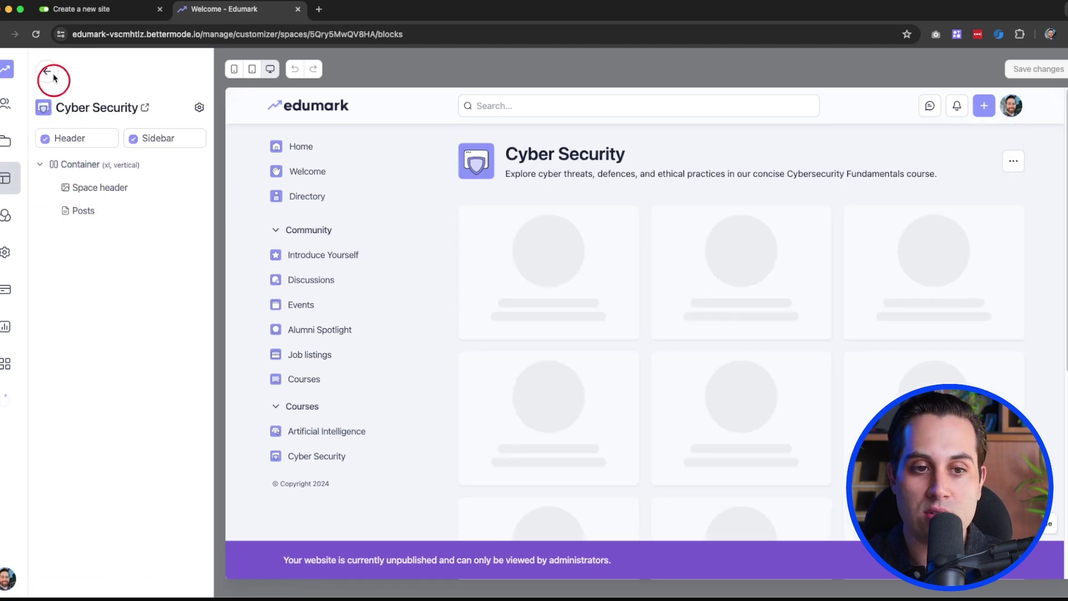
pyautogui.click(53, 75)
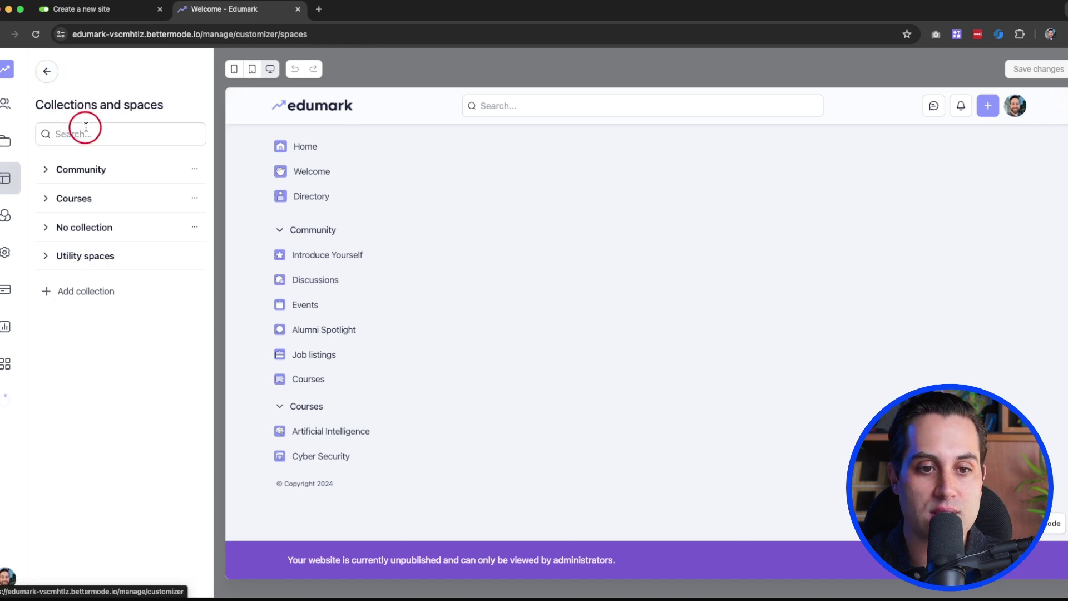
pyautogui.click(86, 168)
pyautogui.click(85, 204)
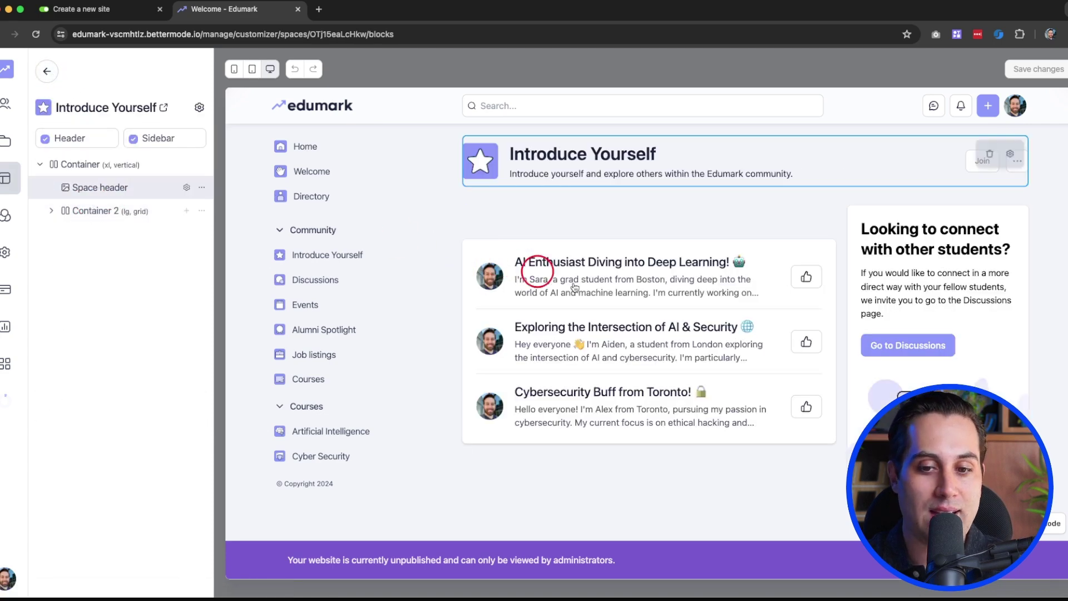
pyautogui.click(48, 74)
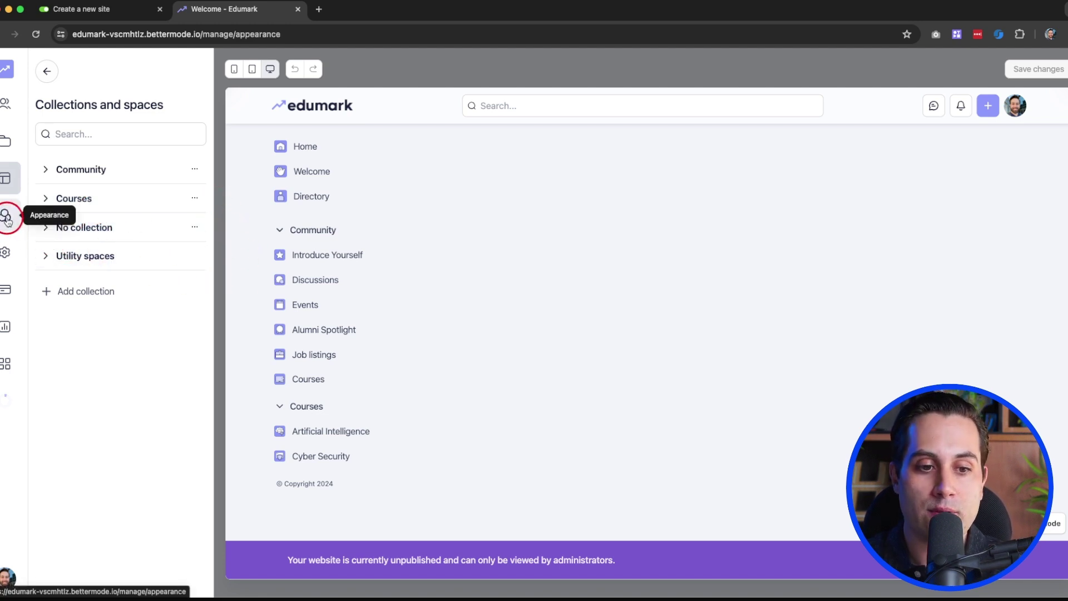
# Step: Review Edumark's current logo settings, then return to the Appearance panel
pyautogui.click(6, 217)
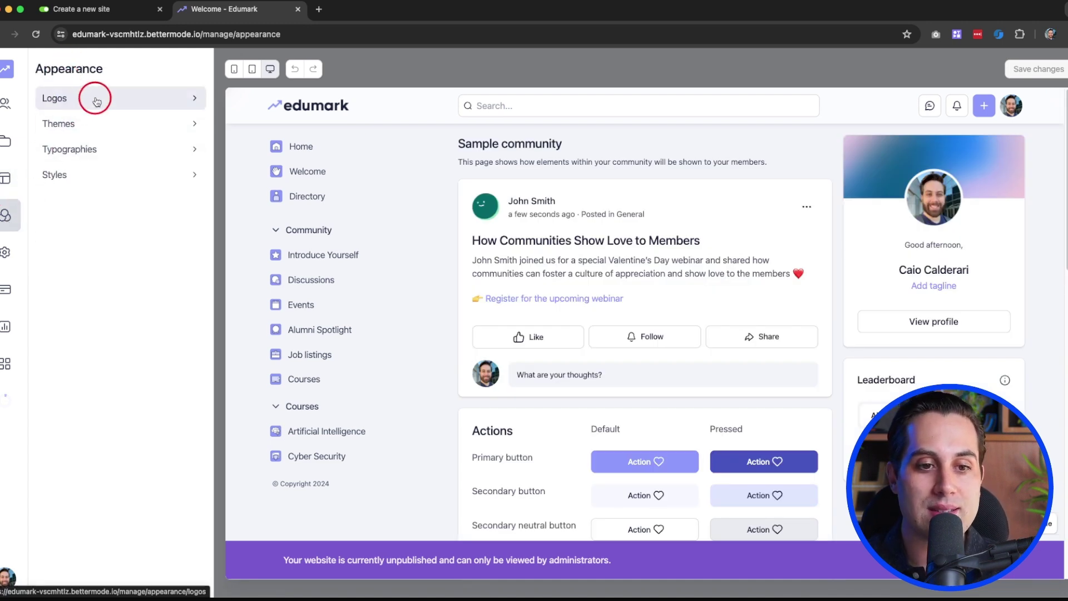
pyautogui.click(119, 106)
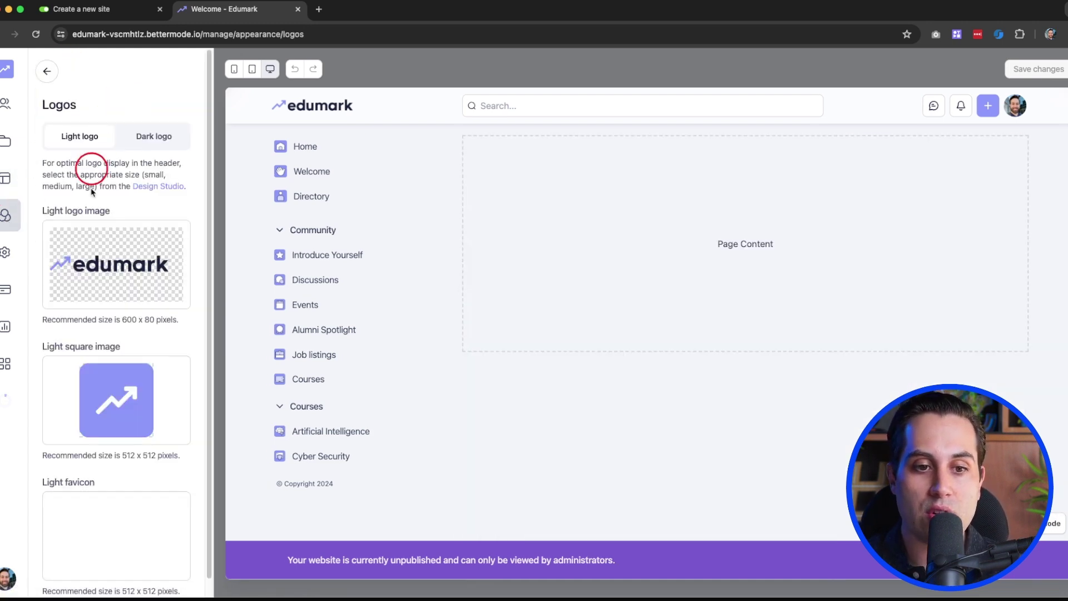
pyautogui.scroll(-1, 128, 455)
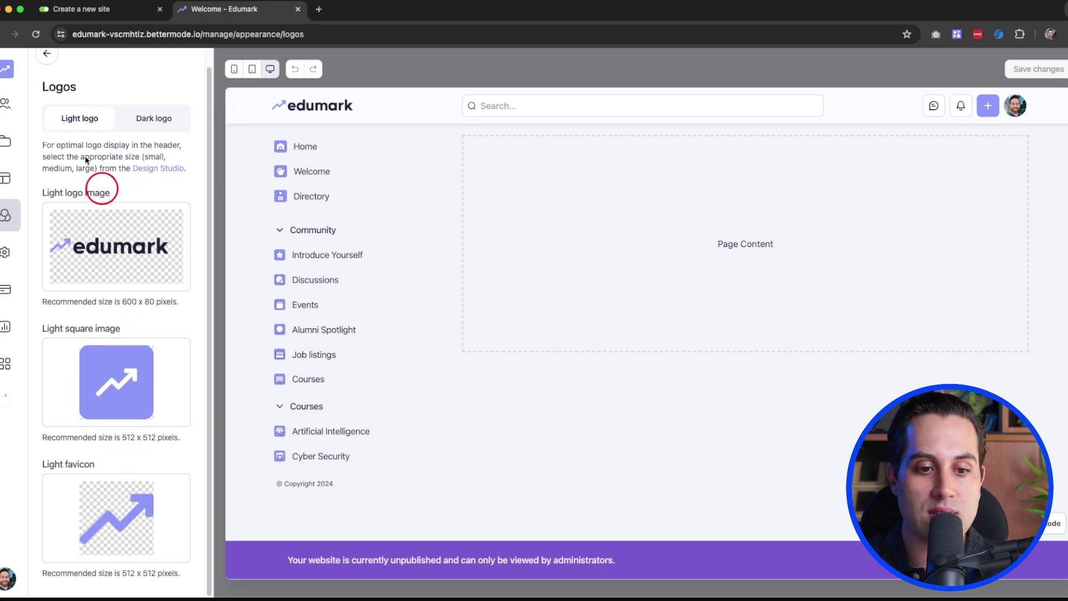
pyautogui.click(46, 54)
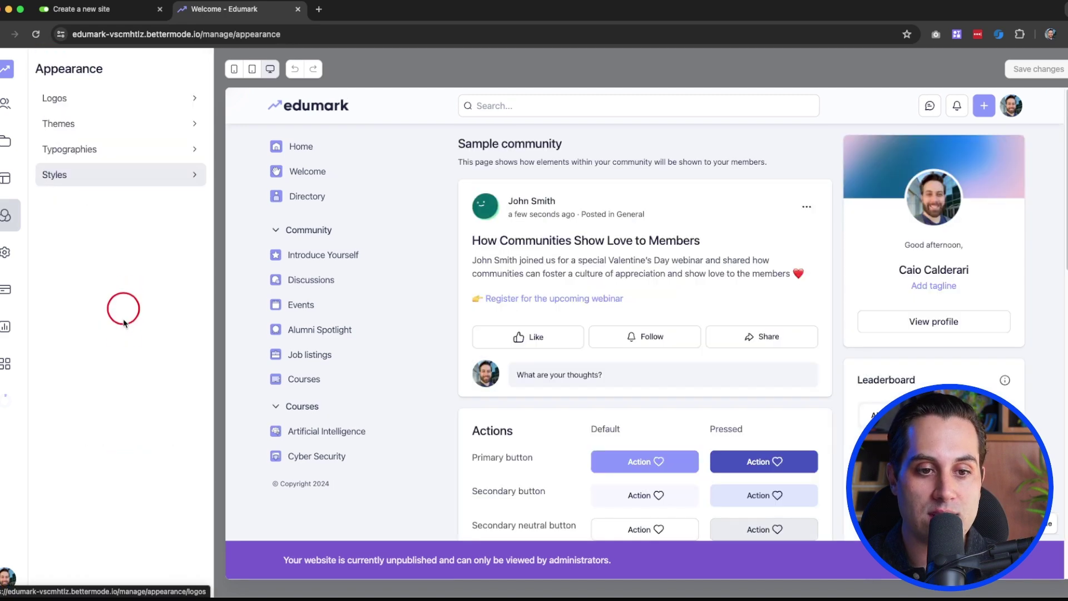
# Step: Switch the community theme to Dark 1, then to Dark 2
pyautogui.click(82, 126)
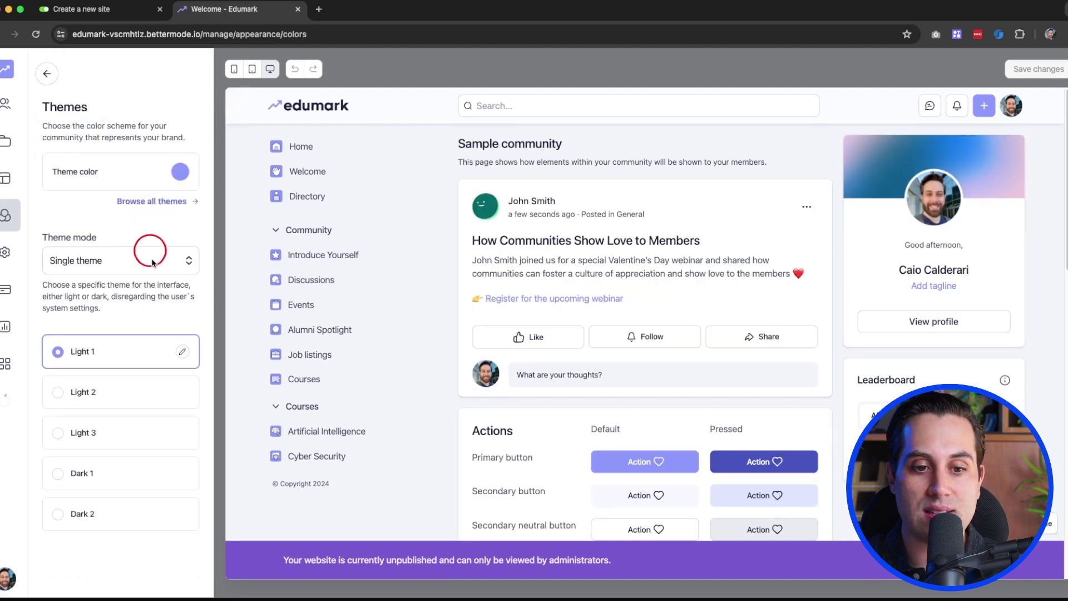
pyautogui.click(93, 480)
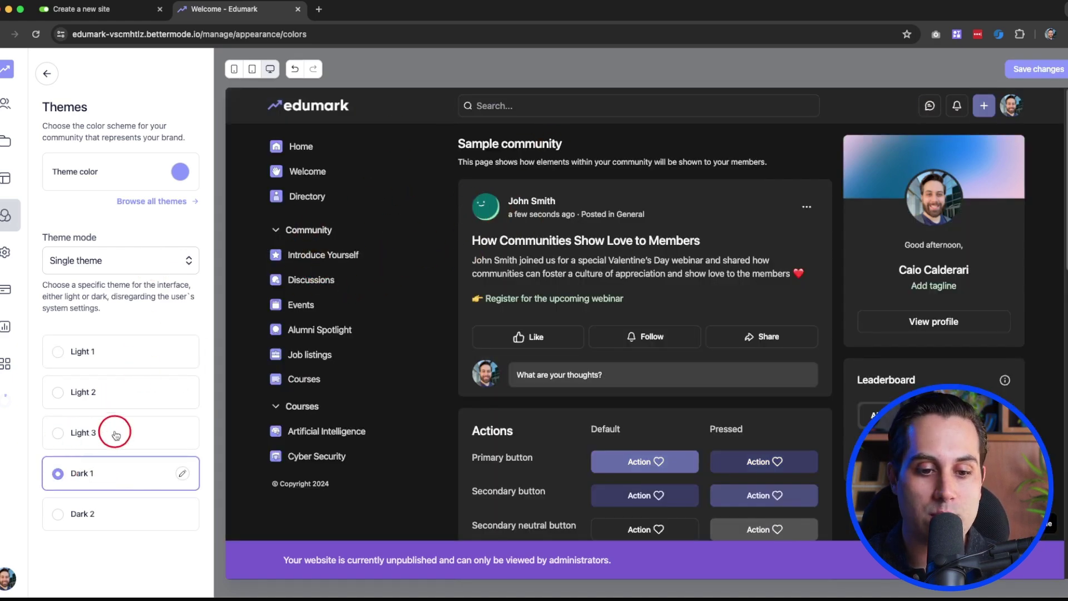
pyautogui.click(96, 520)
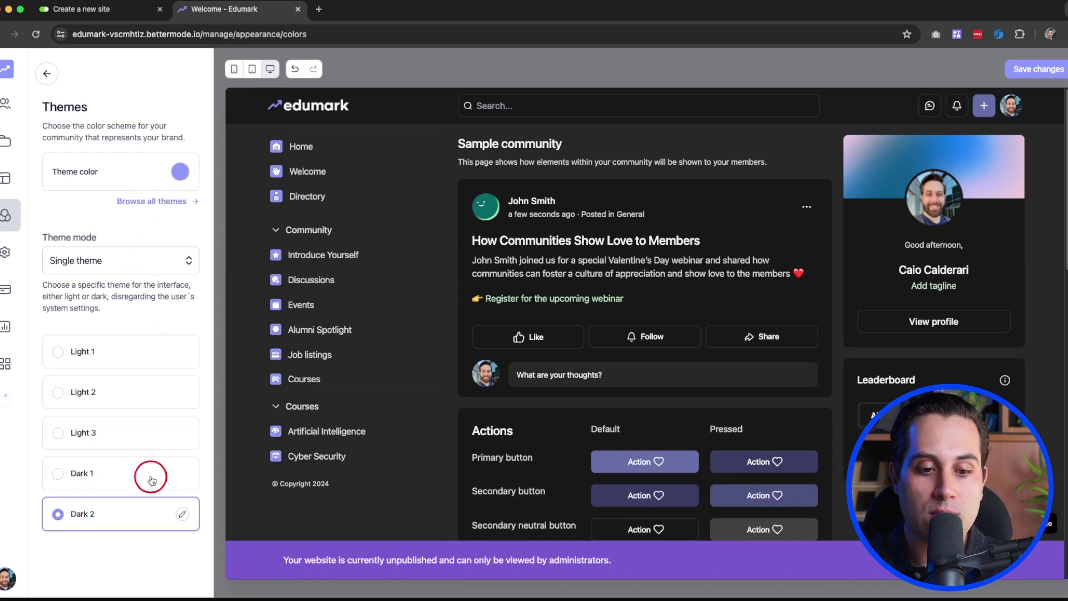
# Step: Review the Dark 2 theme's colour palette, then go to the community settings
pyautogui.click(181, 514)
pyautogui.scroll(-6, 167, 239)
pyautogui.scroll(-15, 170, 245)
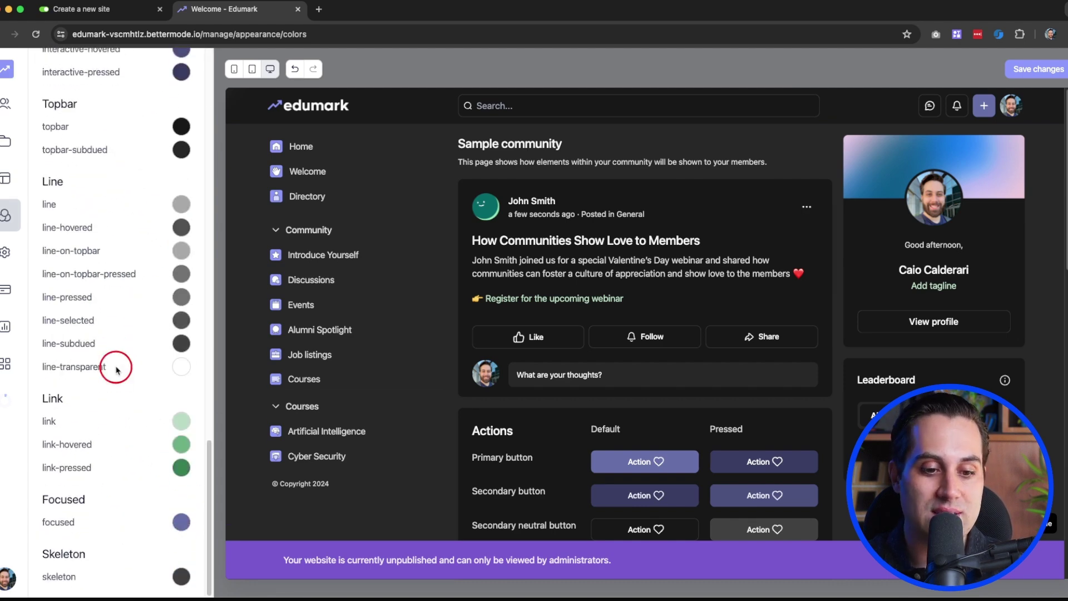
pyautogui.scroll(20, 117, 367)
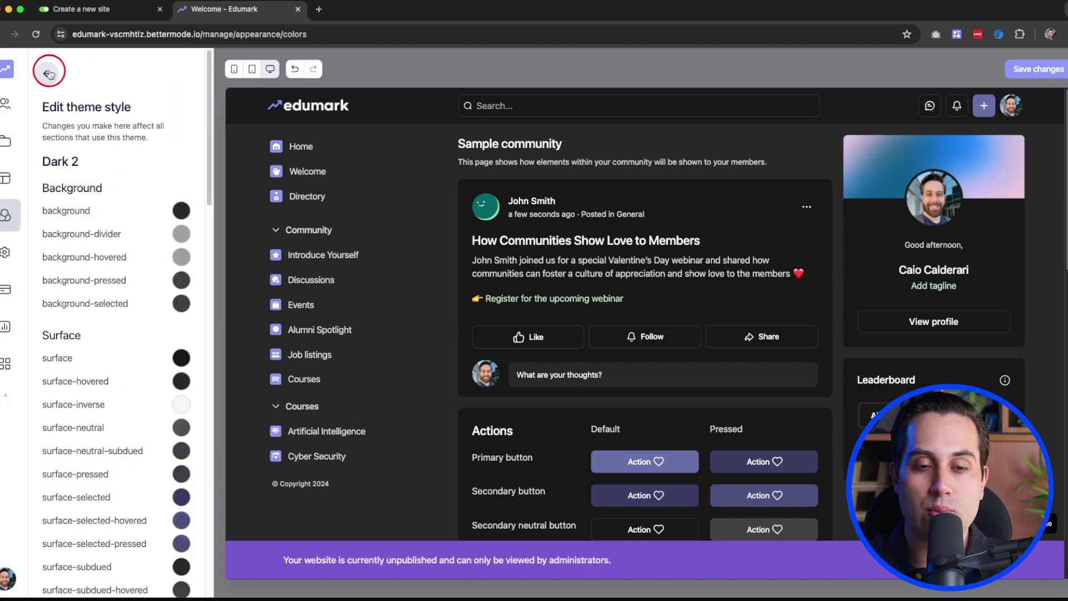
pyautogui.click(47, 70)
pyautogui.click(5, 252)
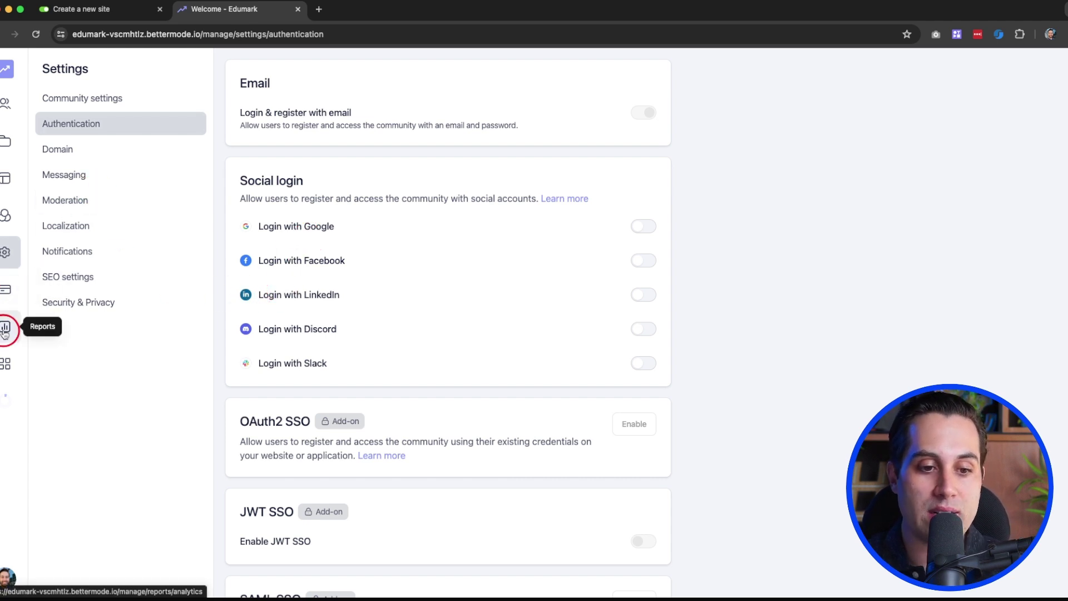
# Step: Go to the community's Reports analytics overview
pyautogui.click(6, 326)
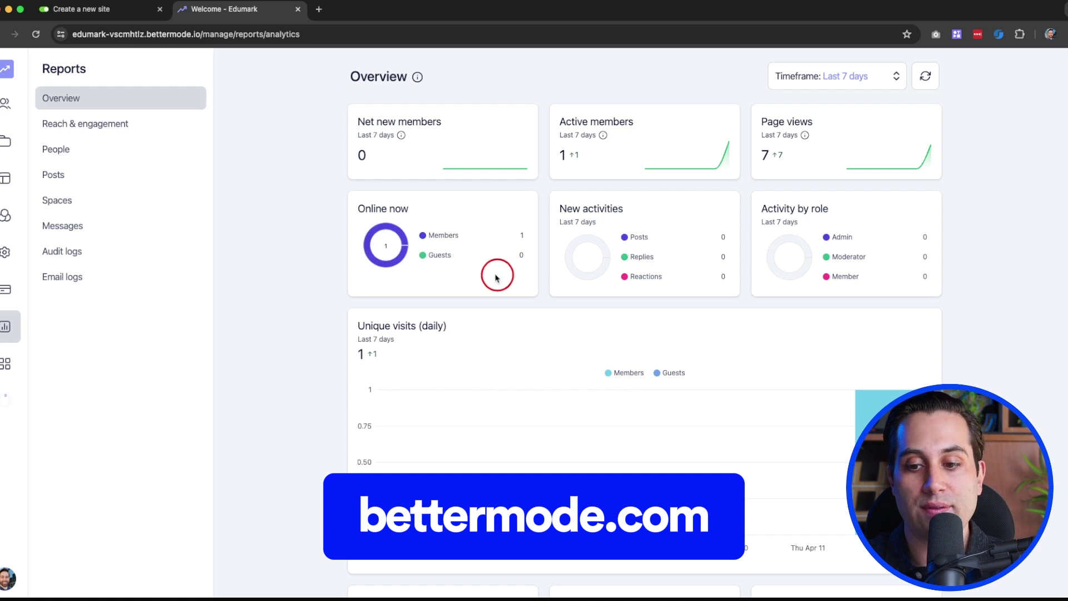
# Step: Scroll through the Reports Overview stats, then go to the App store
pyautogui.scroll(-3, 440, 323)
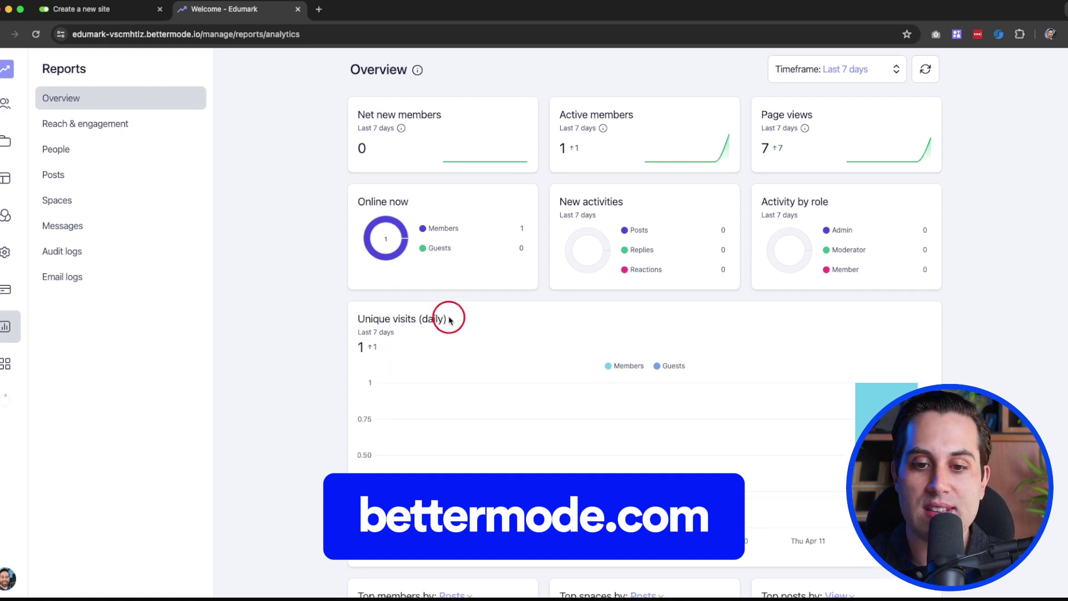
pyautogui.scroll(3, 583, 175)
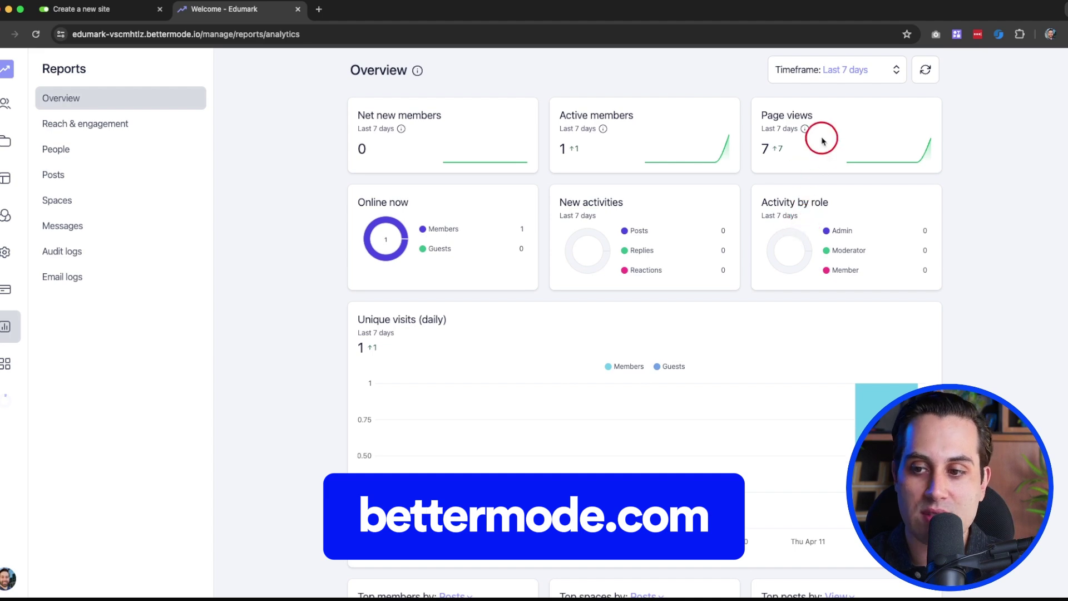
pyautogui.scroll(-1, 566, 156)
pyautogui.scroll(-1, 508, 327)
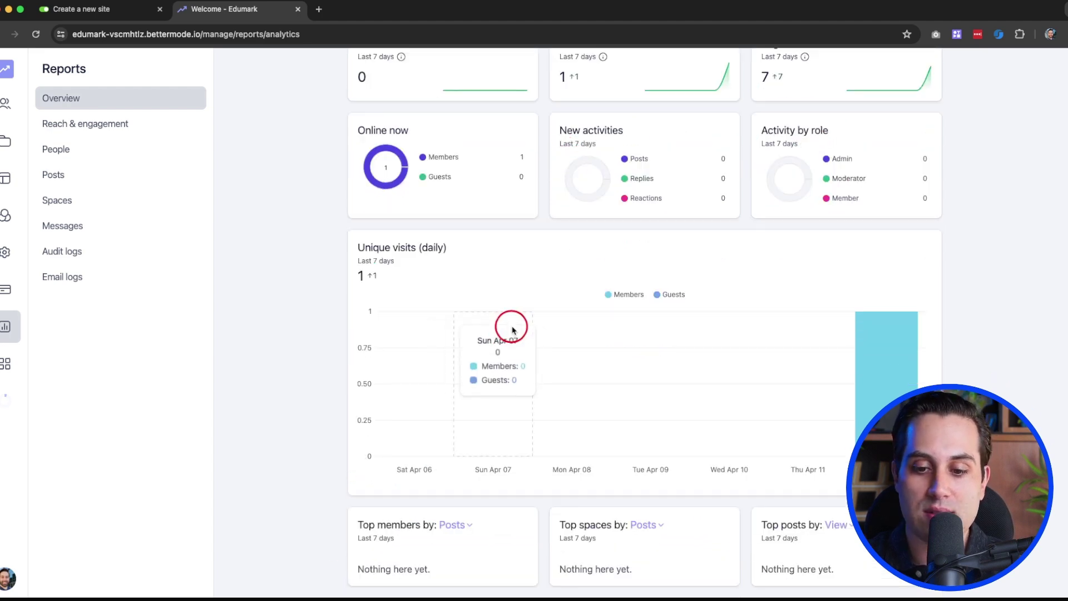
pyautogui.scroll(2, 534, 279)
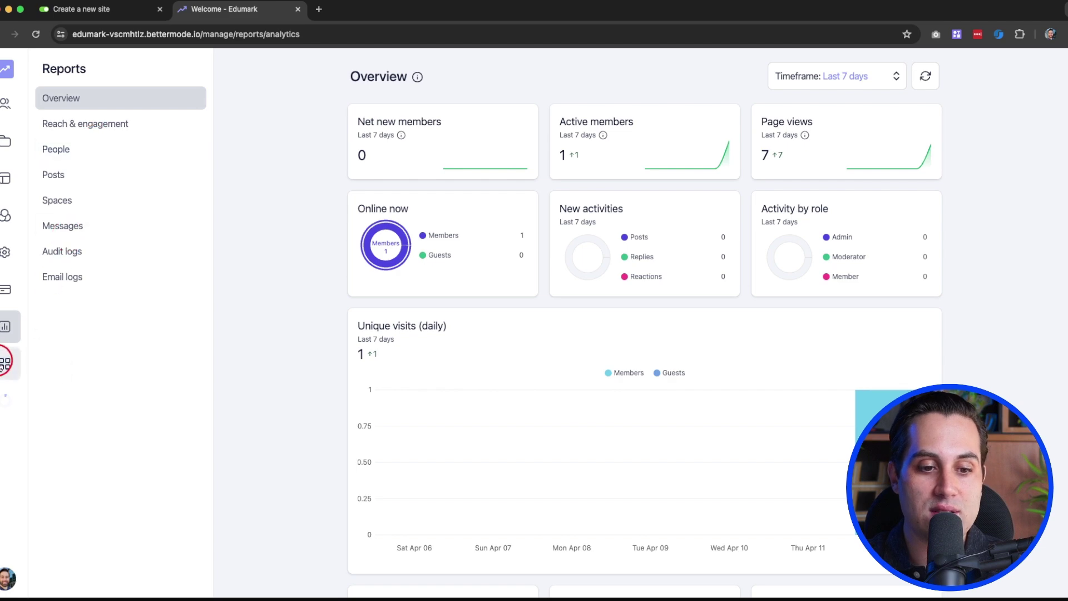
pyautogui.click(4, 363)
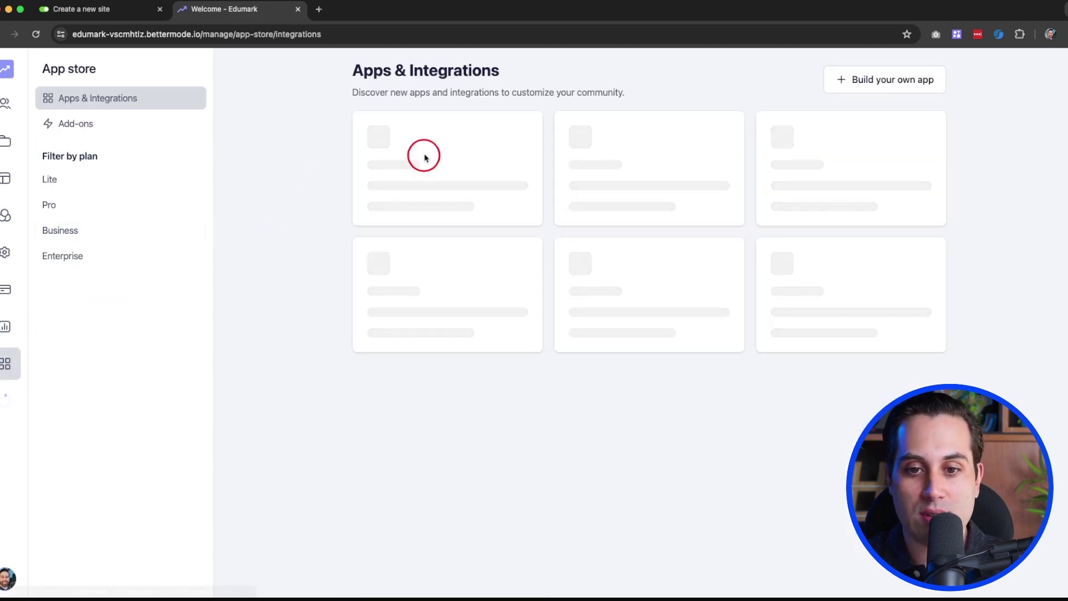
pyautogui.scroll(-7, 715, 240)
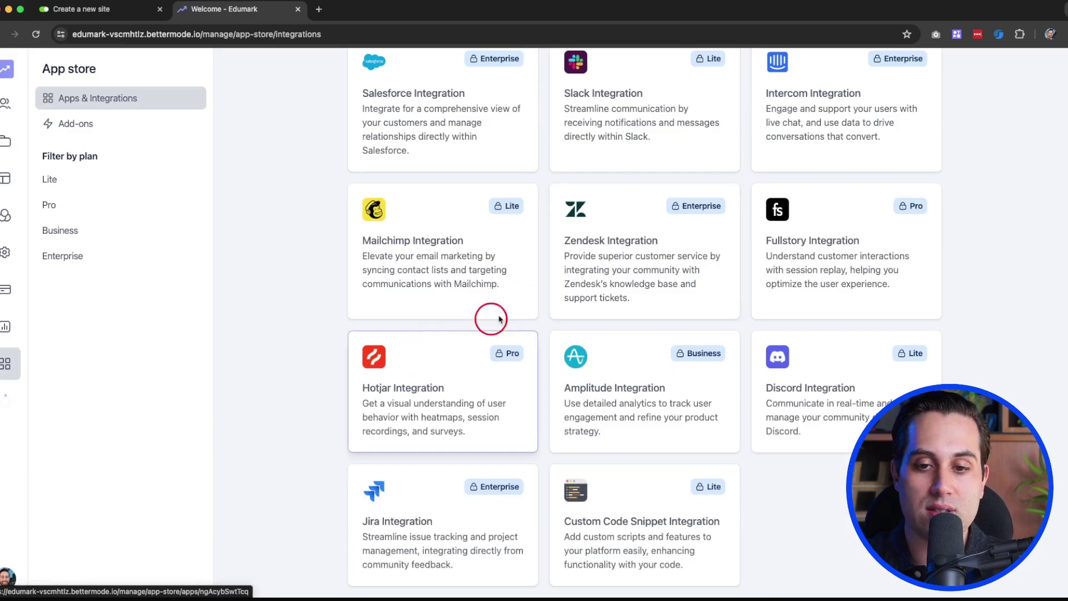
pyautogui.scroll(7, 478, 314)
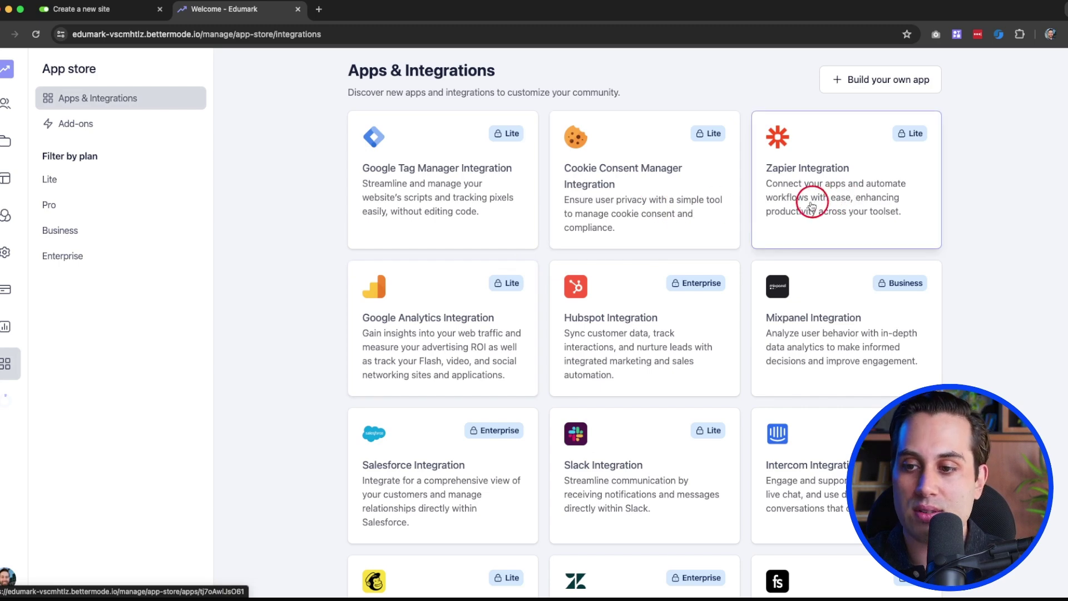
pyautogui.scroll(-5, 612, 365)
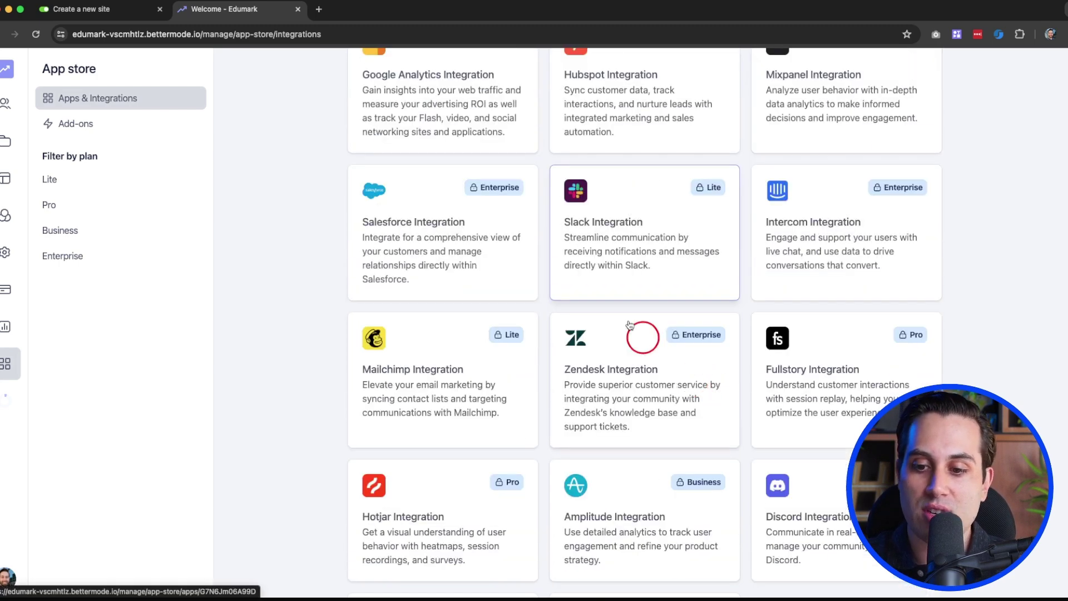
pyautogui.scroll(5, 522, 442)
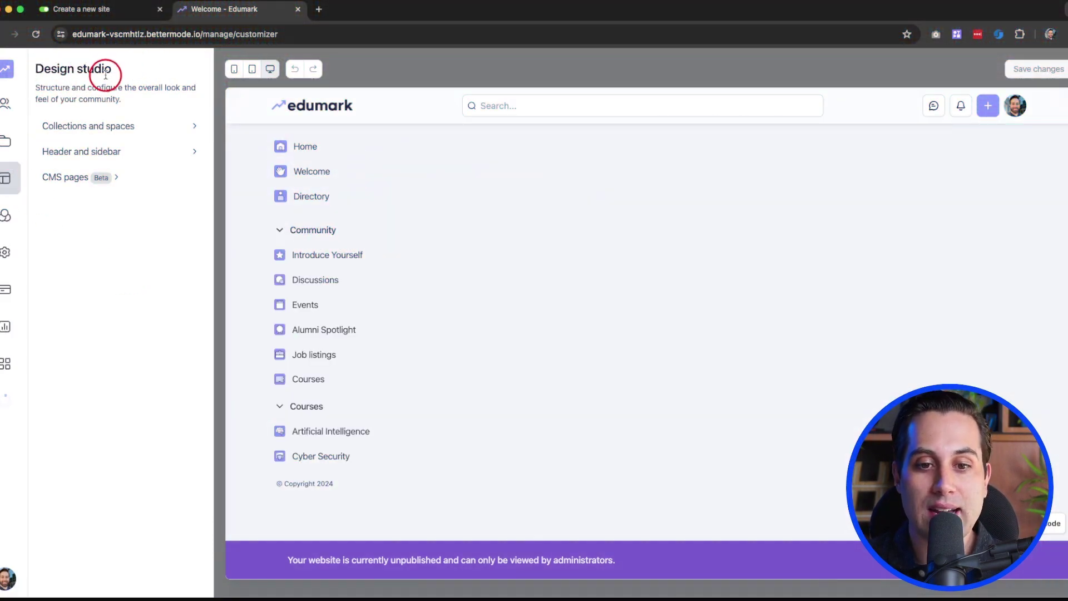
# Step: Expand the Courses and Community collections and start adding a space to Community
pyautogui.click(172, 128)
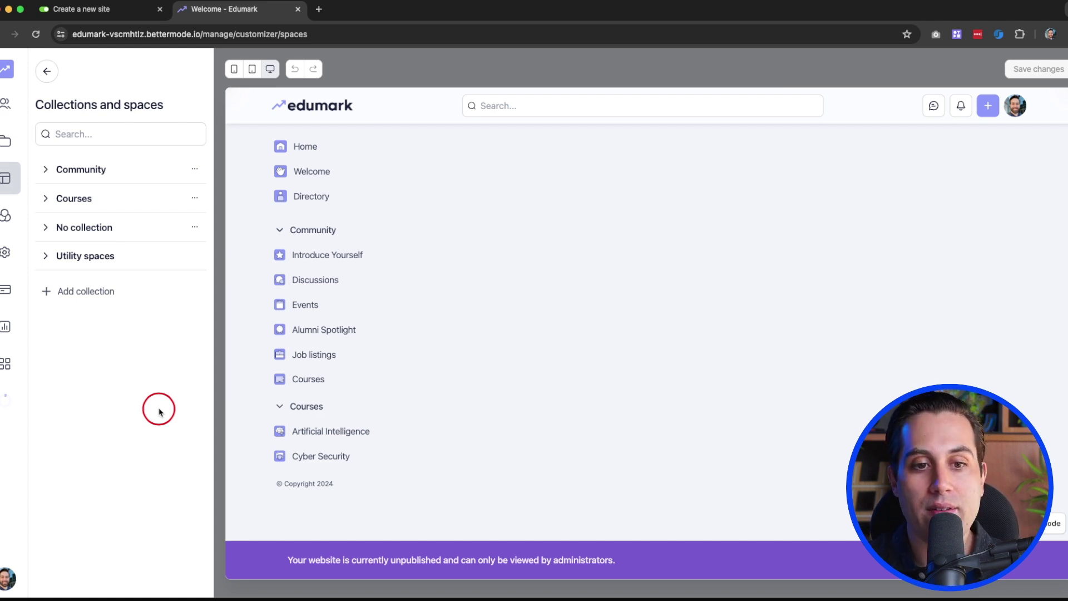
pyautogui.click(45, 199)
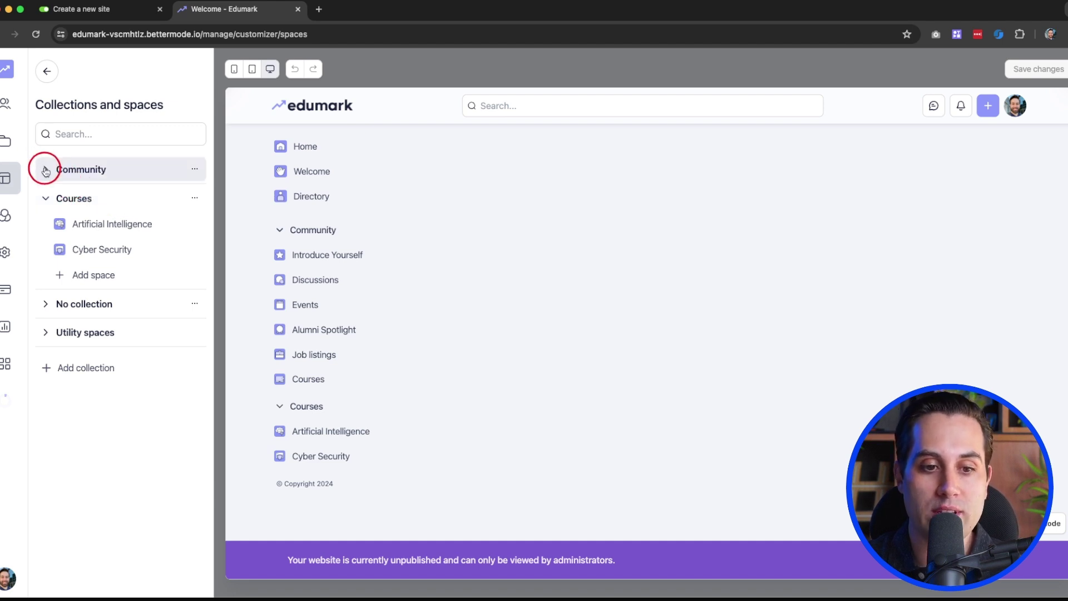
pyautogui.click(45, 170)
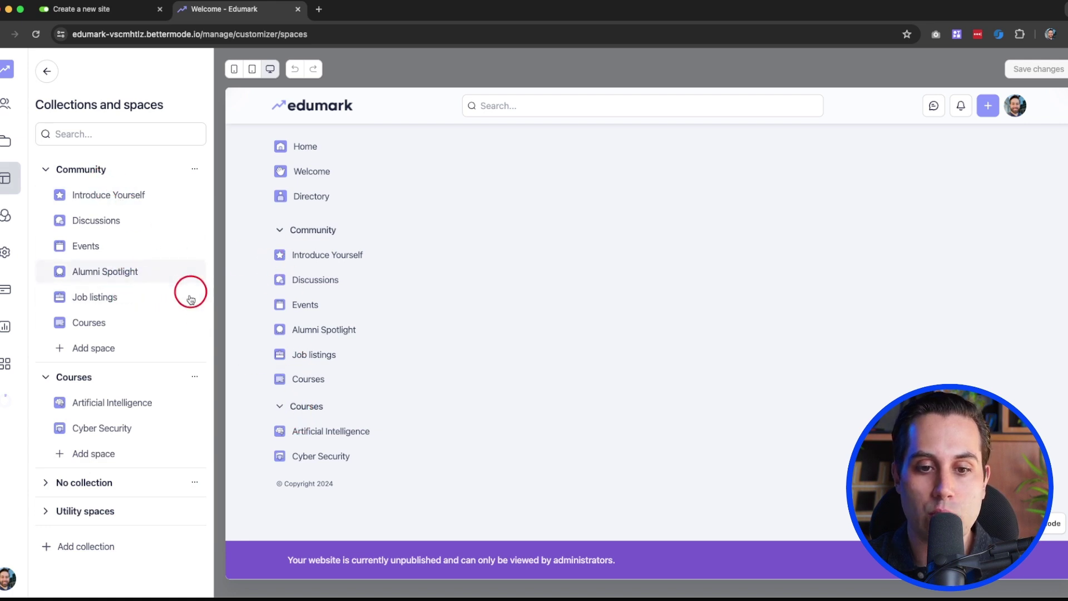
pyautogui.click(78, 354)
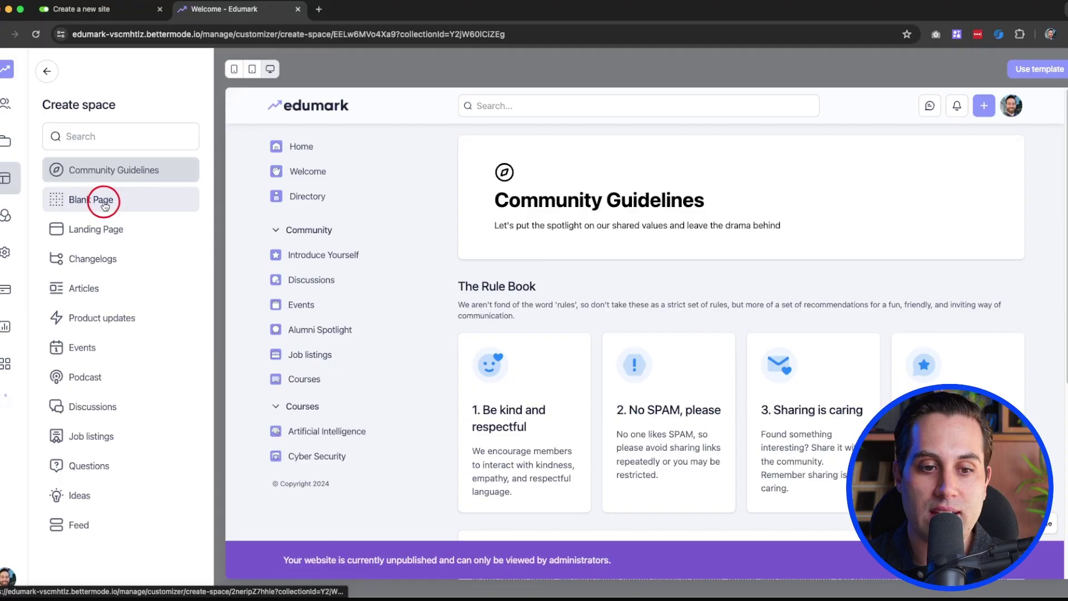
# Step: Preview Blank Page, then scroll through the Articles template's featured and categorised articles
pyautogui.click(105, 205)
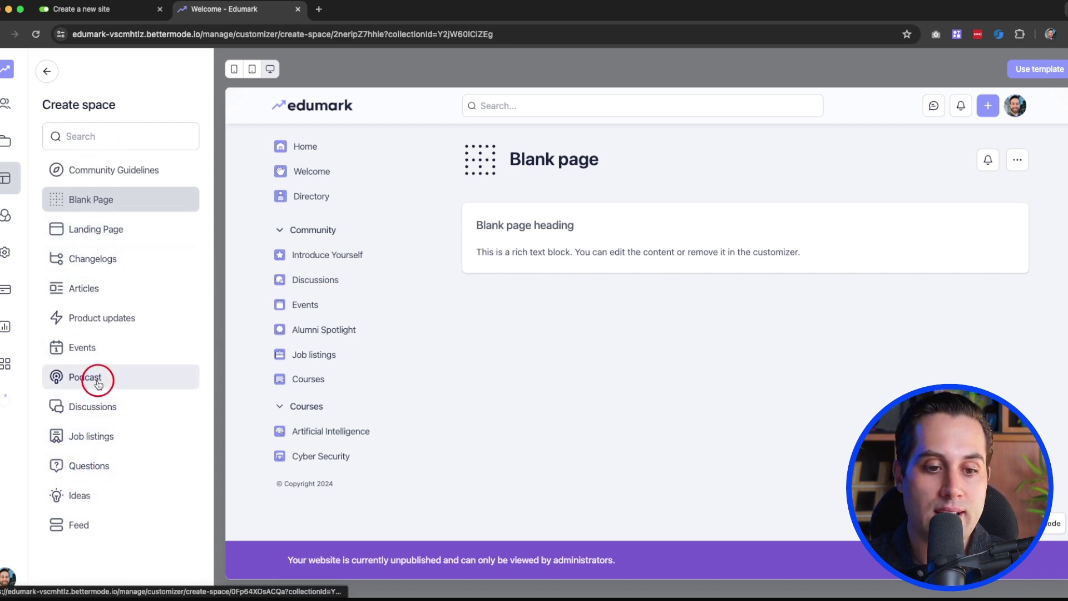
pyautogui.click(89, 290)
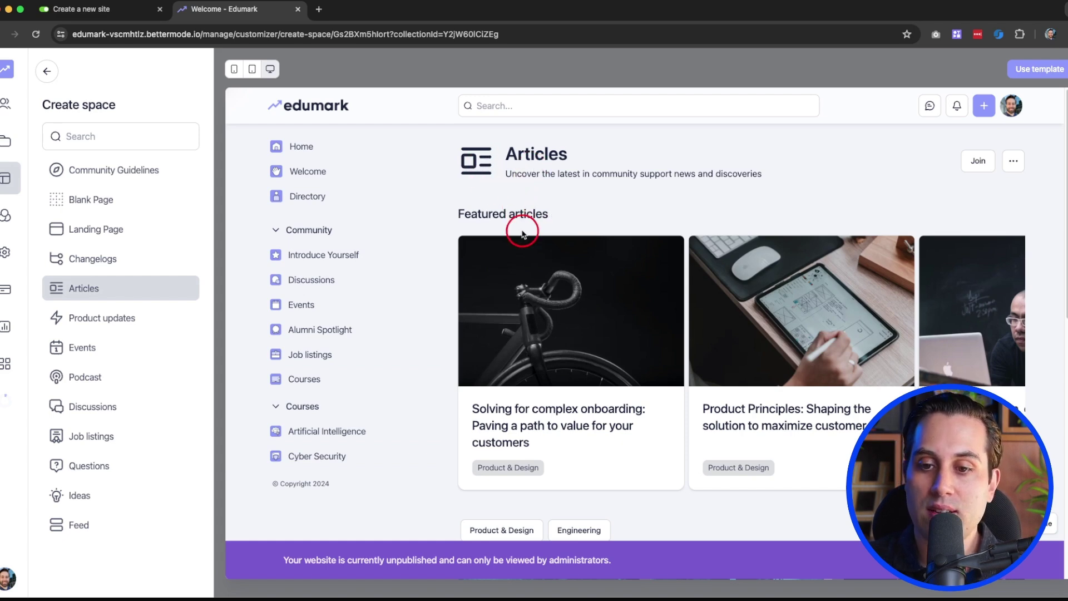
pyautogui.scroll(-4, 523, 234)
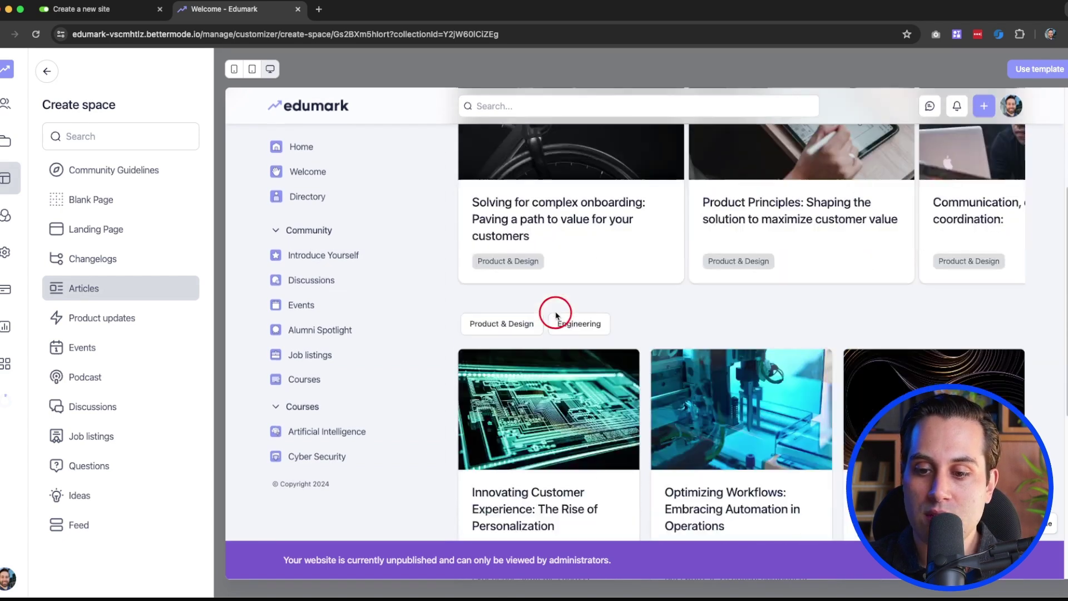
pyautogui.scroll(-6, 548, 306)
pyautogui.scroll(5, 588, 326)
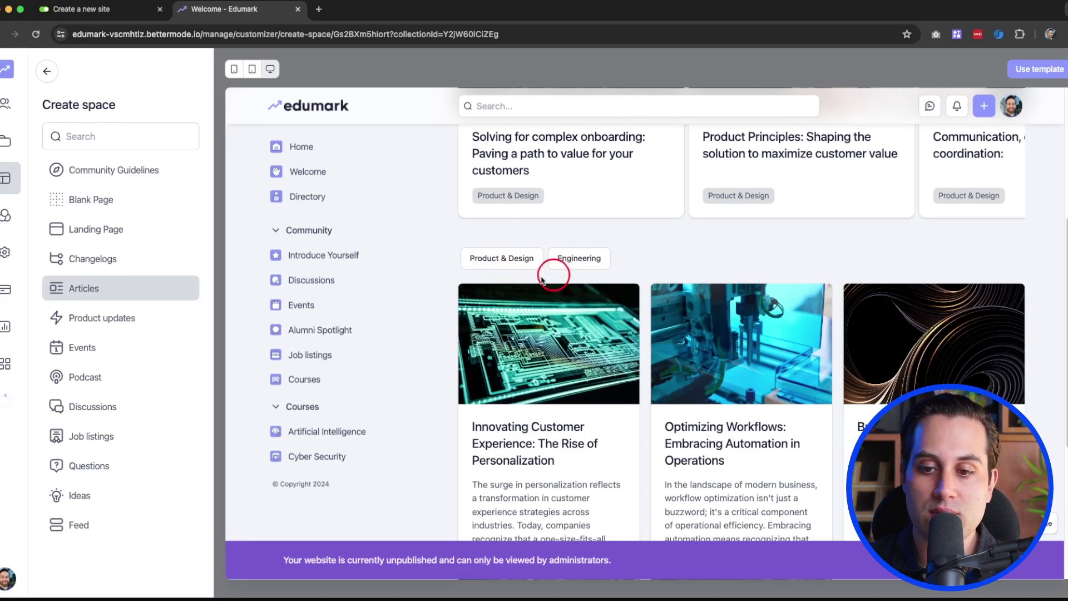
pyautogui.scroll(-5, 624, 327)
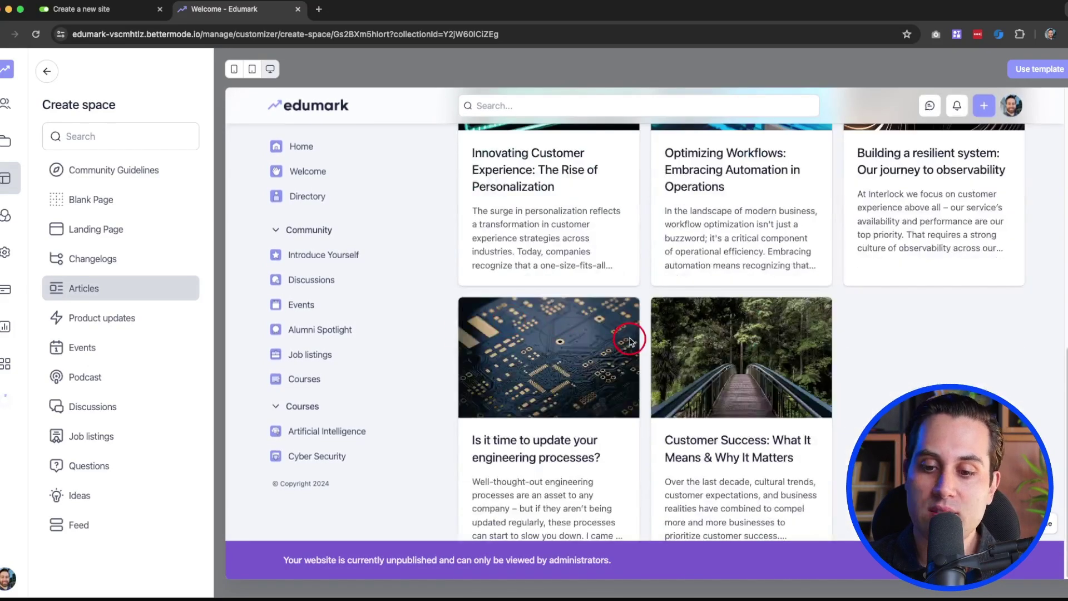
pyautogui.scroll(9, 612, 339)
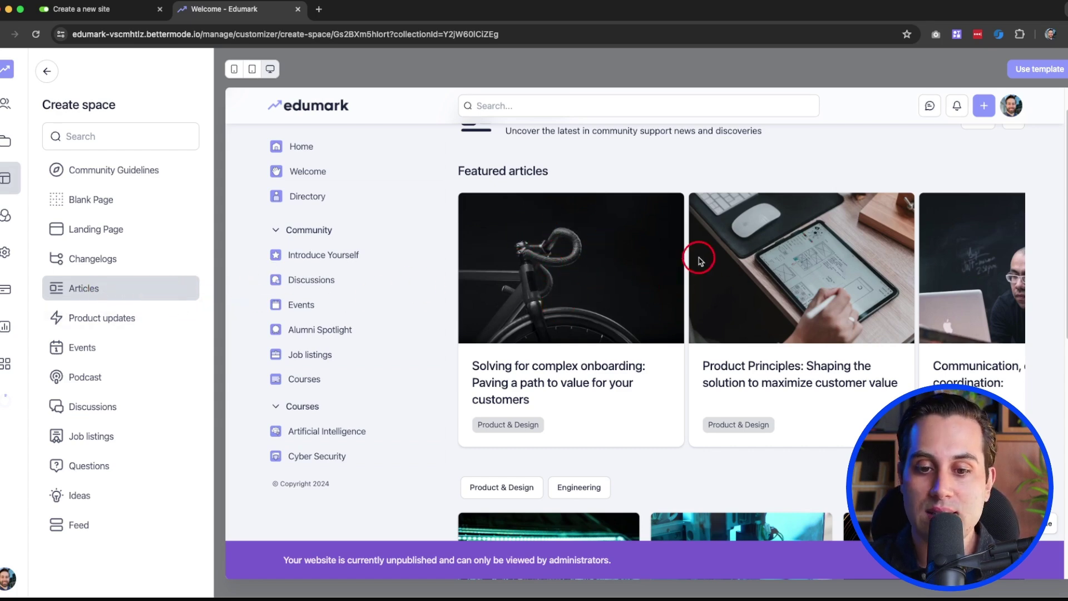
# Step: Create a public space named Blog in Community from the Articles template
pyautogui.click(1030, 72)
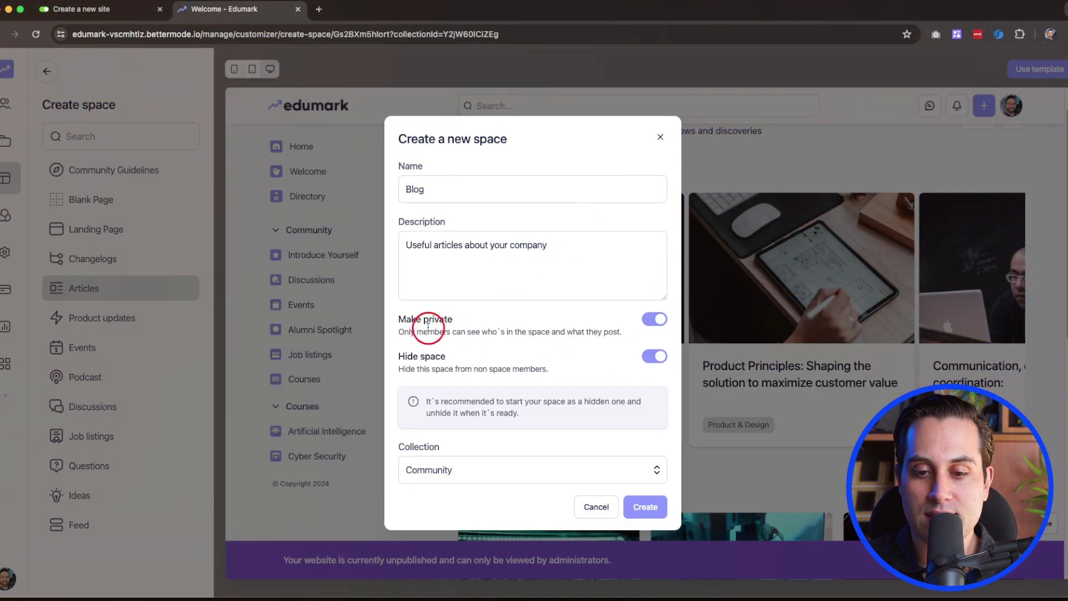
pyautogui.click(657, 319)
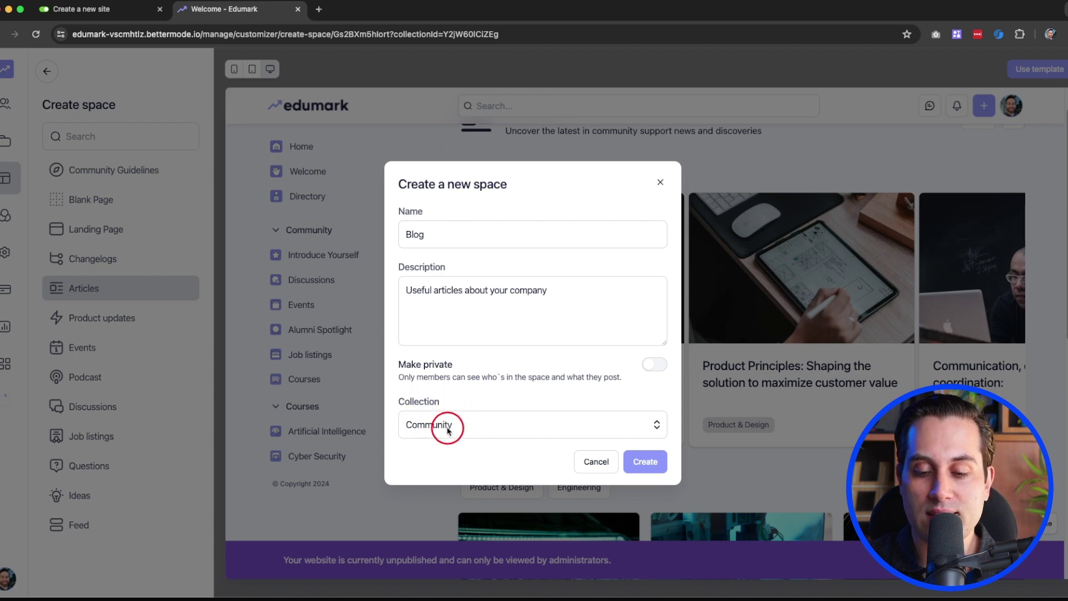
pyautogui.click(650, 465)
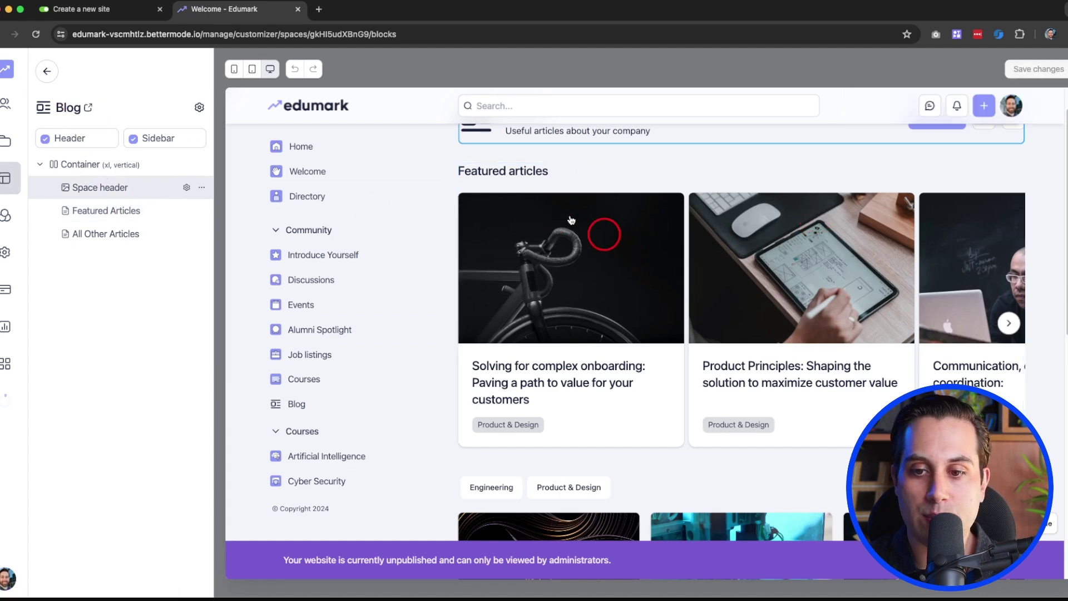
# Step: Bring up the Blog space's settings panel
pyautogui.scroll(1, 615, 244)
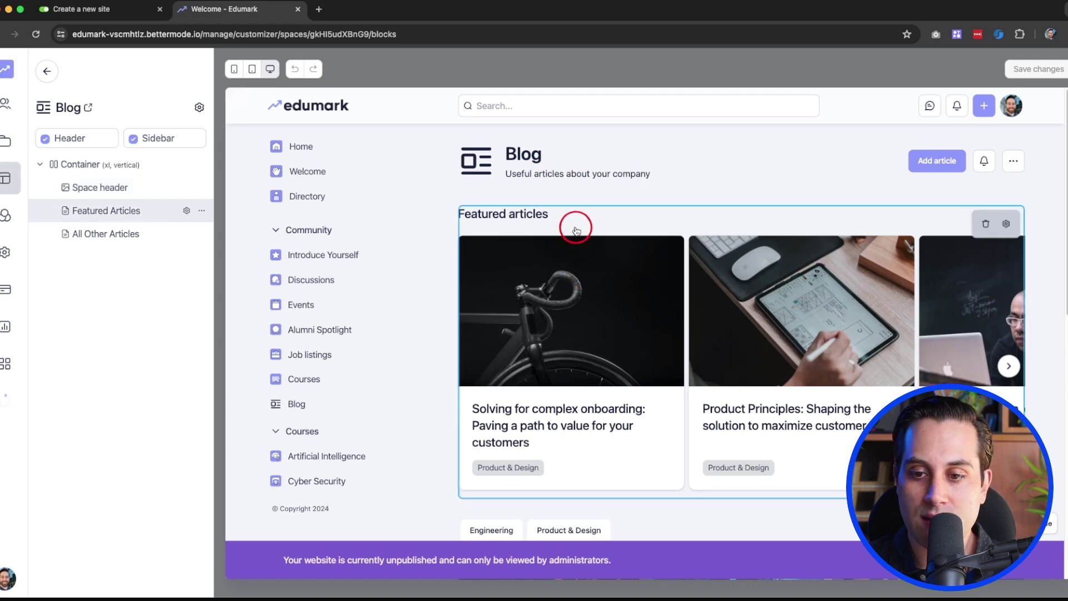
pyautogui.scroll(-2, 576, 224)
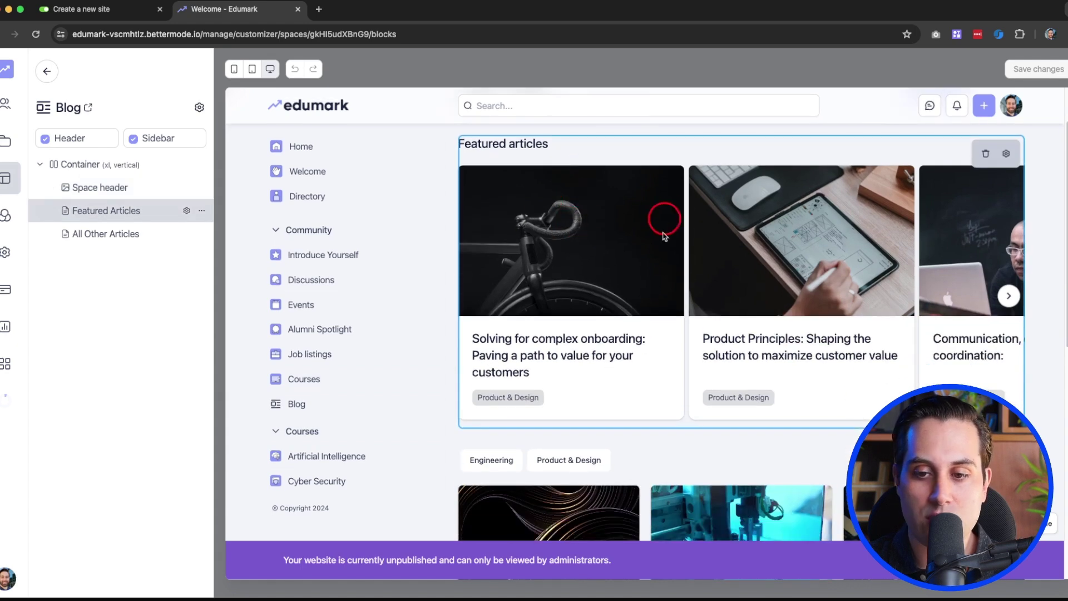
pyautogui.scroll(2, 612, 214)
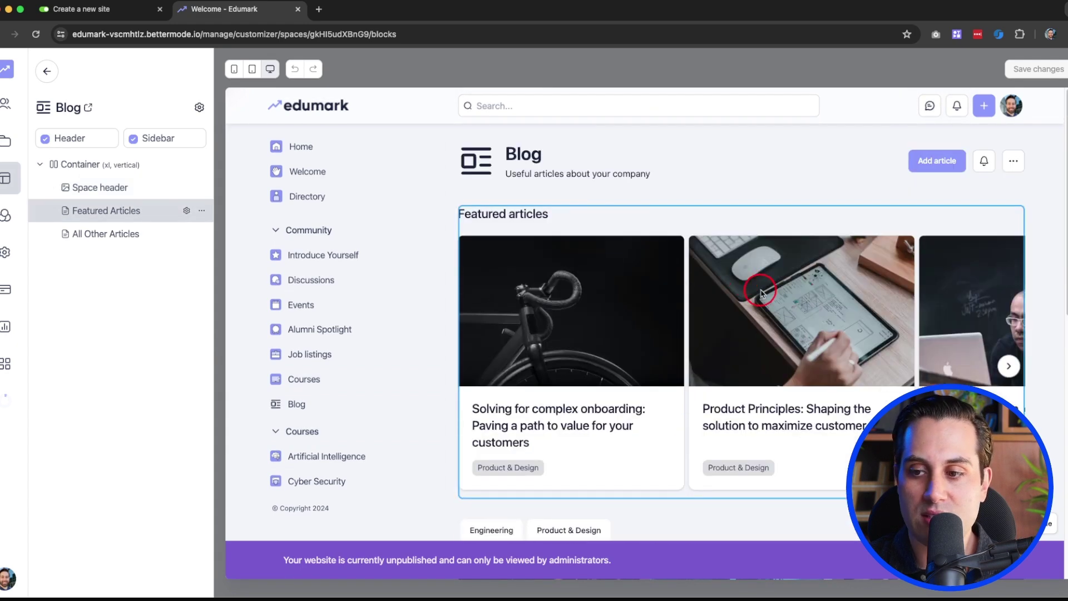
pyautogui.click(199, 110)
pyautogui.click(459, 293)
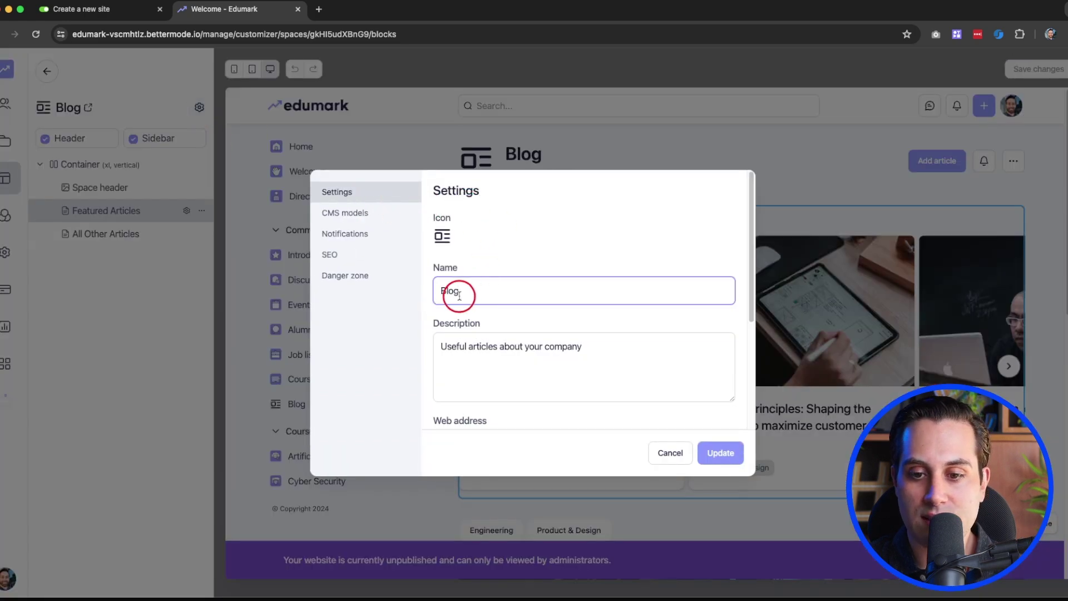
pyautogui.scroll(-3, 466, 304)
pyautogui.scroll(3, 467, 267)
# Step: Pick the open-book icon from the Icons set and update the Blog space
pyautogui.click(447, 243)
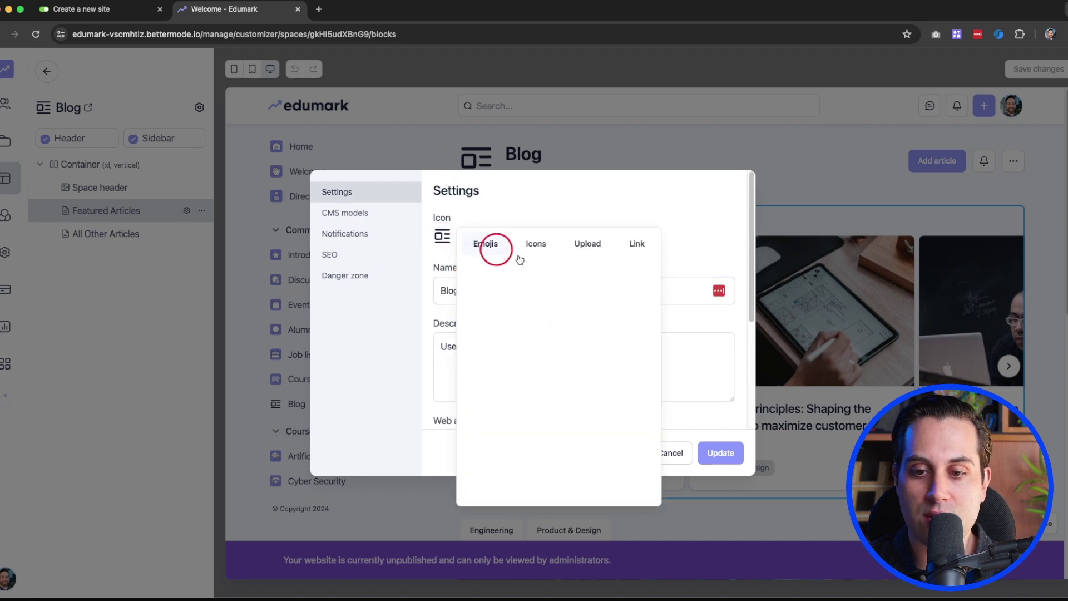
pyautogui.click(529, 246)
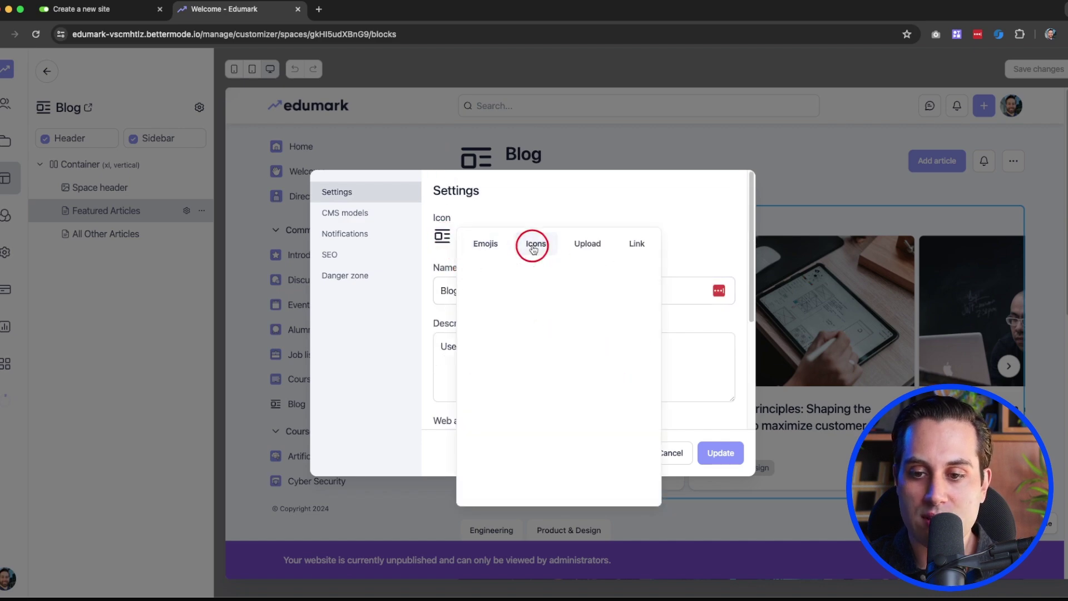
pyautogui.click(589, 246)
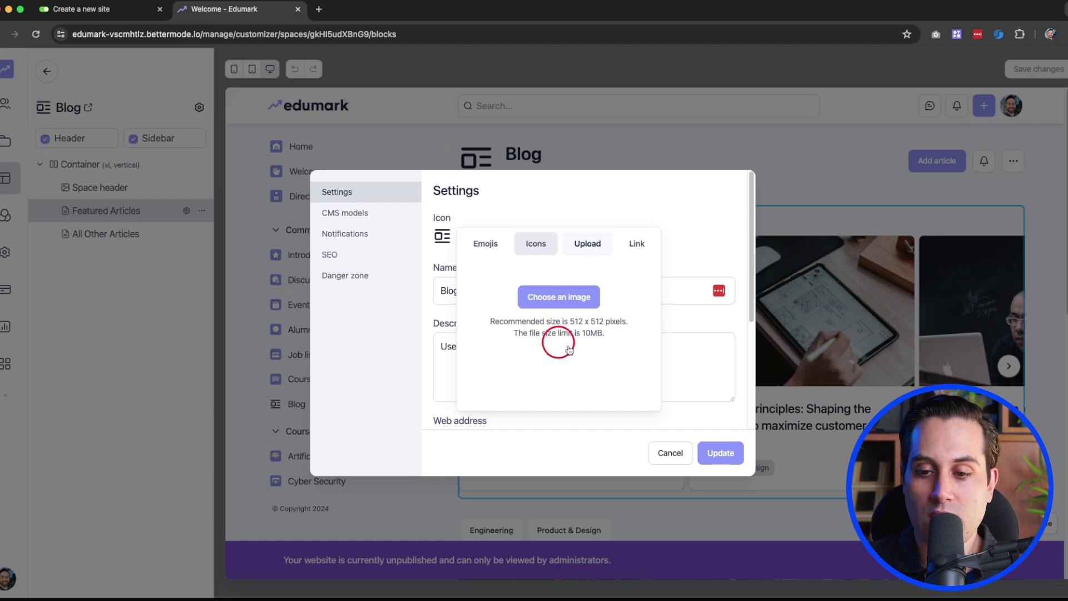
pyautogui.click(577, 305)
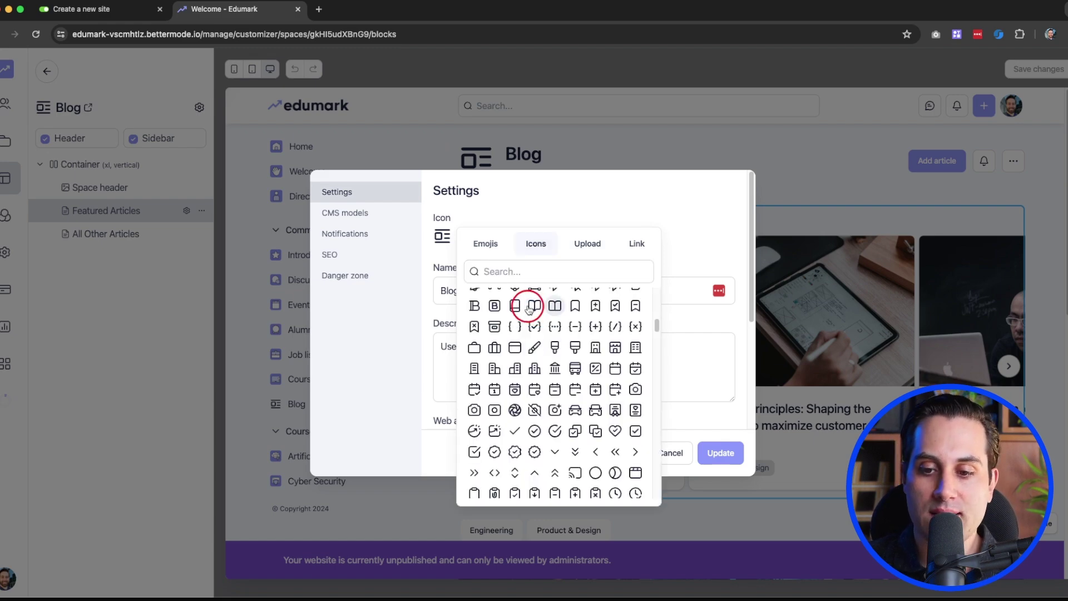
pyautogui.click(533, 307)
pyautogui.click(717, 453)
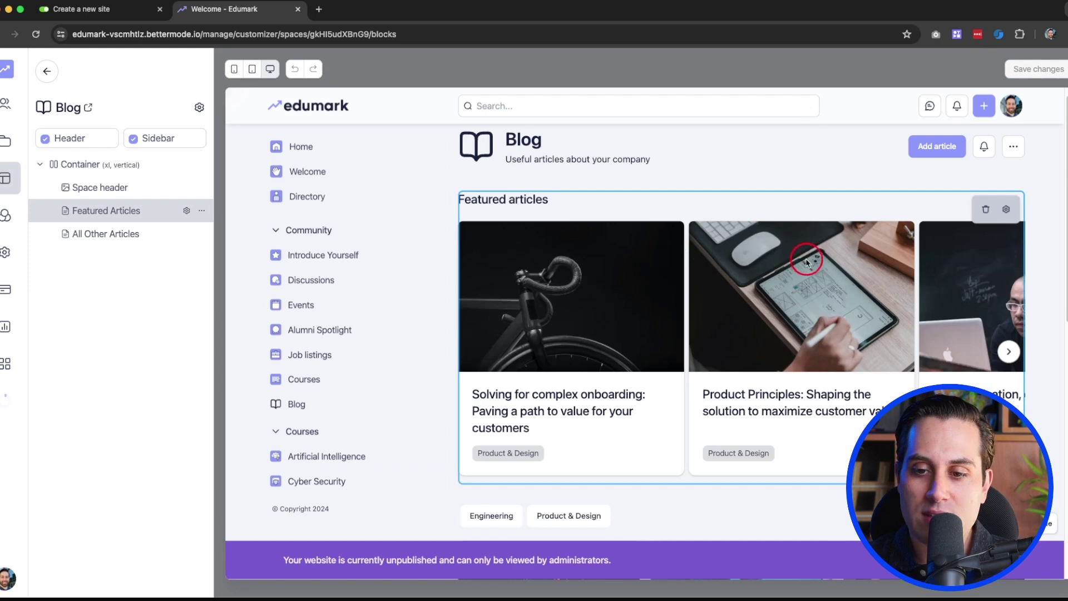
# Step: Delete the Featured articles block and bring up the All Other Articles block settings
pyautogui.click(985, 225)
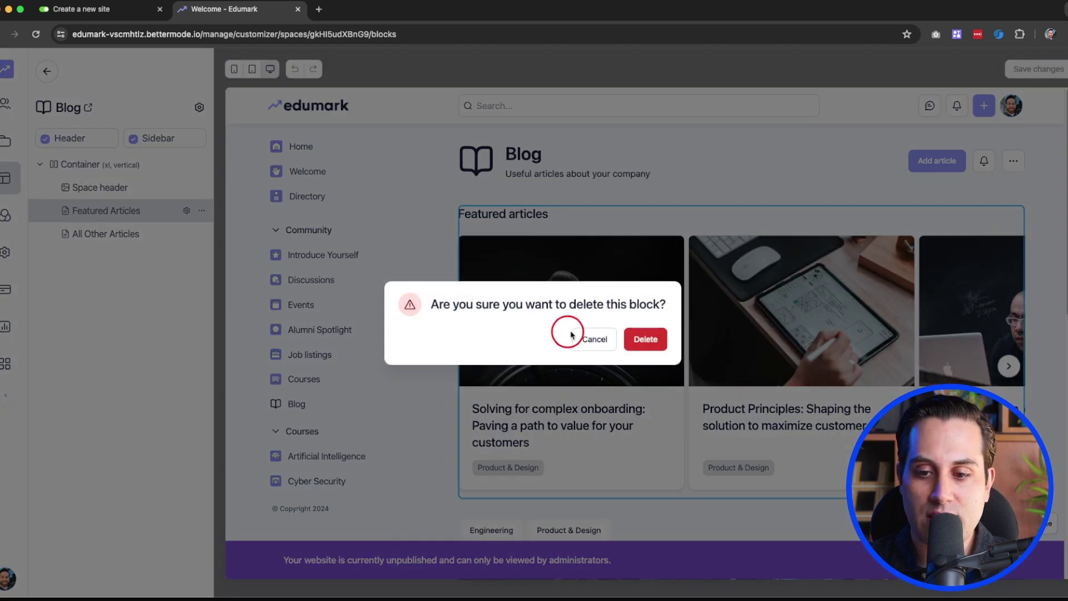
pyautogui.click(647, 340)
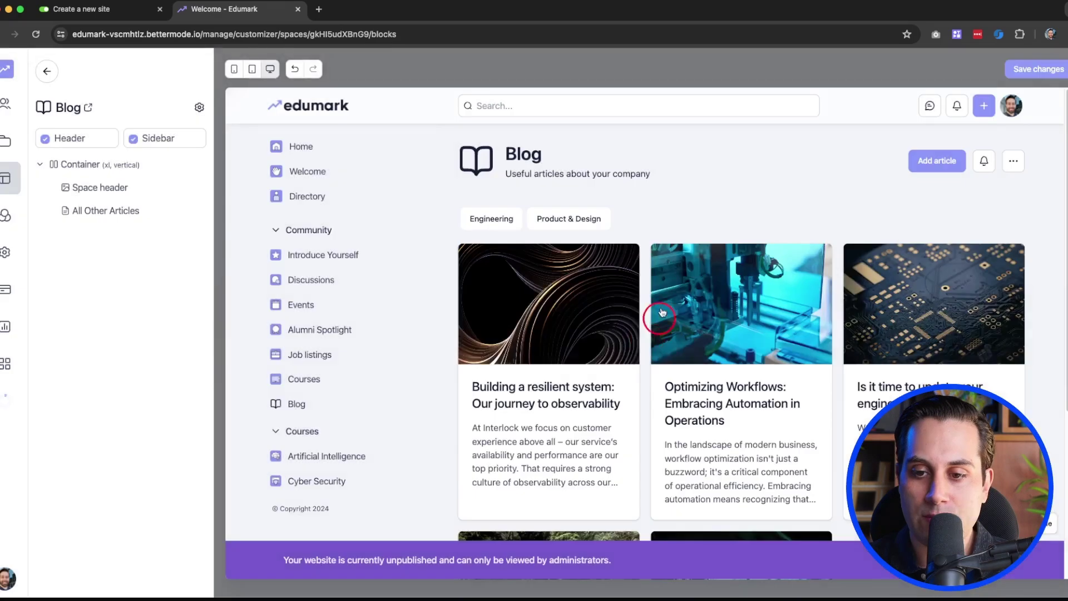
pyautogui.click(561, 262)
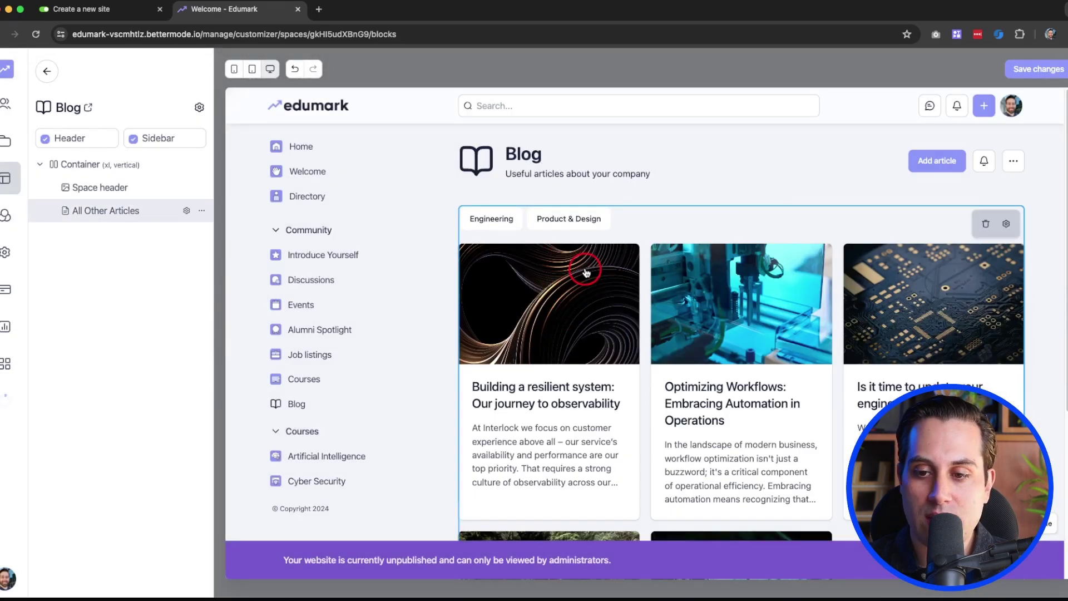
pyautogui.scroll(-2, 586, 273)
pyautogui.click(101, 217)
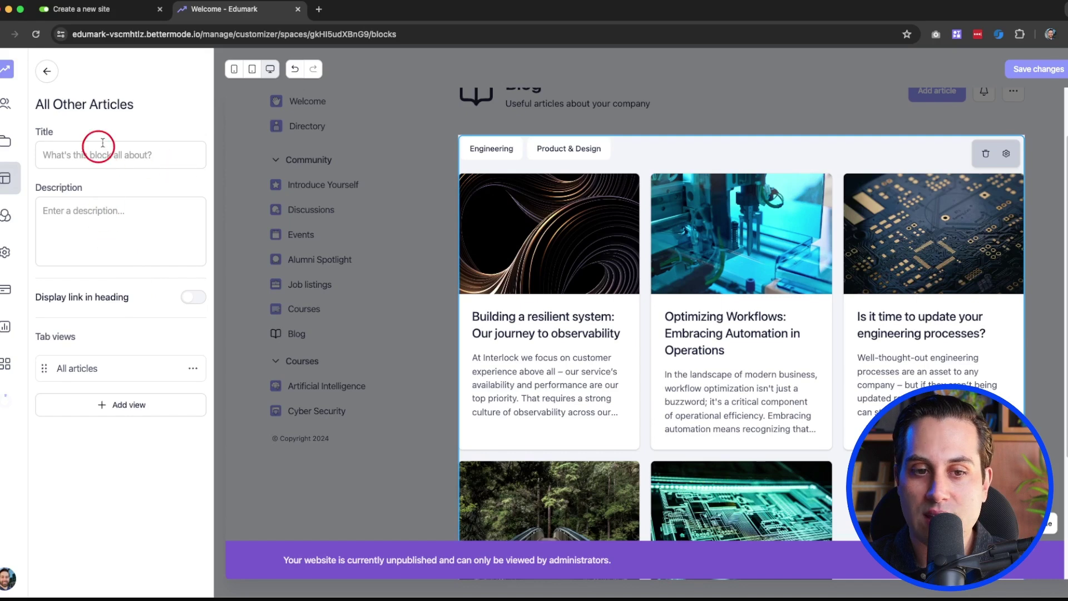
# Step: Retitle the All Other Articles block to 'Articles' and open its All articles tab view settings
pyautogui.click(47, 71)
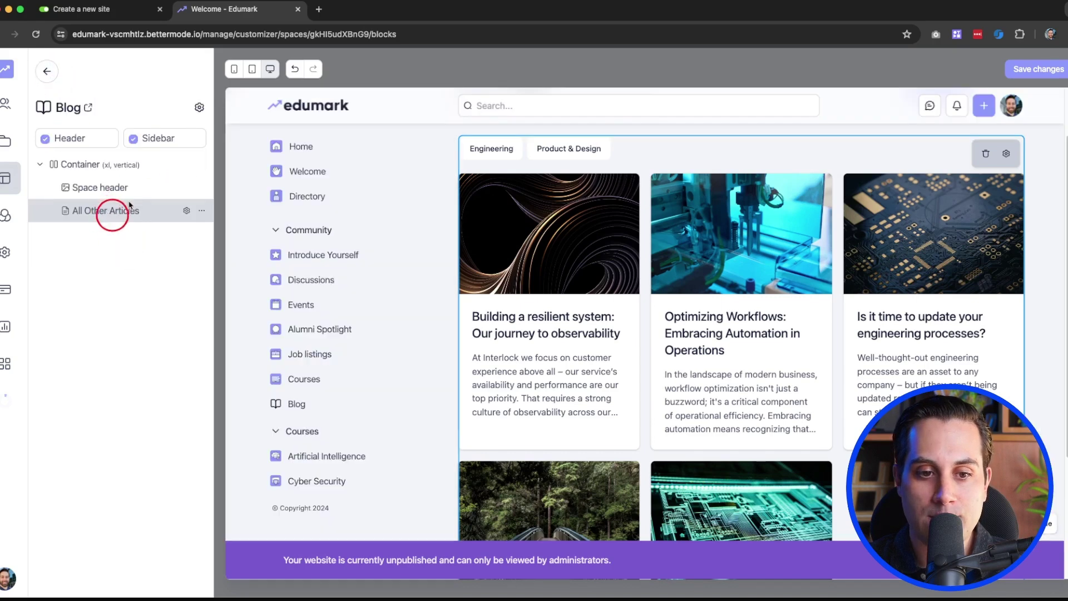
pyautogui.click(109, 212)
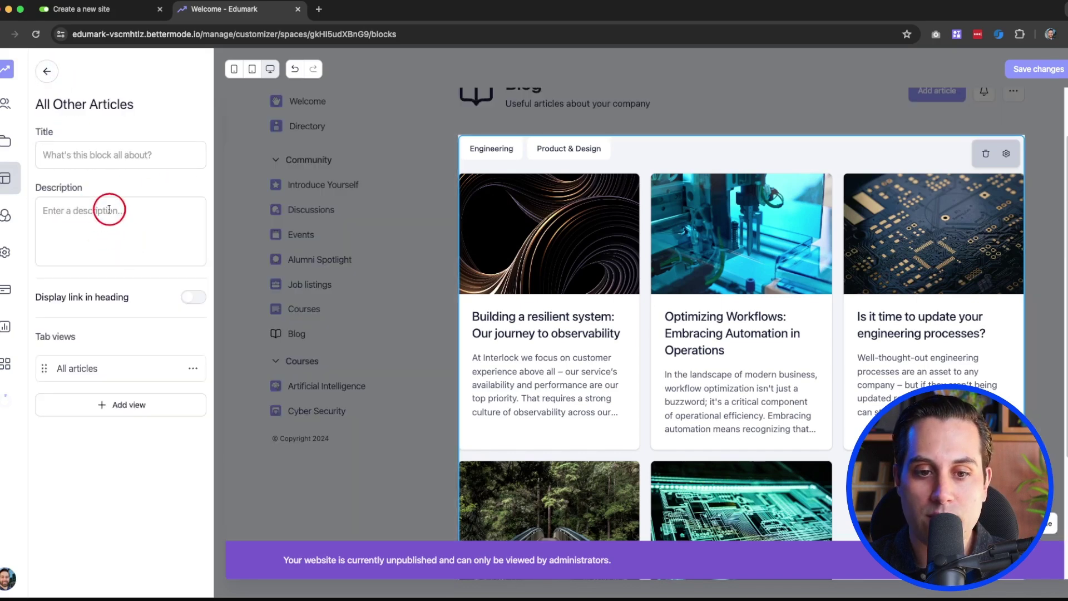
pyautogui.click(102, 159)
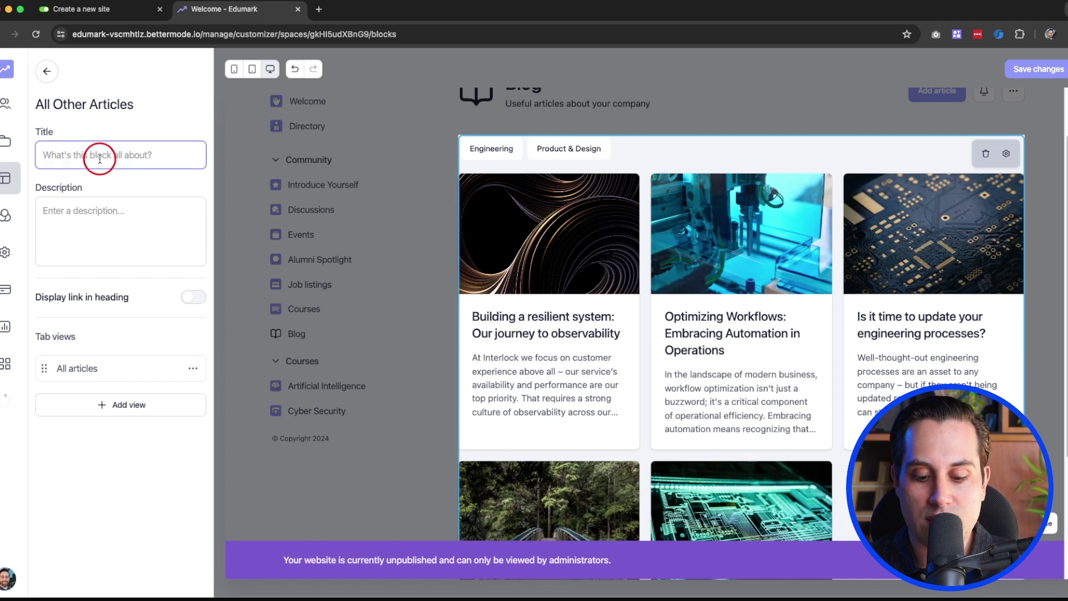
pyautogui.write('Articles')
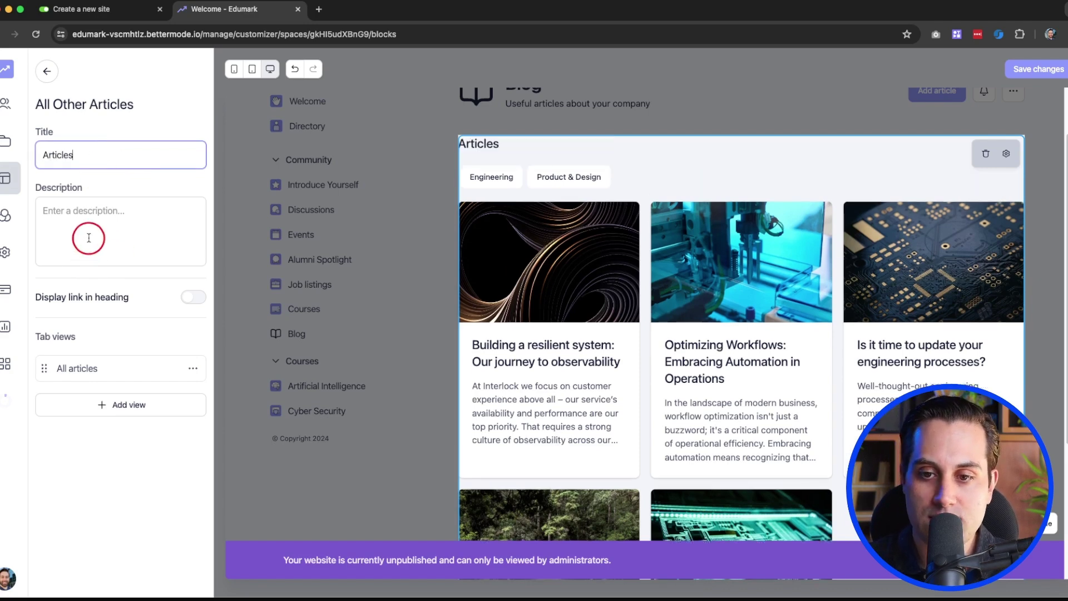
pyautogui.click(93, 370)
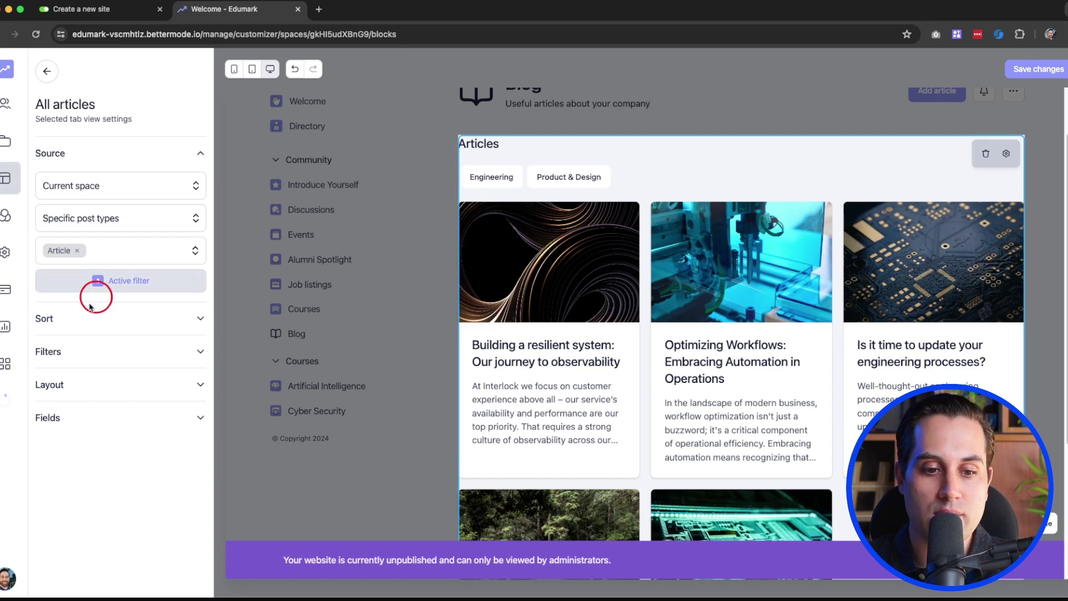
# Step: Preview the articles in the Card layout style, then in the List style
pyautogui.click(93, 386)
pyautogui.scroll(-2, 94, 393)
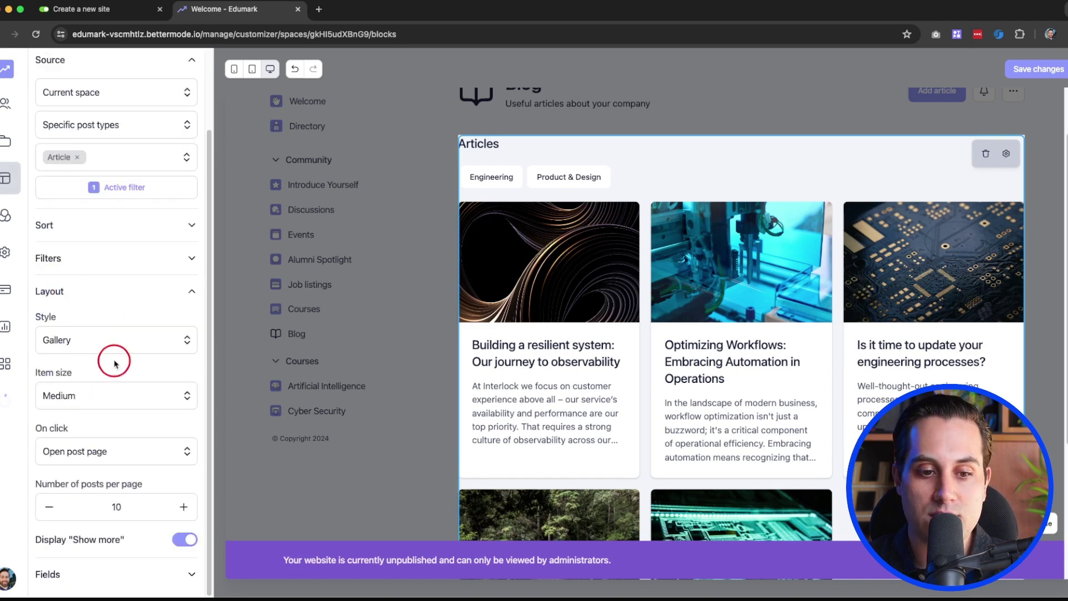
pyautogui.click(101, 341)
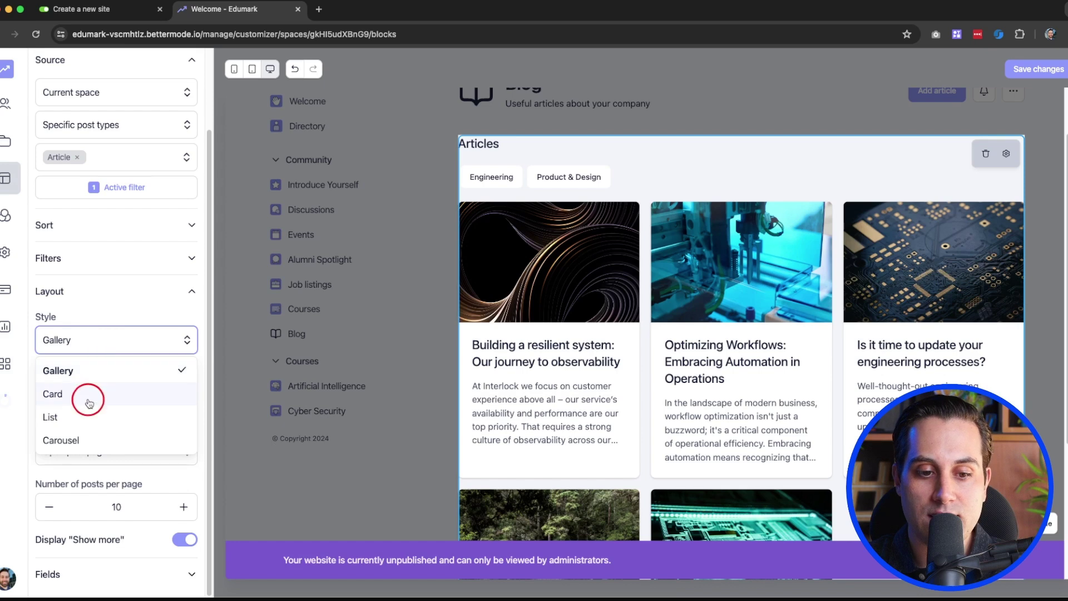
pyautogui.click(89, 398)
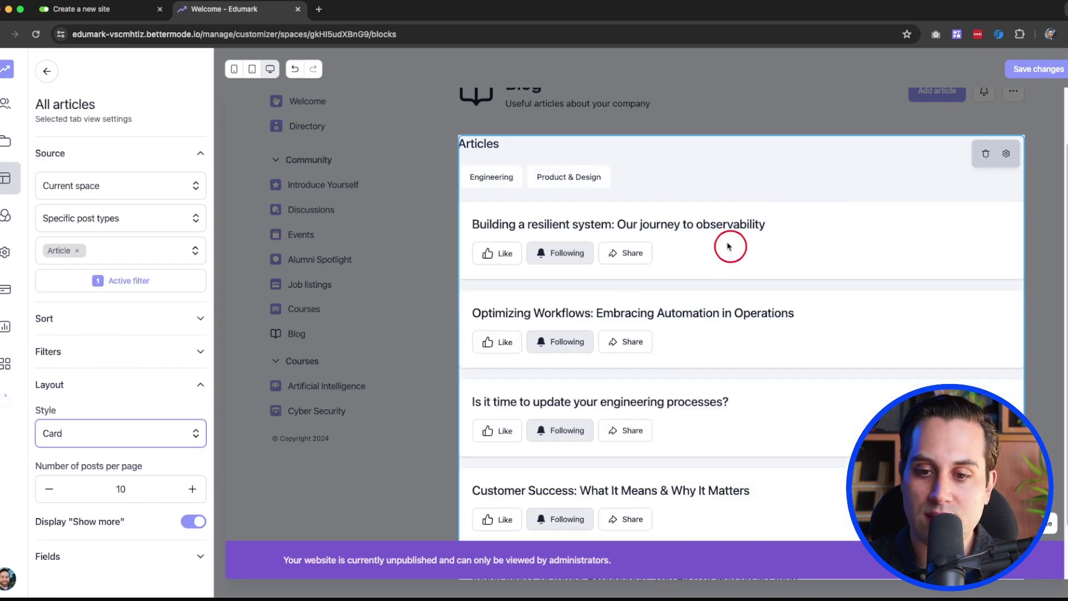
pyautogui.scroll(-2, 602, 258)
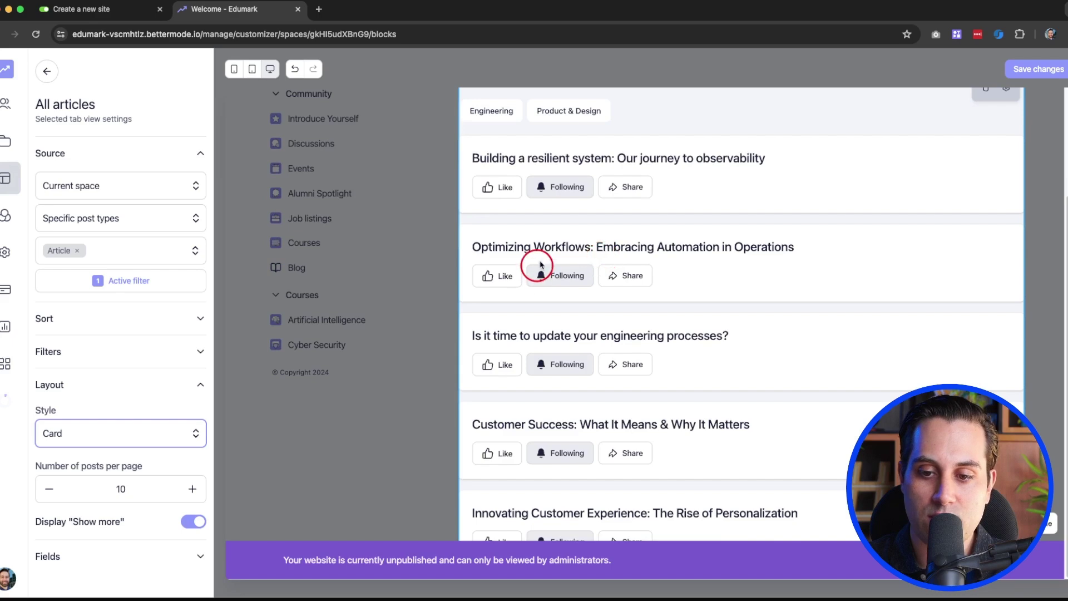
pyautogui.scroll(5, 538, 267)
pyautogui.click(143, 429)
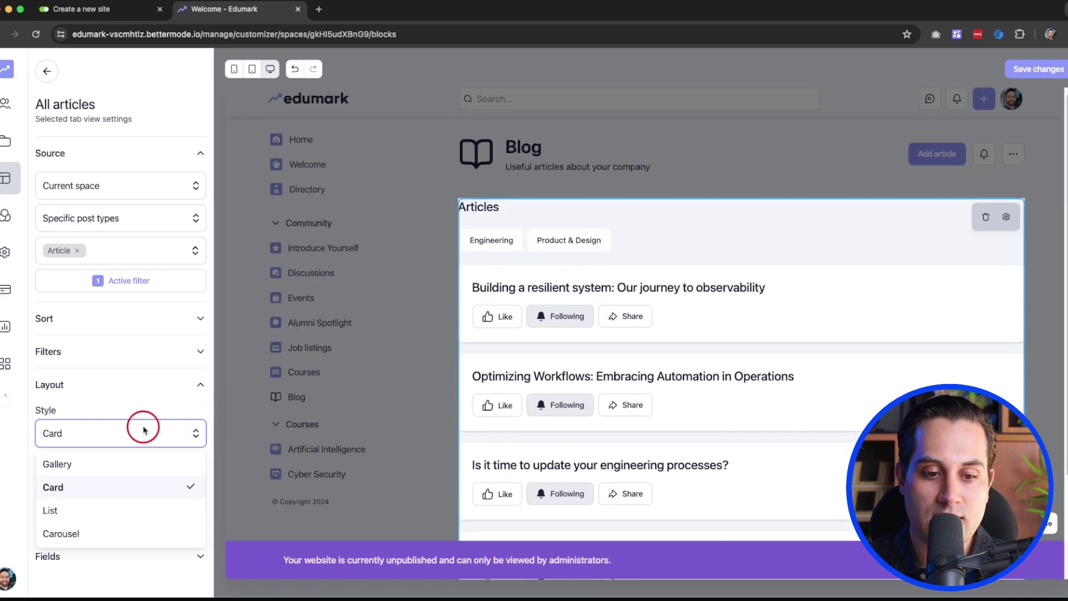
pyautogui.click(86, 509)
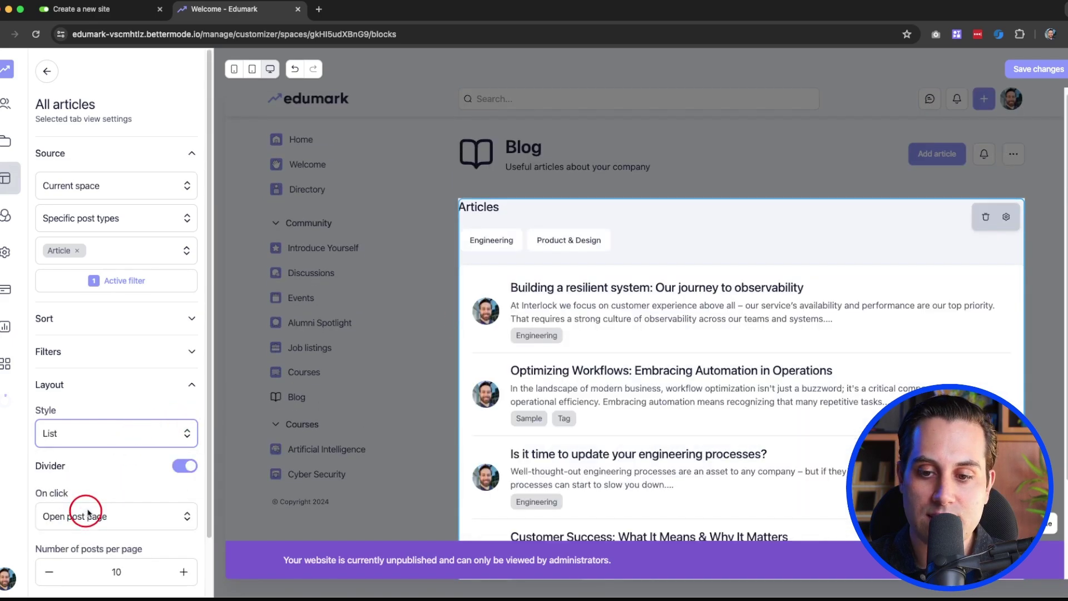
# Step: Try the Carousel style, settle on Gallery, and return to the Blog page structure
pyautogui.scroll(-2, 700, 328)
pyautogui.scroll(-1, 638, 317)
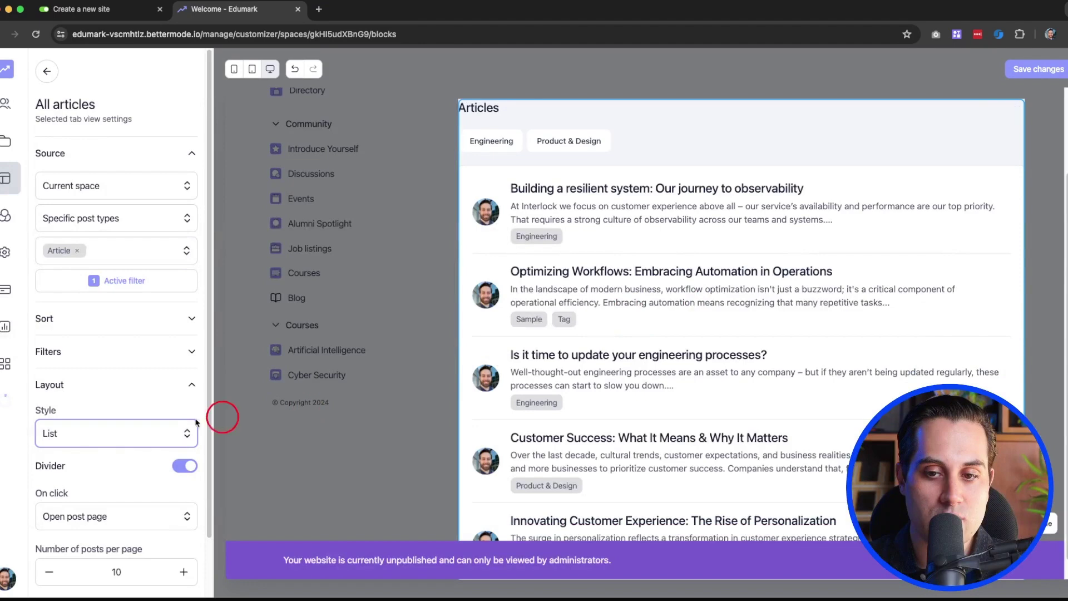
pyautogui.click(112, 433)
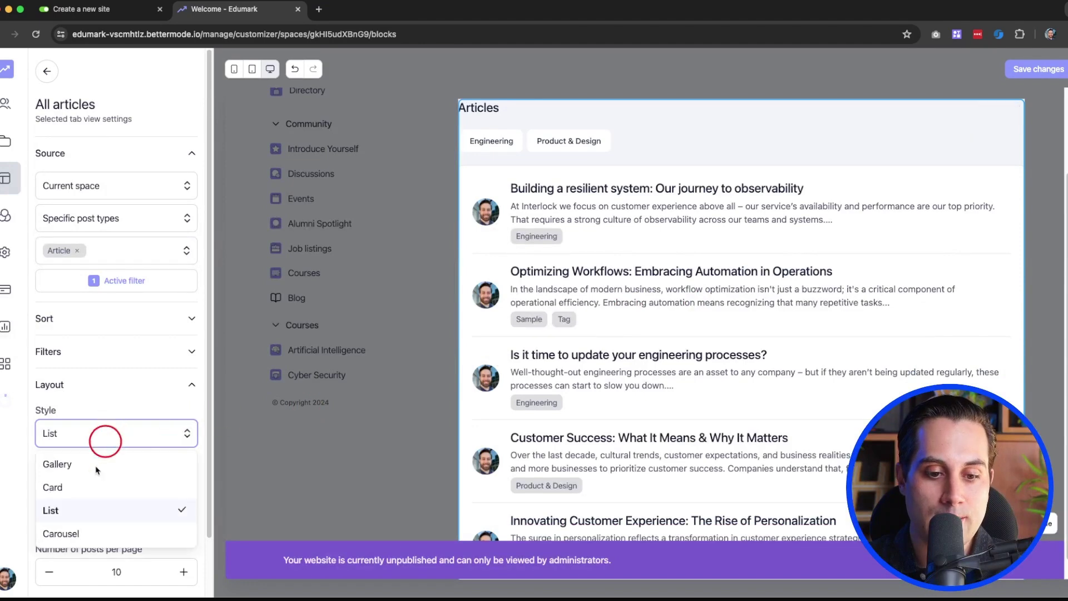
pyautogui.click(61, 534)
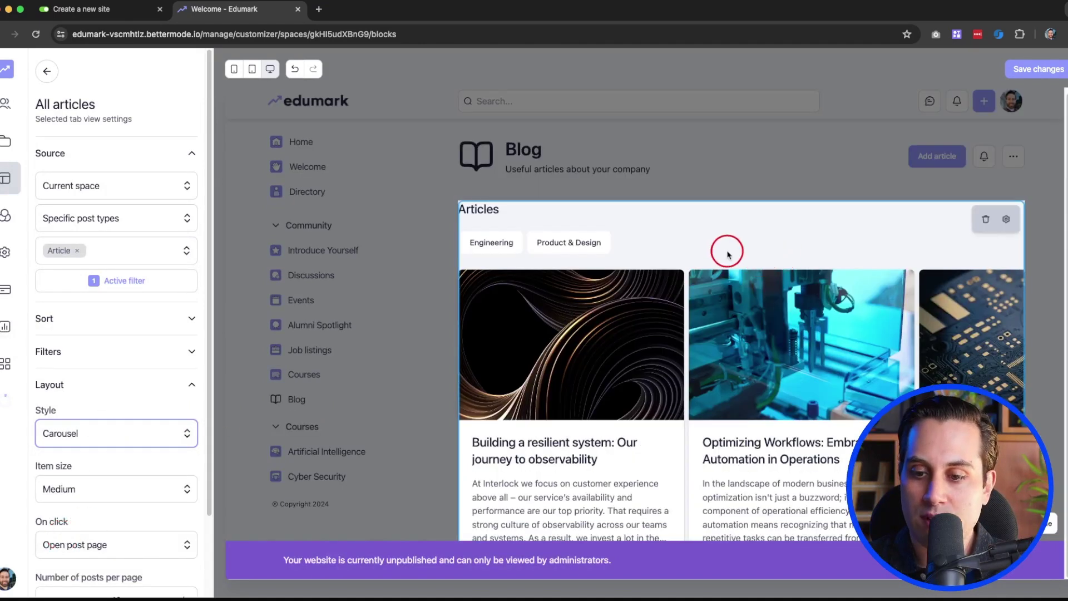
pyautogui.click(113, 433)
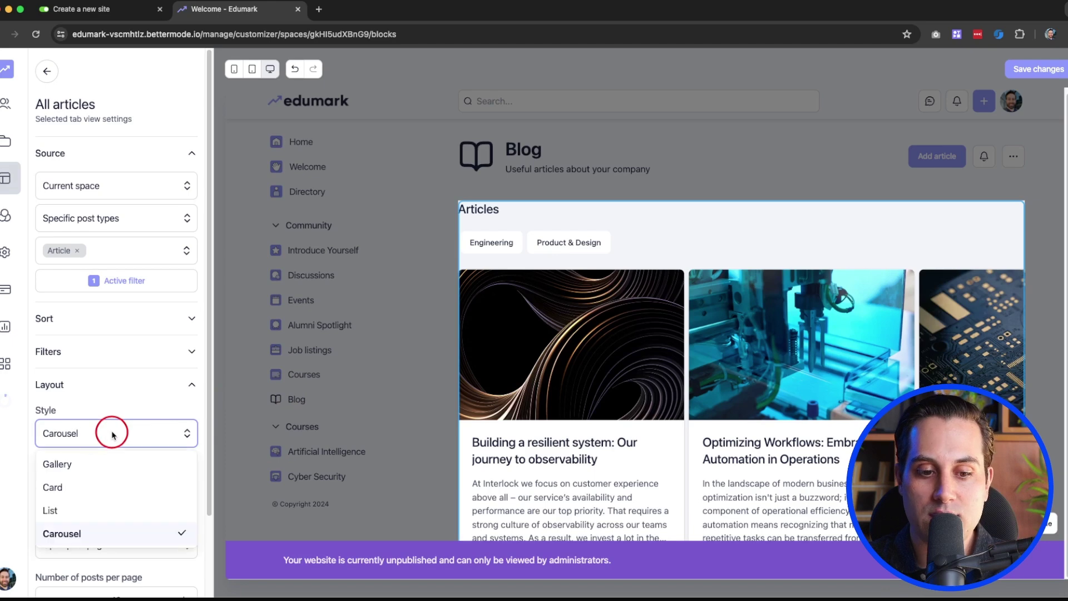
pyautogui.click(56, 463)
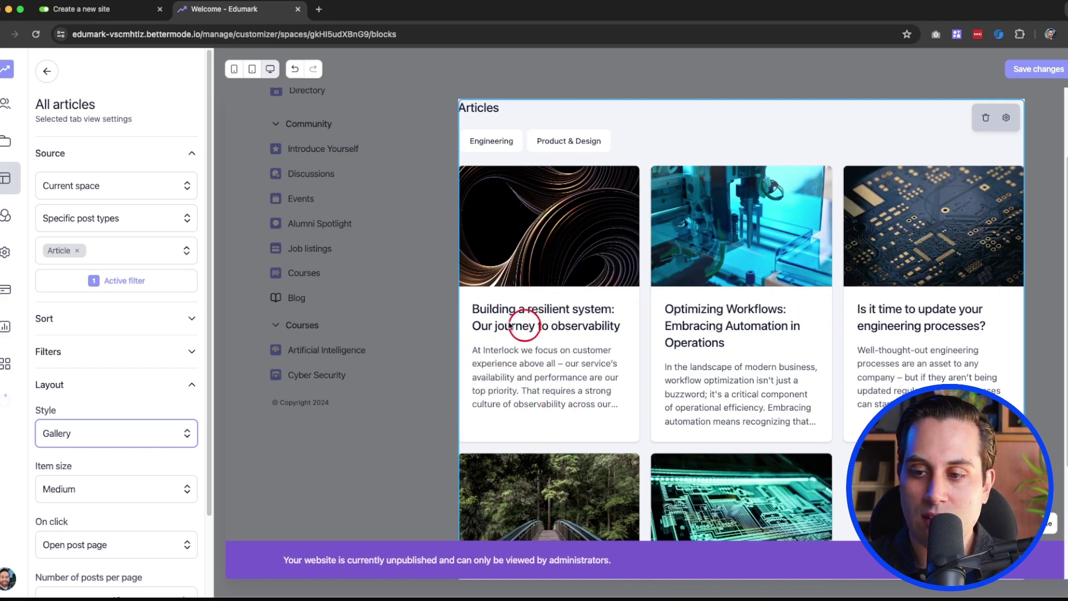
pyautogui.scroll(-3, 162, 453)
pyautogui.scroll(3, 162, 452)
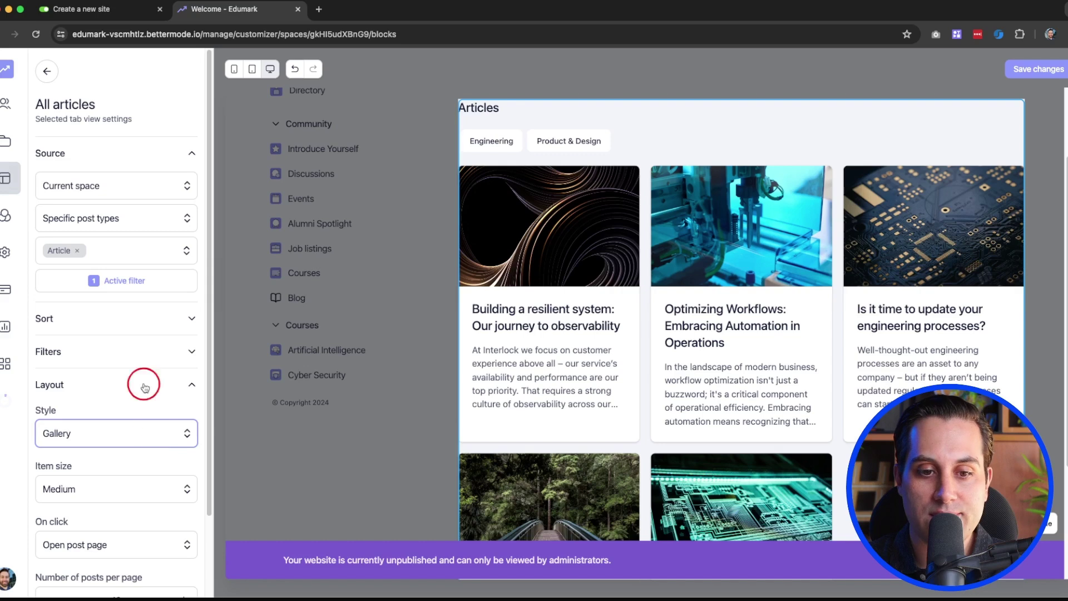
pyautogui.click(47, 70)
pyautogui.click(422, 118)
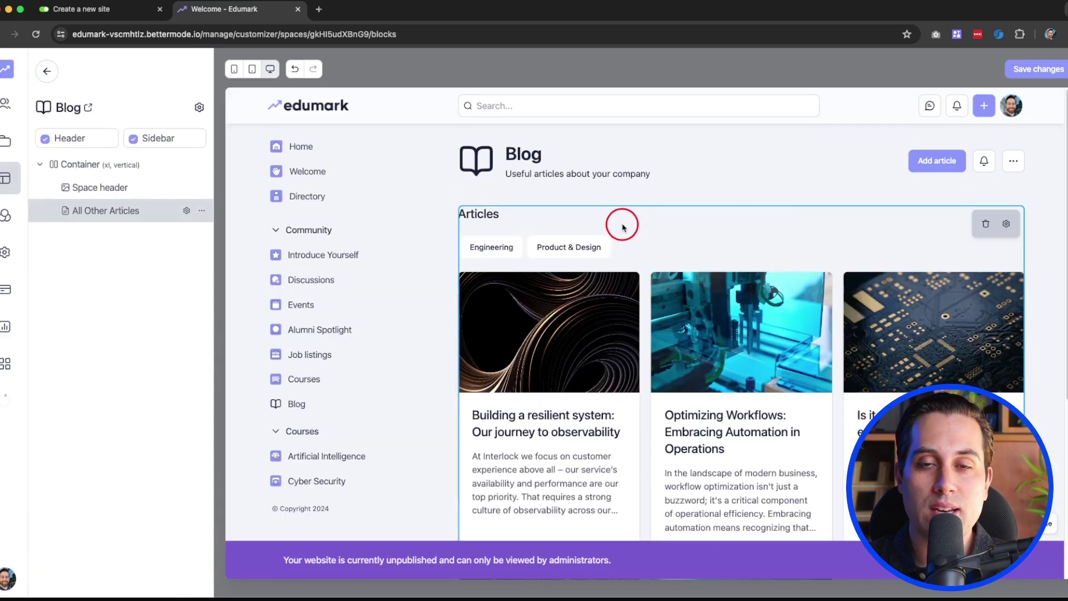
# Step: Save the Blog space changes and go back to the Edumark community homepage
pyautogui.click(1032, 70)
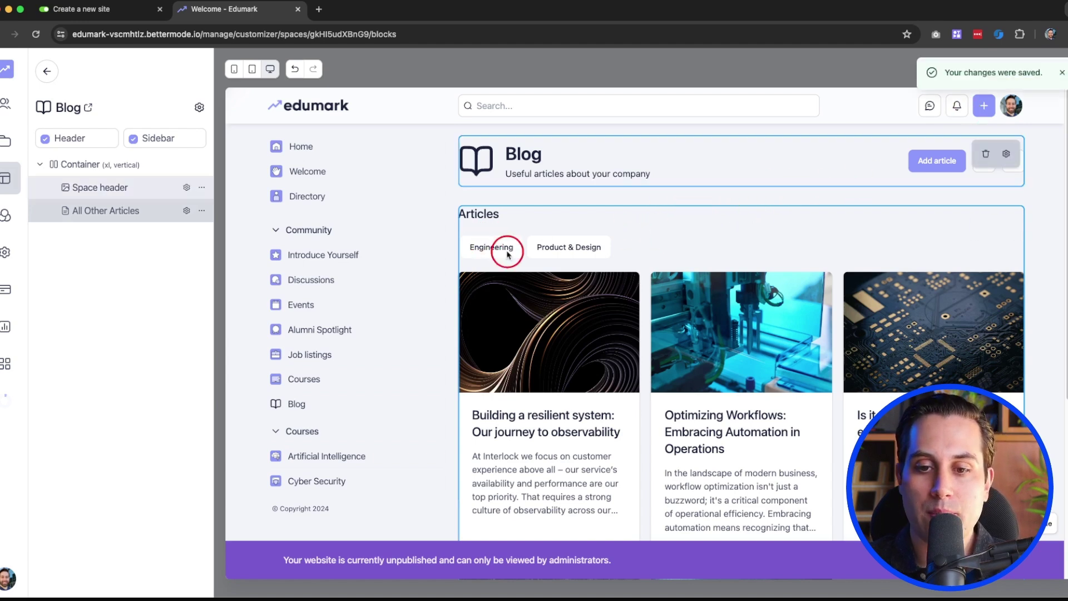
pyautogui.scroll(-1, 492, 220)
pyautogui.scroll(-3, 289, 423)
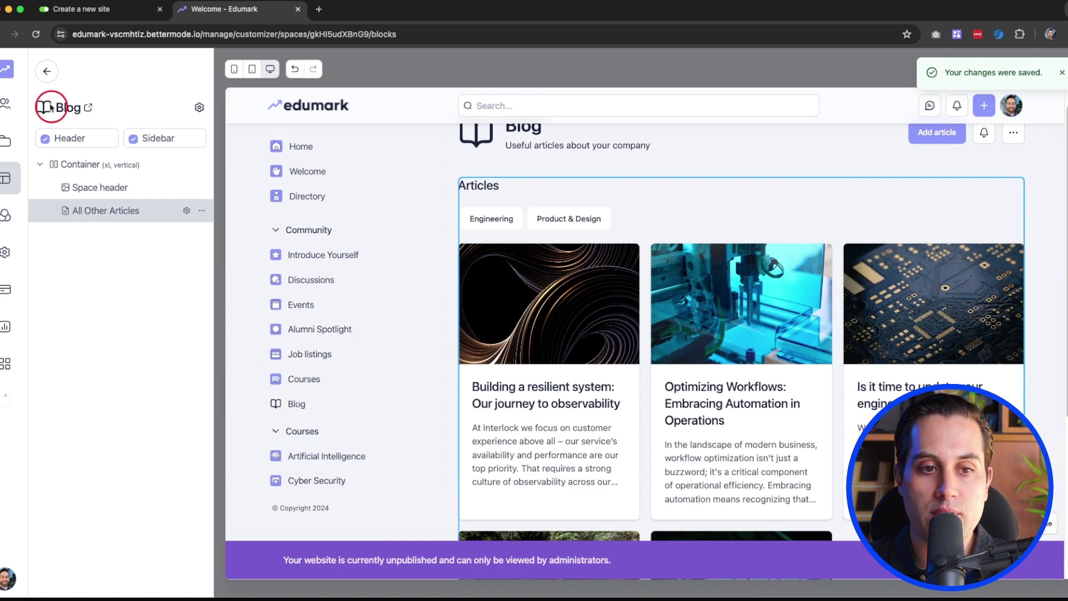
pyautogui.click(5, 72)
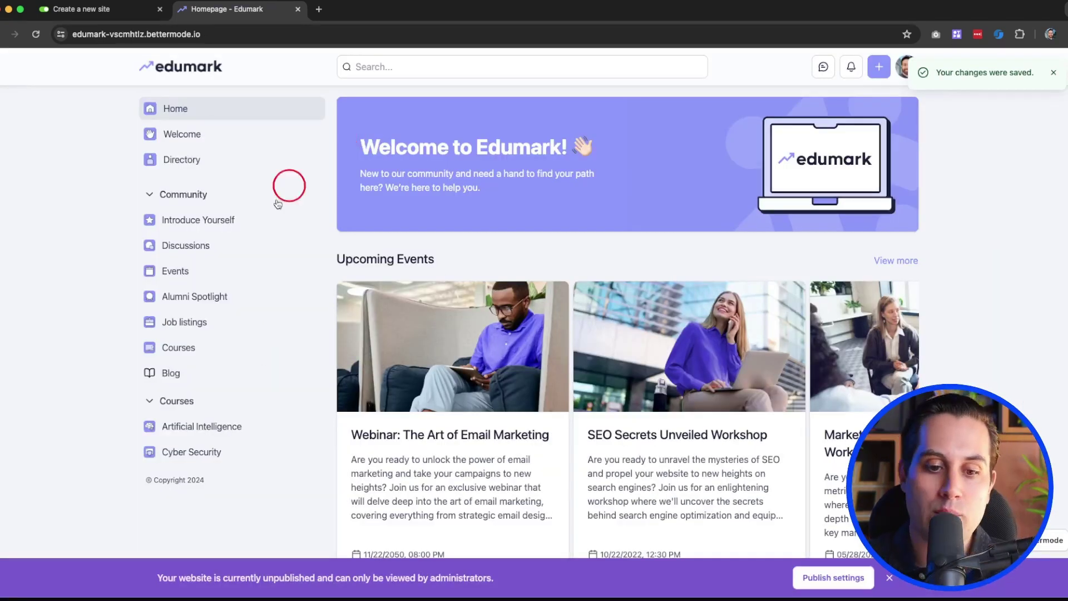
# Step: Open the live Blog space, read the observability article, and return to the articles list
pyautogui.click(167, 372)
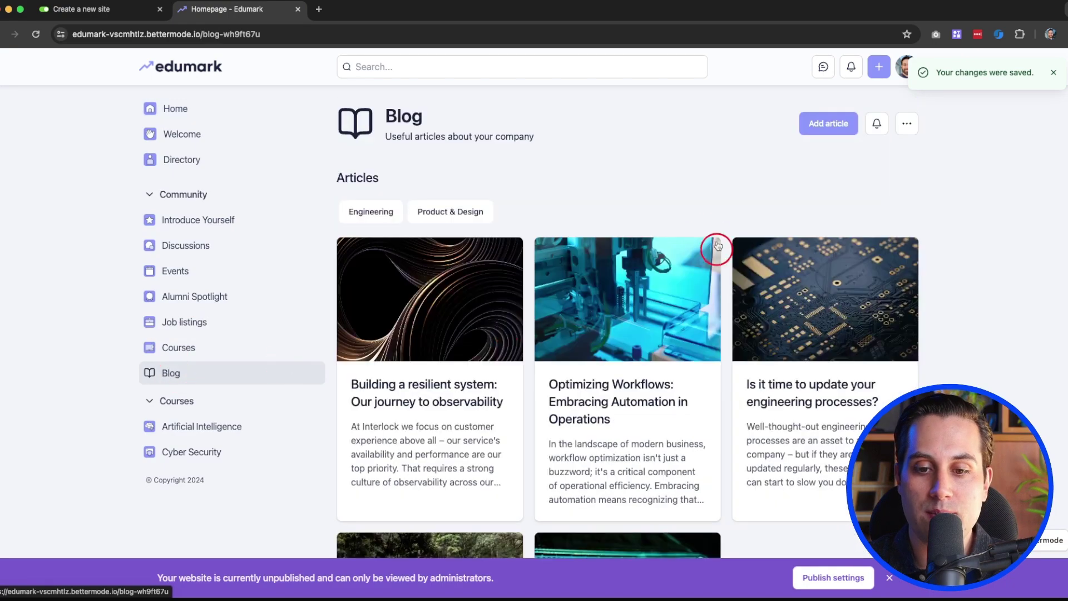
pyautogui.scroll(-5, 503, 314)
pyautogui.scroll(5, 507, 329)
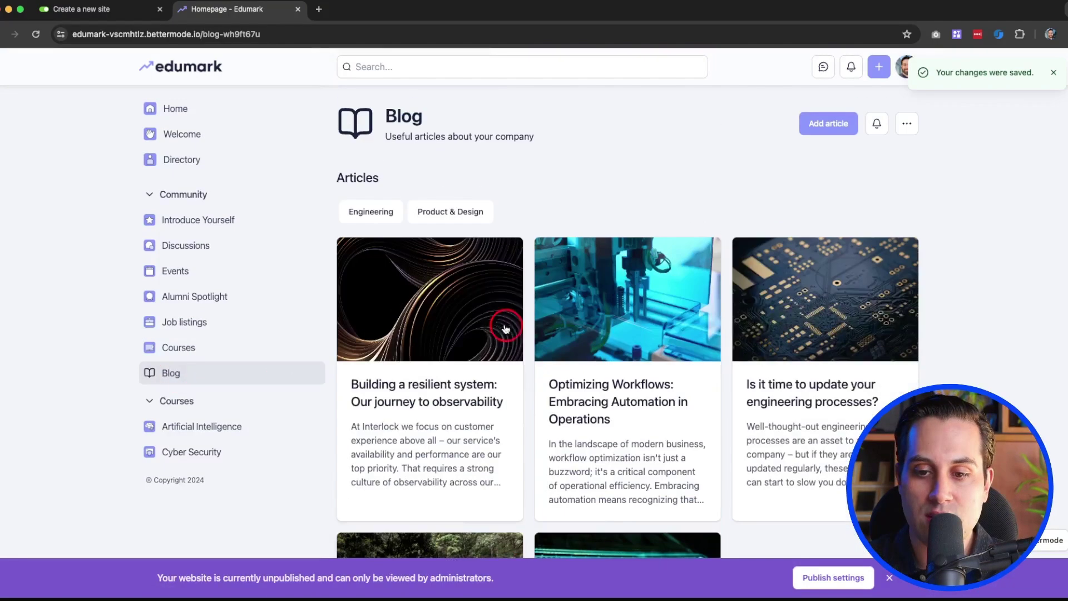
pyautogui.click(446, 321)
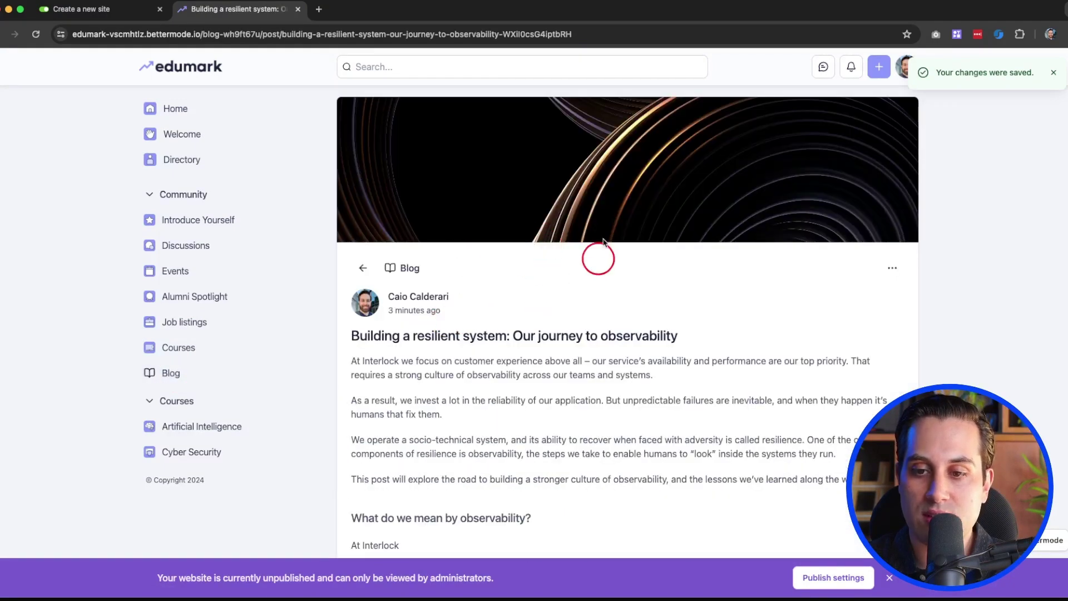
pyautogui.scroll(-8, 534, 317)
pyautogui.scroll(4, 556, 317)
pyautogui.scroll(4, 555, 317)
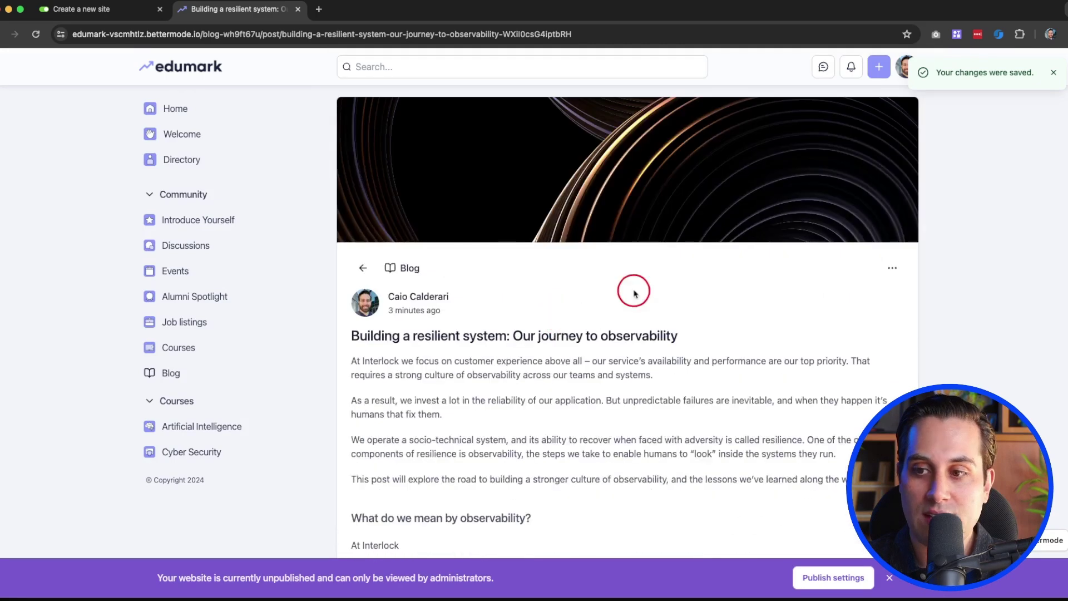
pyautogui.click(177, 375)
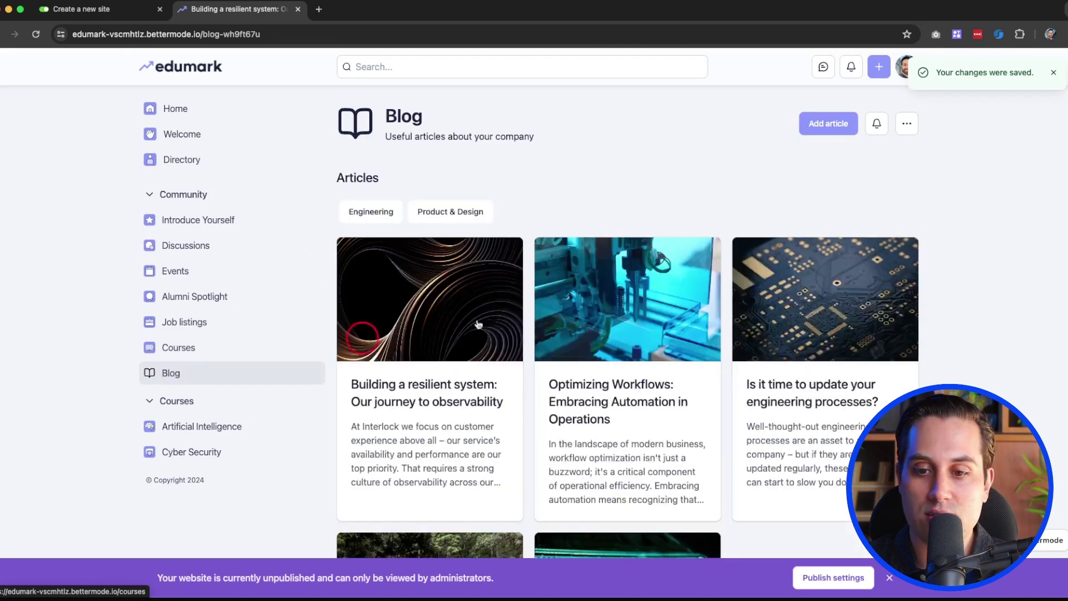
# Step: Look over the Blog's Create a new article form, then leave it
pyautogui.click(827, 126)
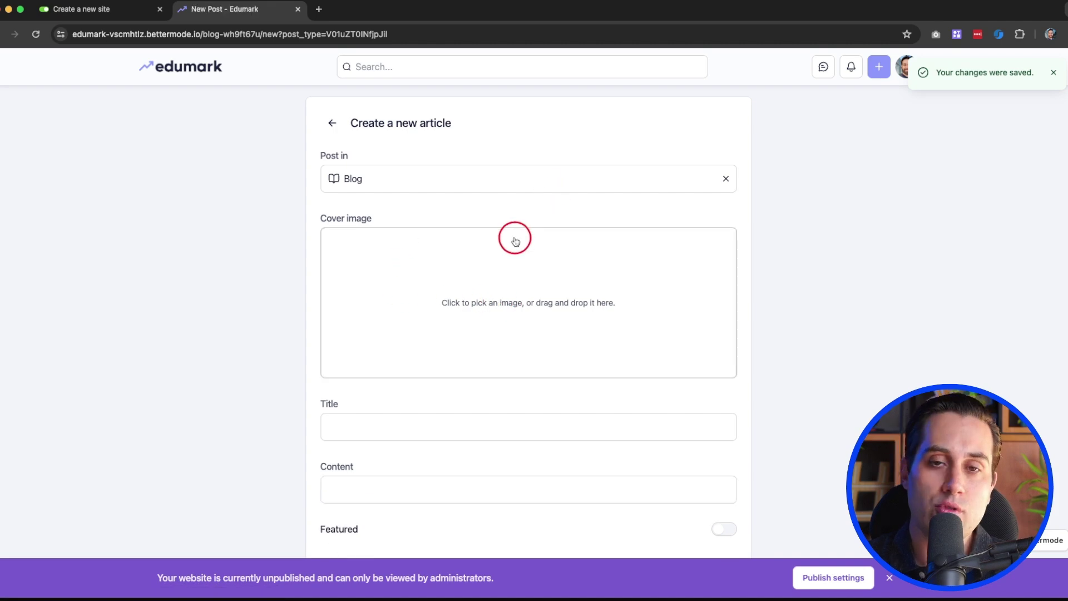
pyautogui.scroll(-5, 465, 224)
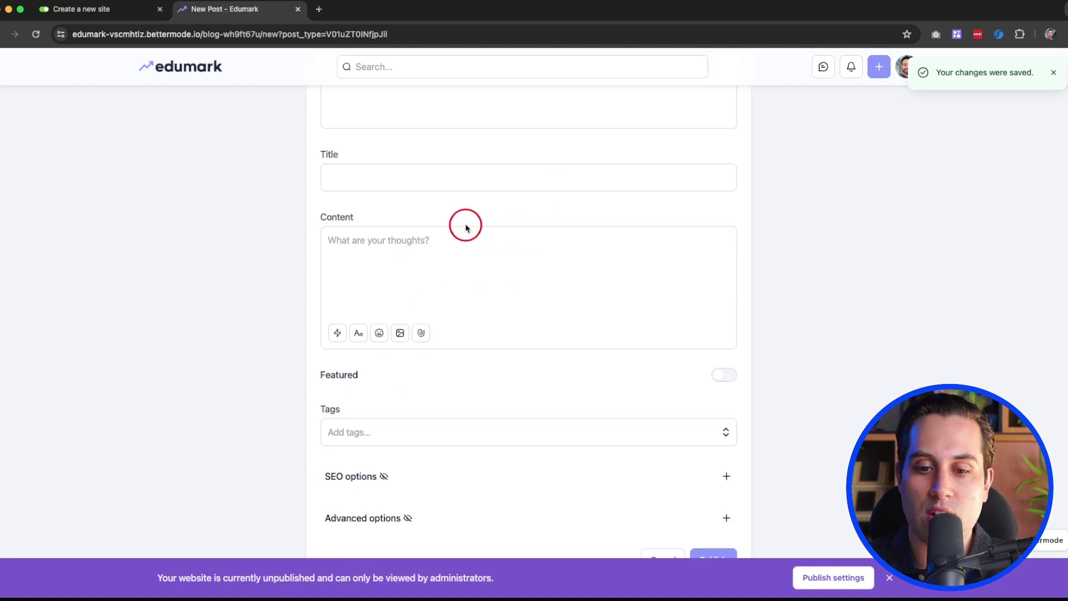
pyautogui.scroll(5, 546, 269)
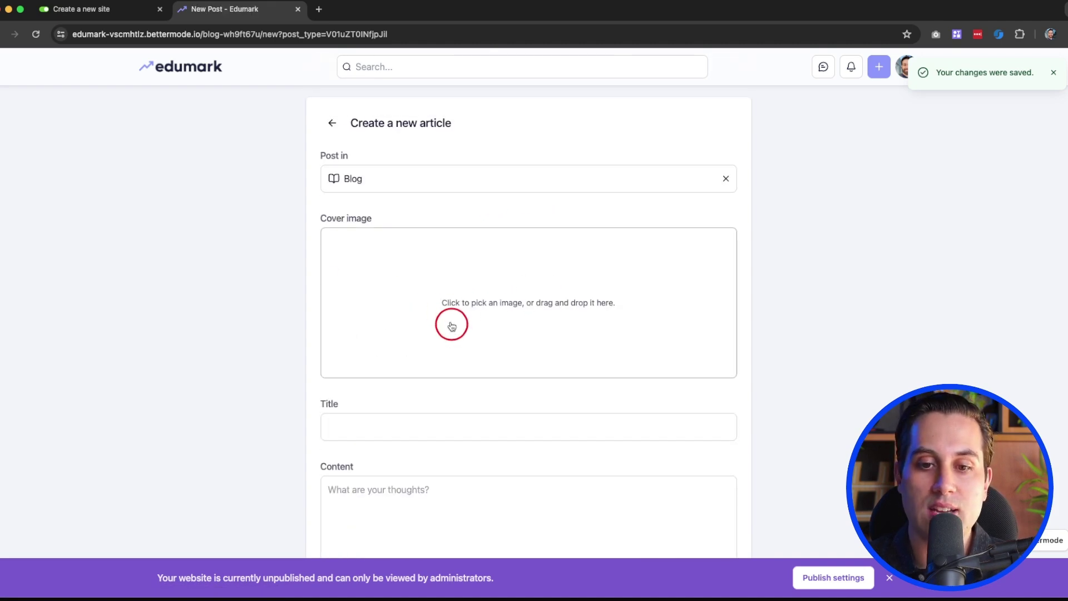
pyautogui.click(332, 123)
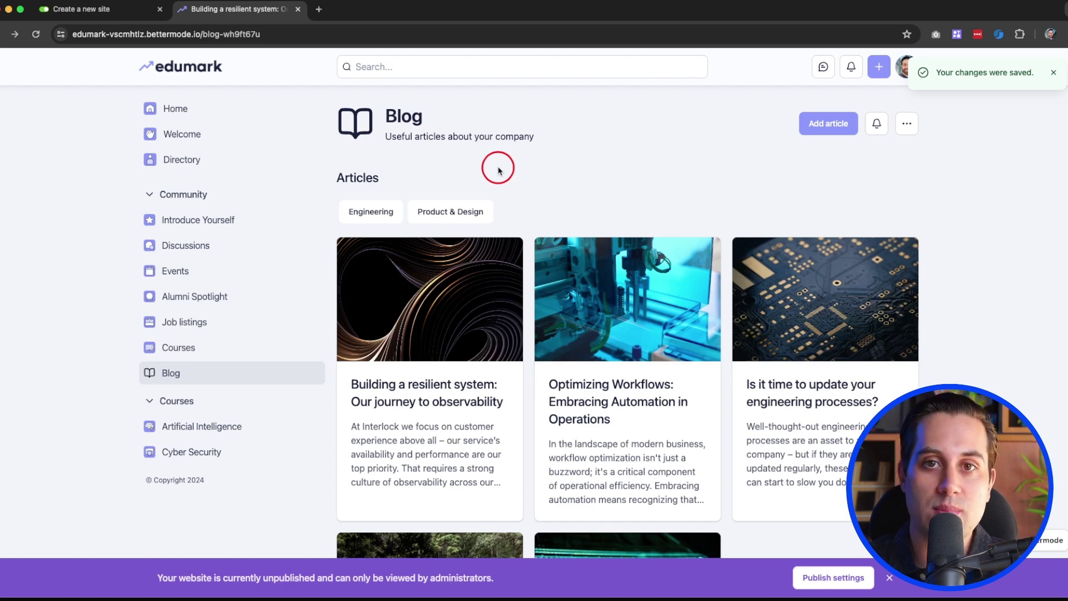